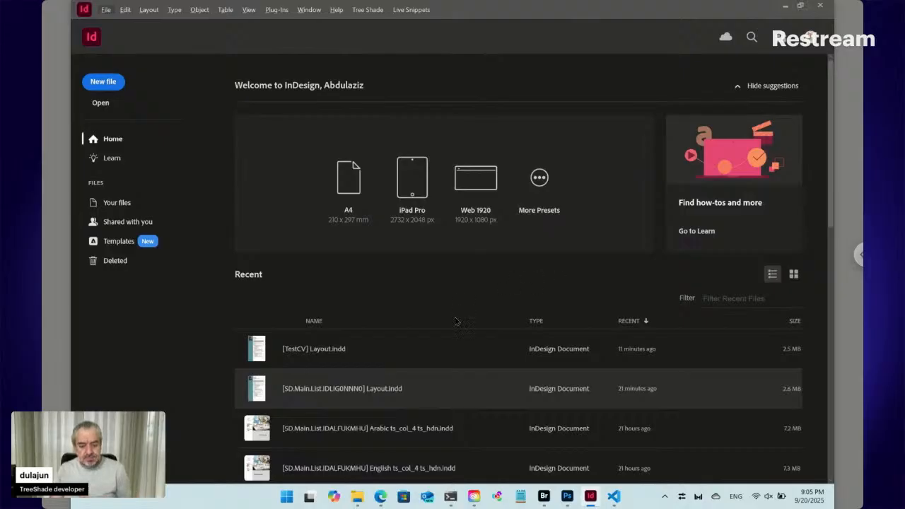
- Bring Edge forward from InDesign's start screen to show the Tree Shade Editor page
left_click(381, 497)
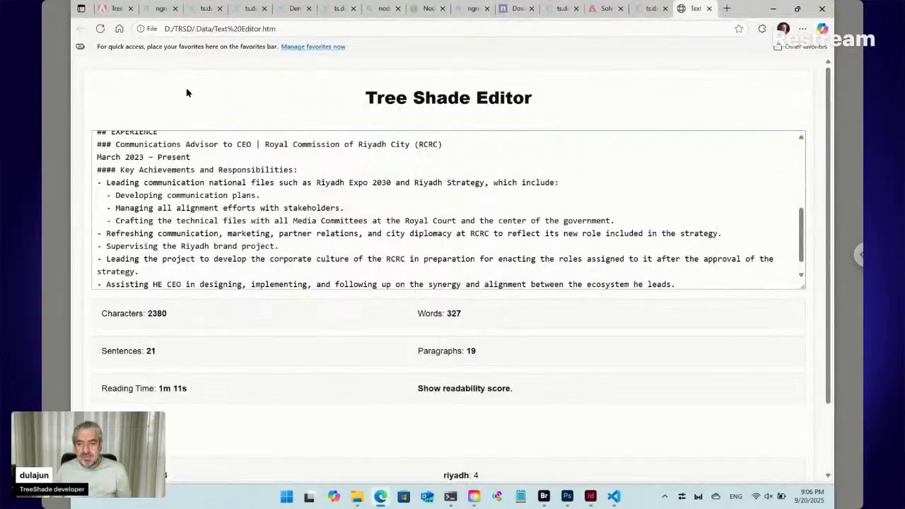
- Switch Edge to the TreeShade listing tab on Adobe Exchange
left_click(113, 10)
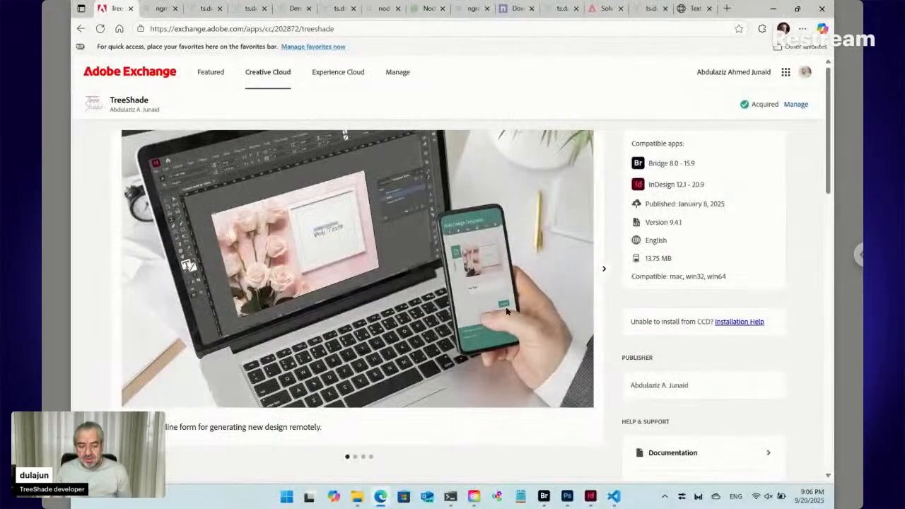
left_click(450, 497)
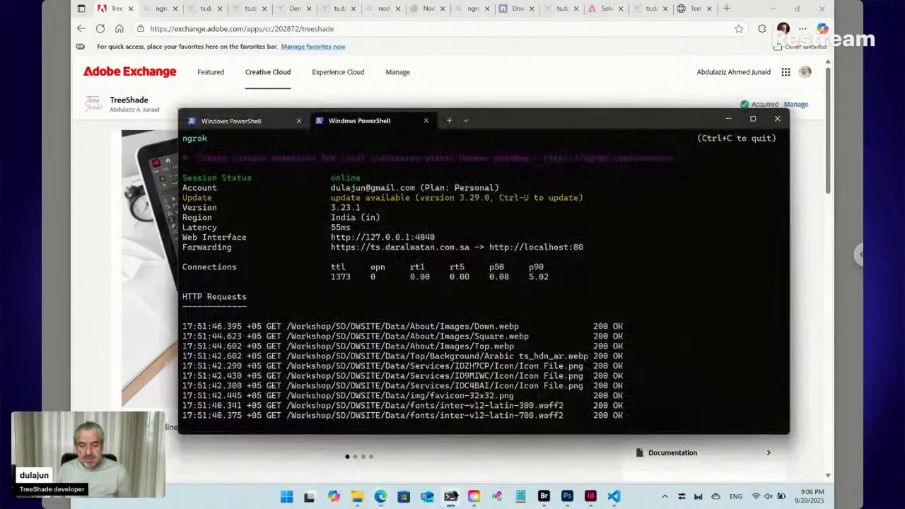
left_click(267, 128)
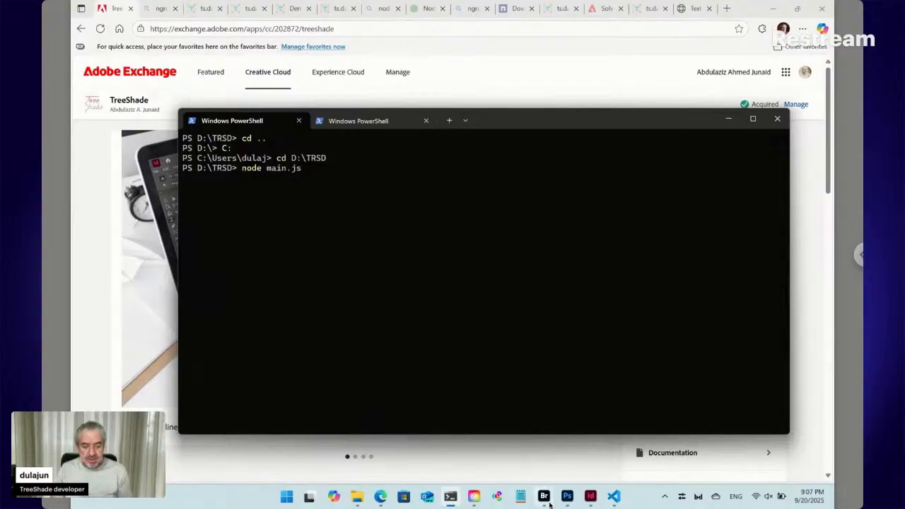
mouse_move(544, 497)
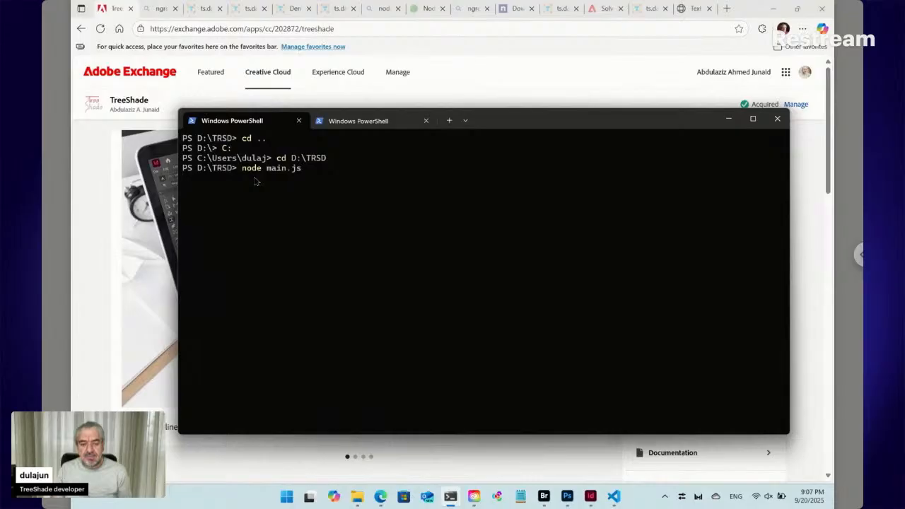
left_click(385, 121)
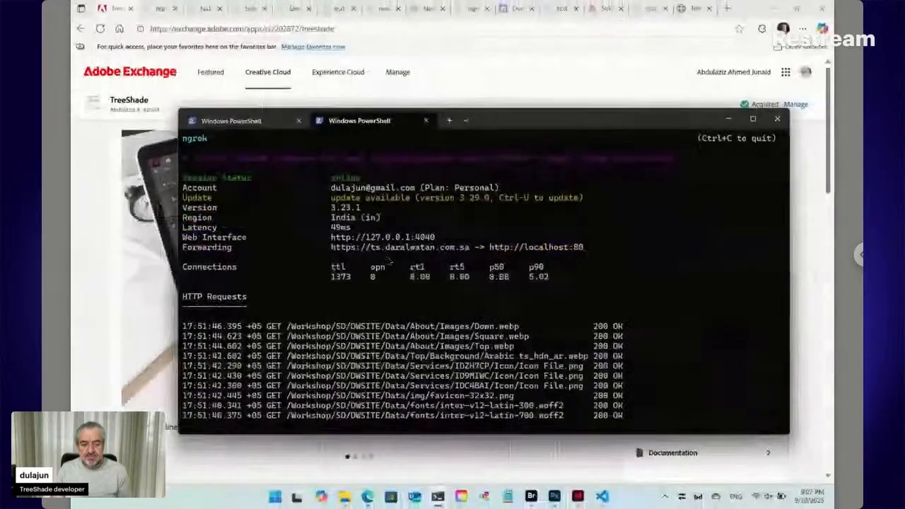
left_click(144, 244)
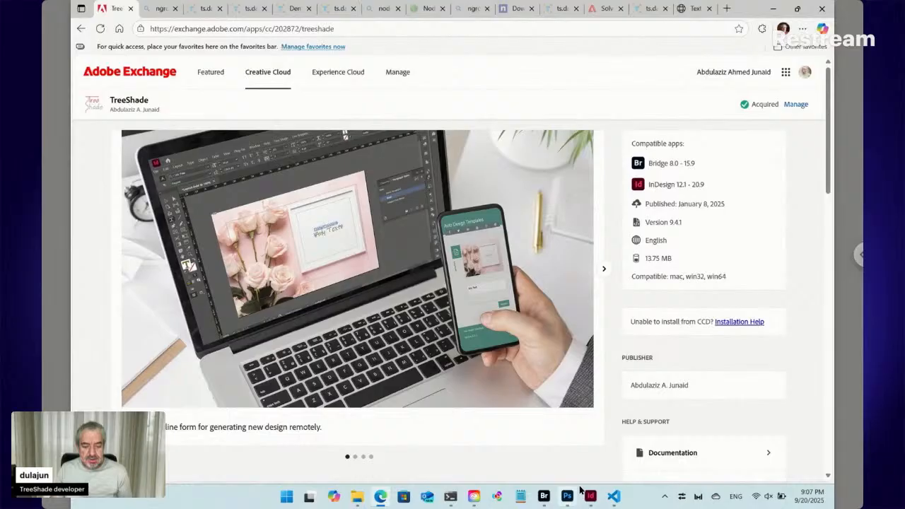
left_click(544, 496)
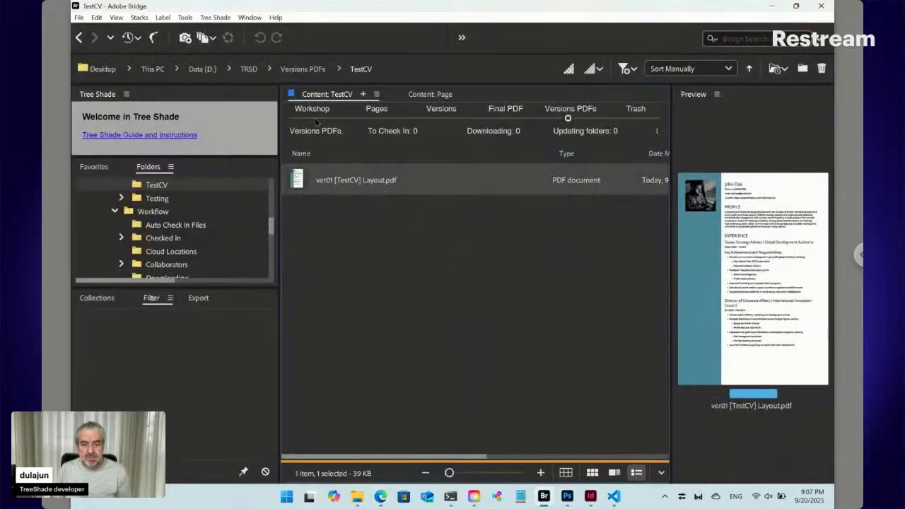
- In Workshop's TestCV folder, open the online form for Data ts_key_76_RED.txt
left_click(313, 116)
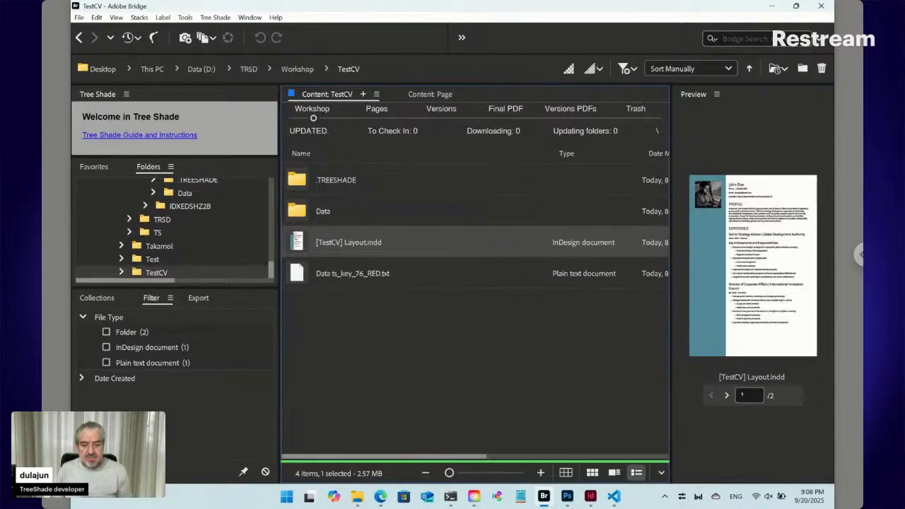
left_click(321, 219)
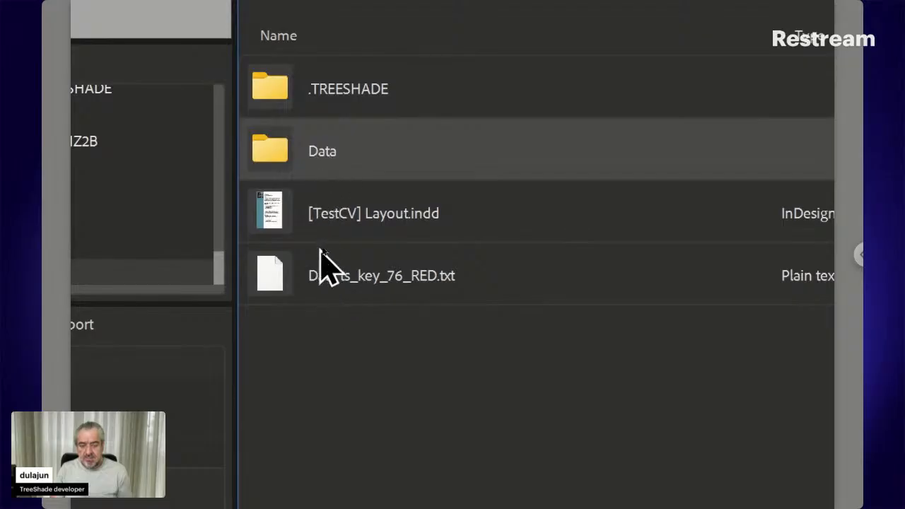
left_click(369, 278)
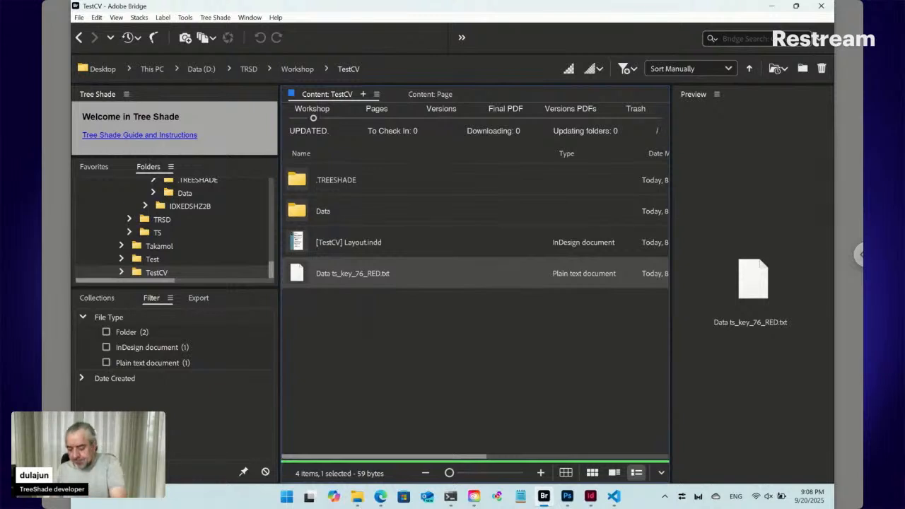
double_click(300, 274)
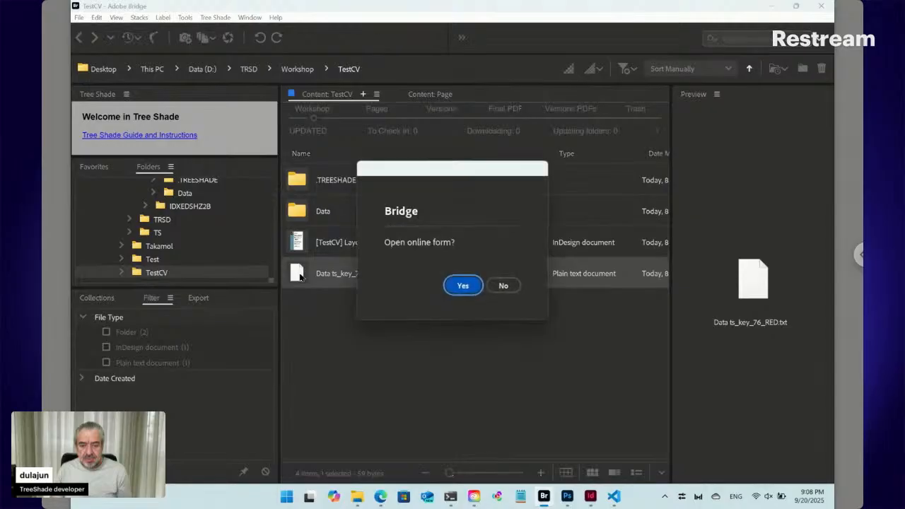
- Confirm opening the TestCV online form and close the twelve leftover browser tabs
left_click(463, 286)
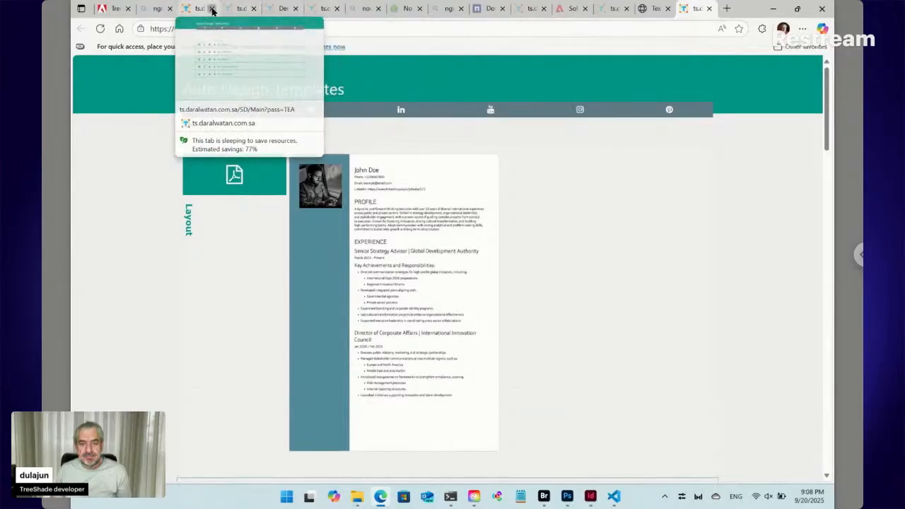
left_click(211, 9)
left_click(212, 8)
left_click(211, 8)
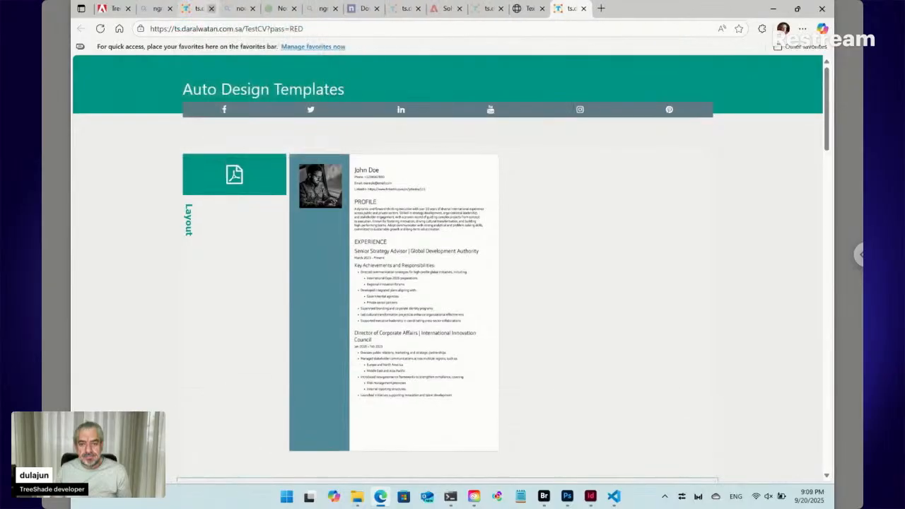
left_click(211, 8)
left_click(212, 8)
left_click(211, 8)
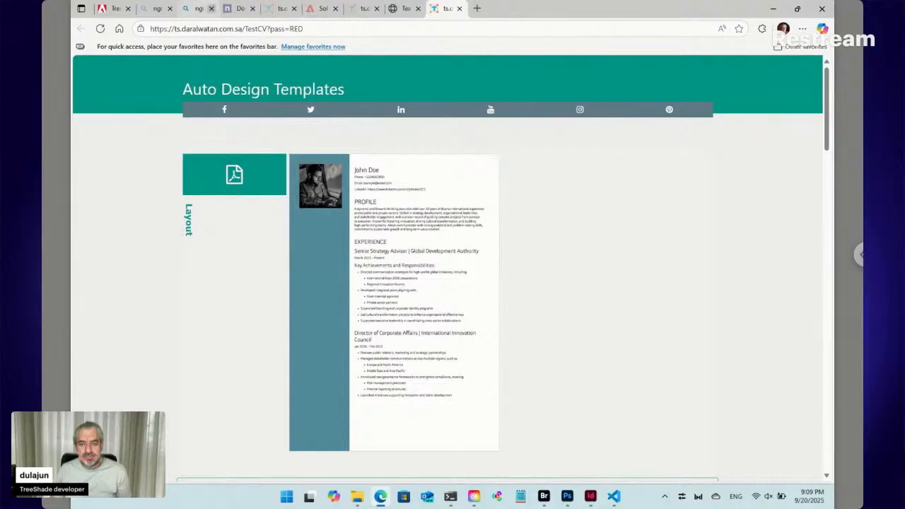
left_click(211, 8)
left_click(212, 8)
left_click(212, 8)
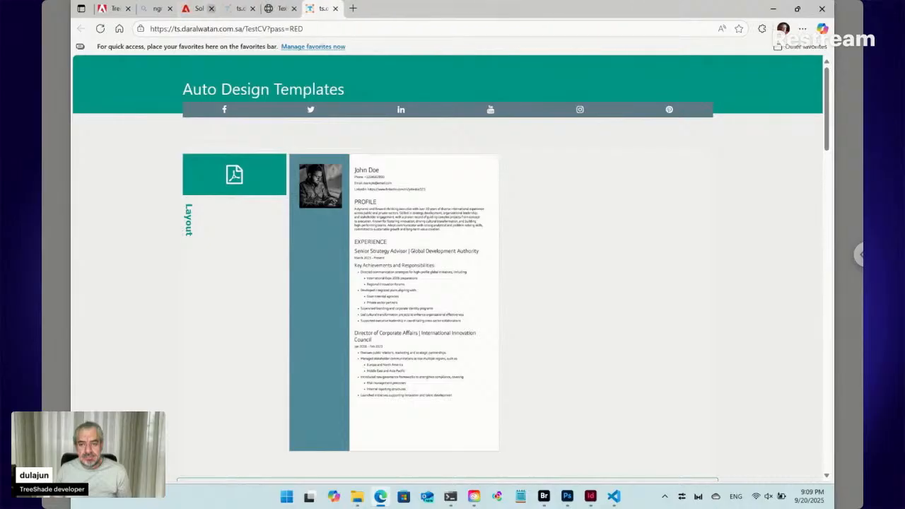
left_click(212, 9)
left_click(212, 8)
left_click(212, 8)
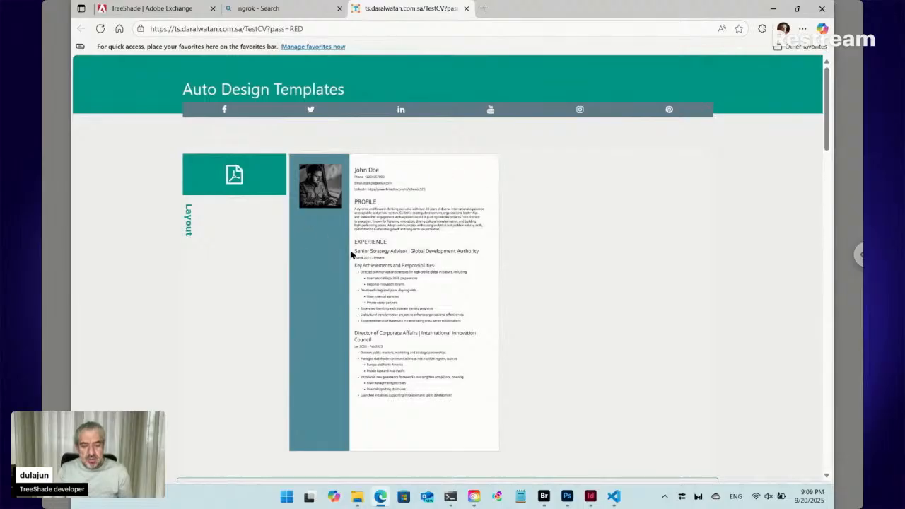
- Scroll to the Main markdown field, click near PROFILE, and snap the browser to the left half
scroll(352, 254, "down", 2)
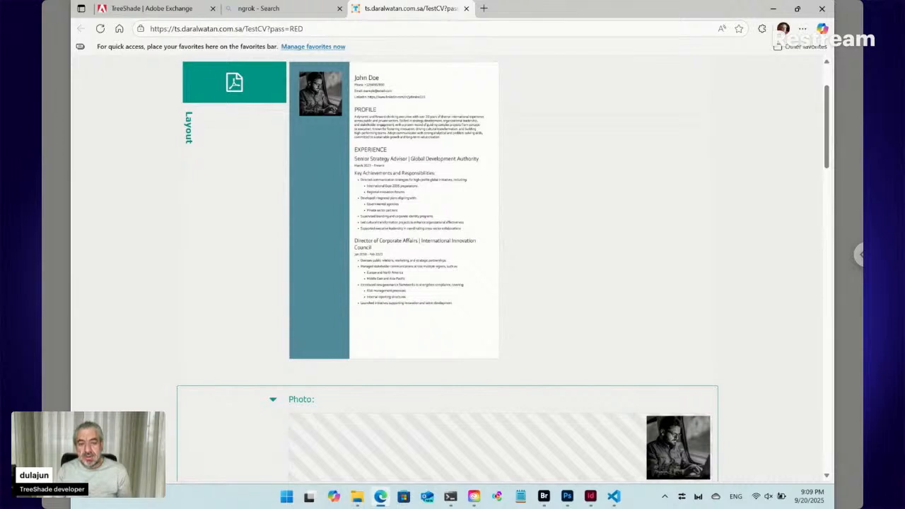
scroll(285, 289, "down", 3)
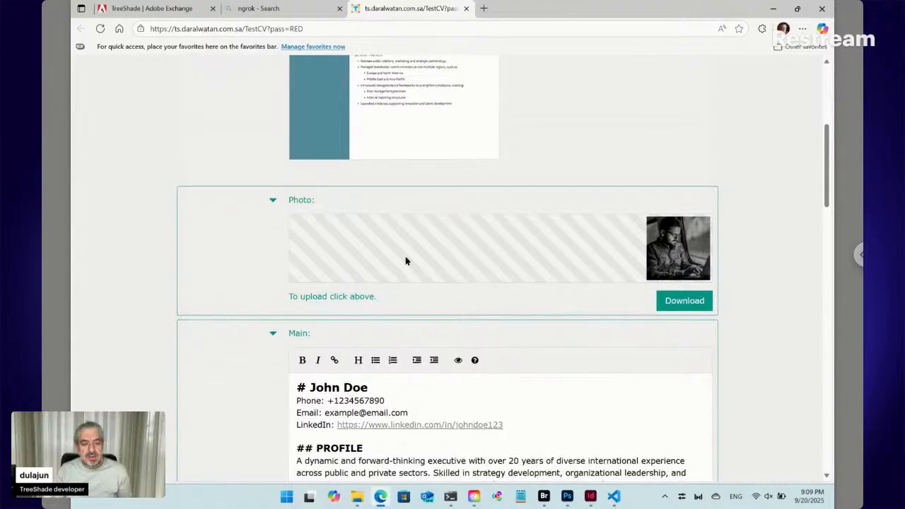
scroll(321, 242, "up", 3)
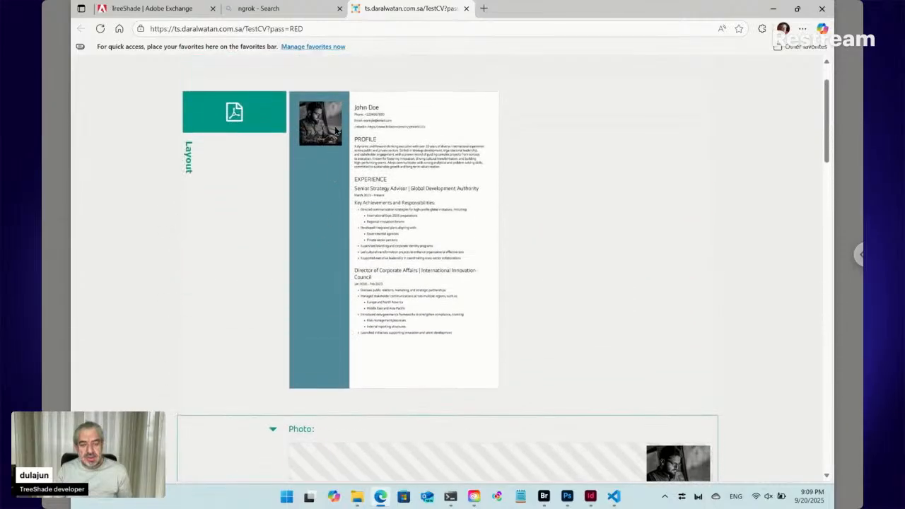
scroll(333, 179, "down", 6)
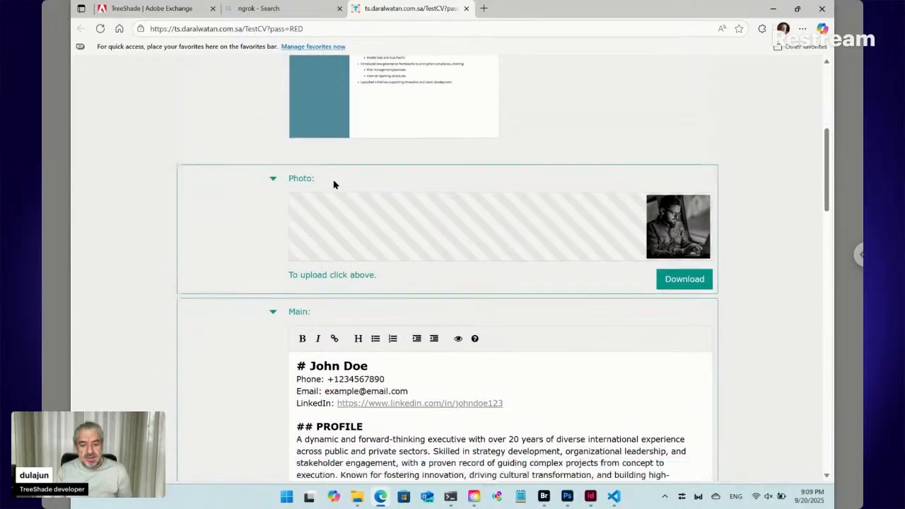
left_click(340, 241)
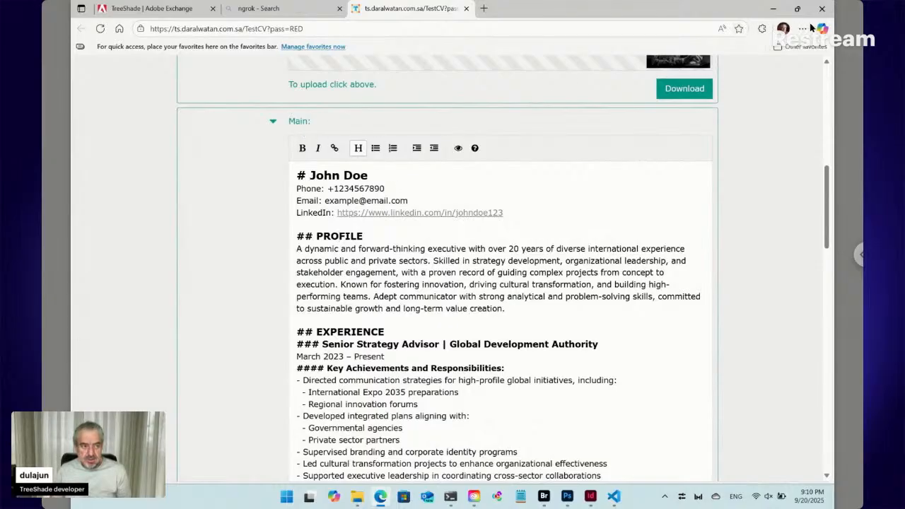
mouse_move(802, 12)
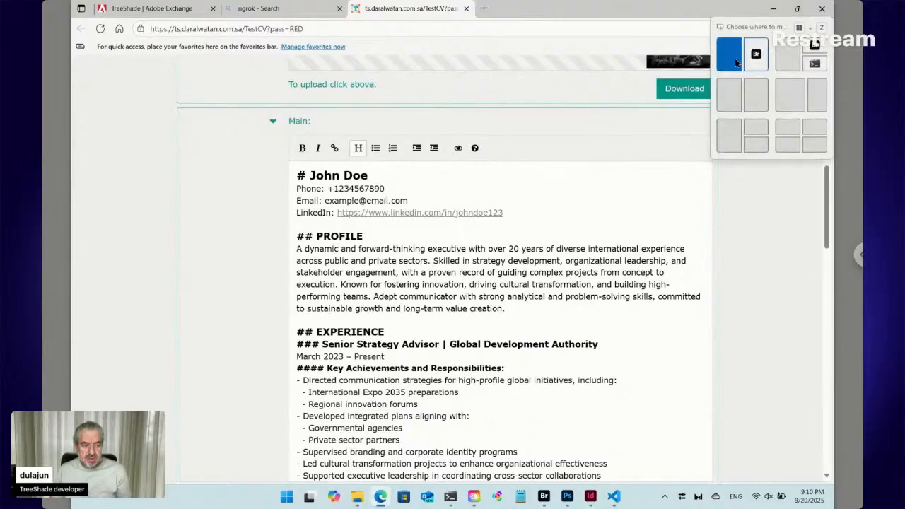
left_click(729, 57)
- Tile Bridge beside the browser, open the Data folder and select Main ts_md.txt
left_click(735, 62)
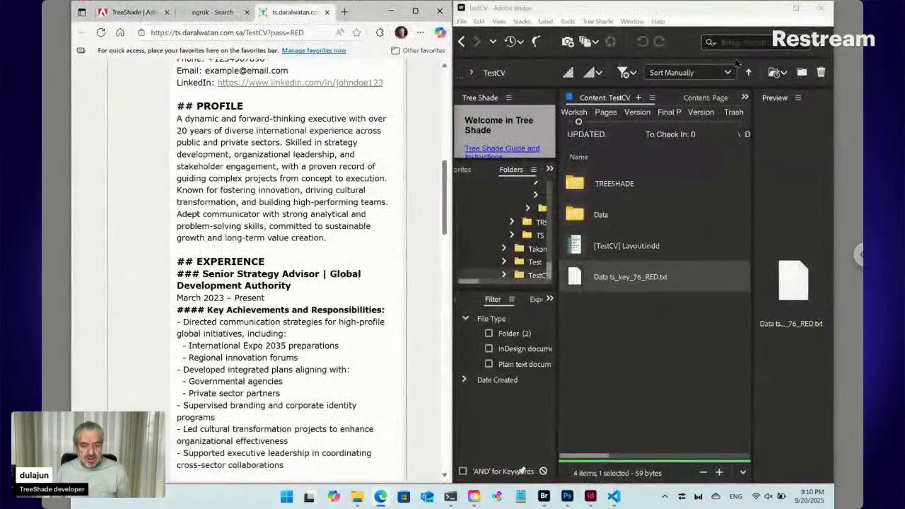
left_click(611, 216)
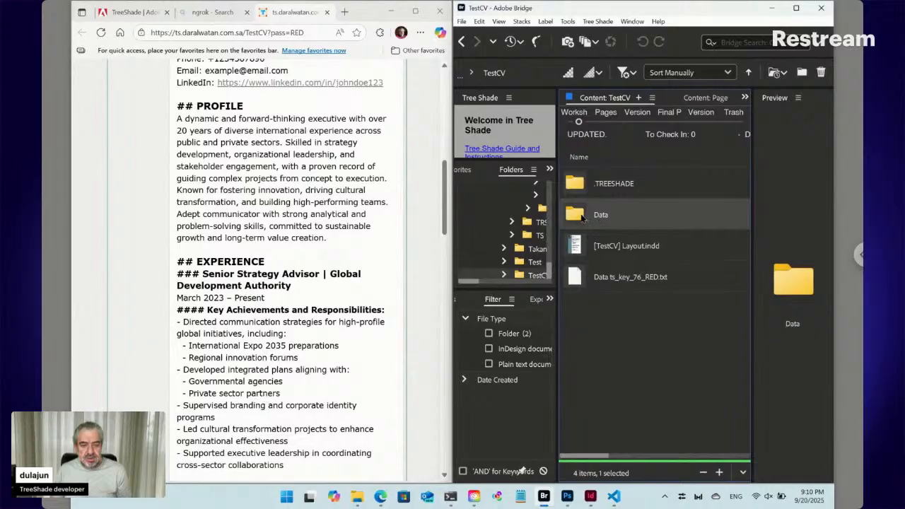
double_click(583, 217)
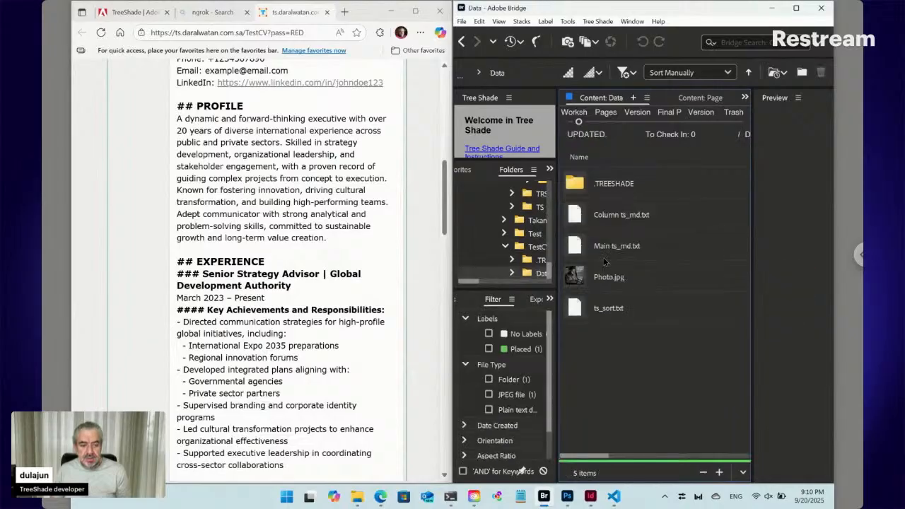
left_click(604, 258)
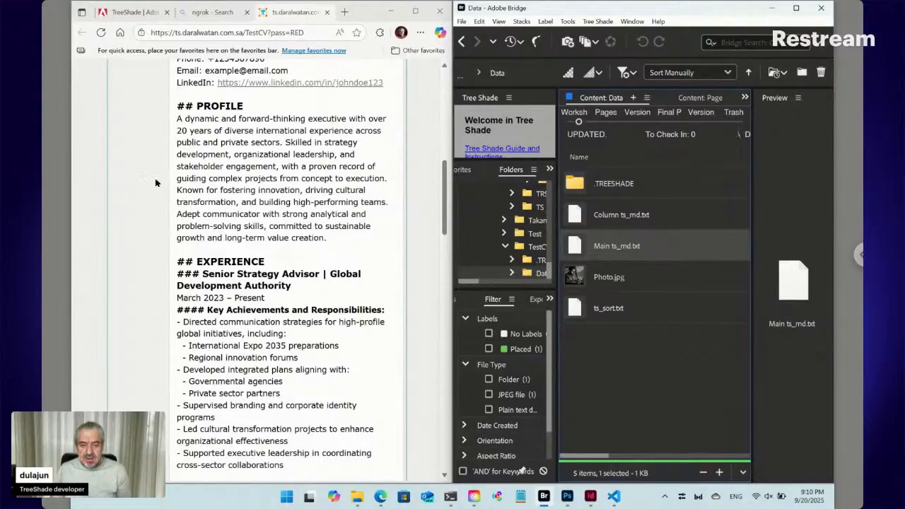
- Click into the Main markdown text and clear the file selection in Bridge
scroll(159, 182, "up", 2)
left_click(218, 153)
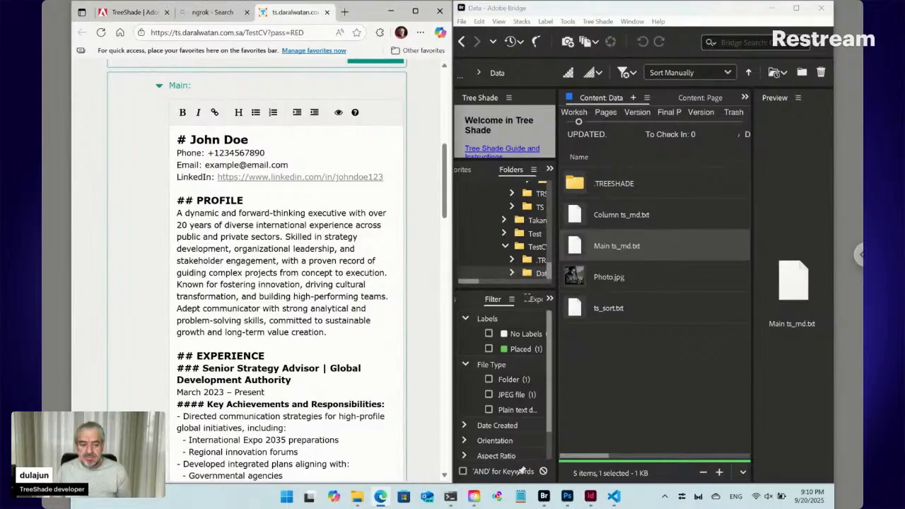
left_click(628, 349)
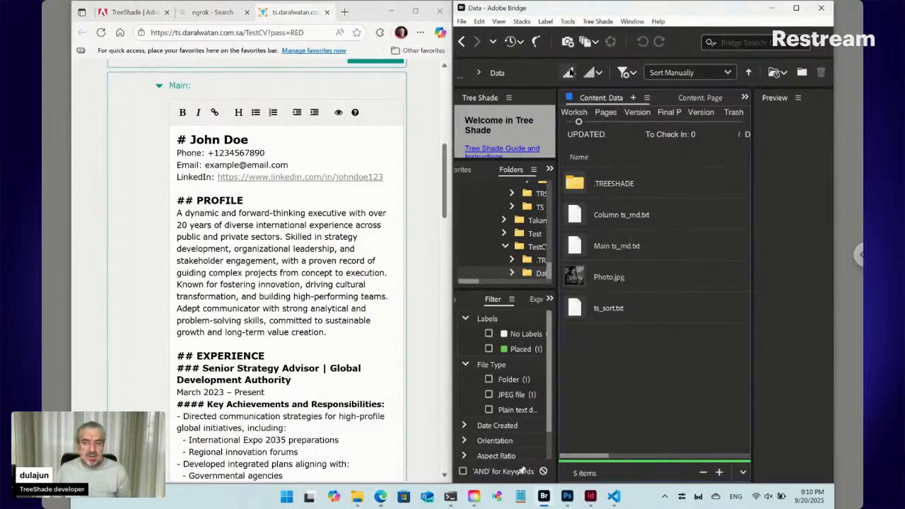
left_click(606, 22)
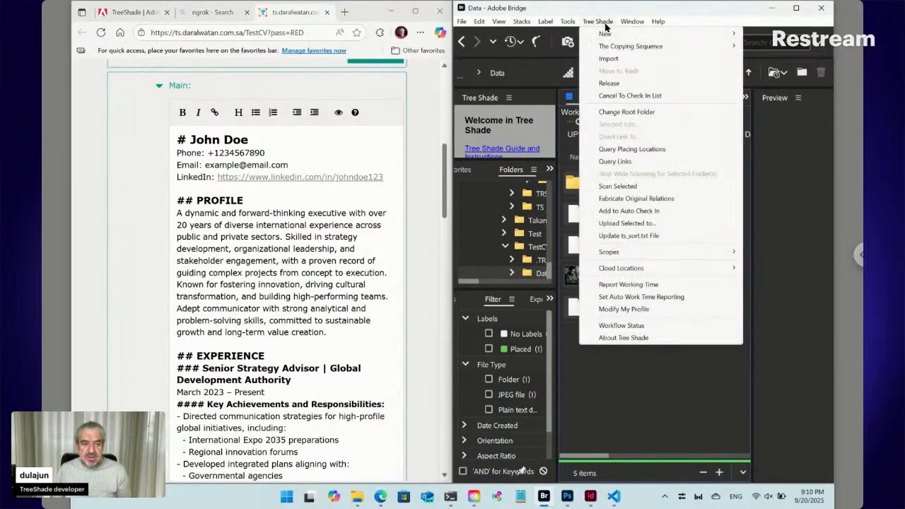
mouse_move(594, 37)
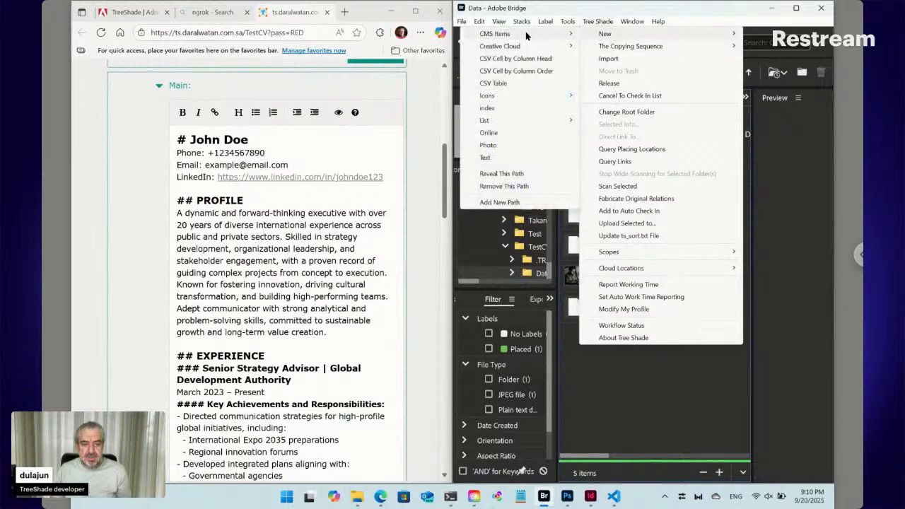
mouse_move(525, 34)
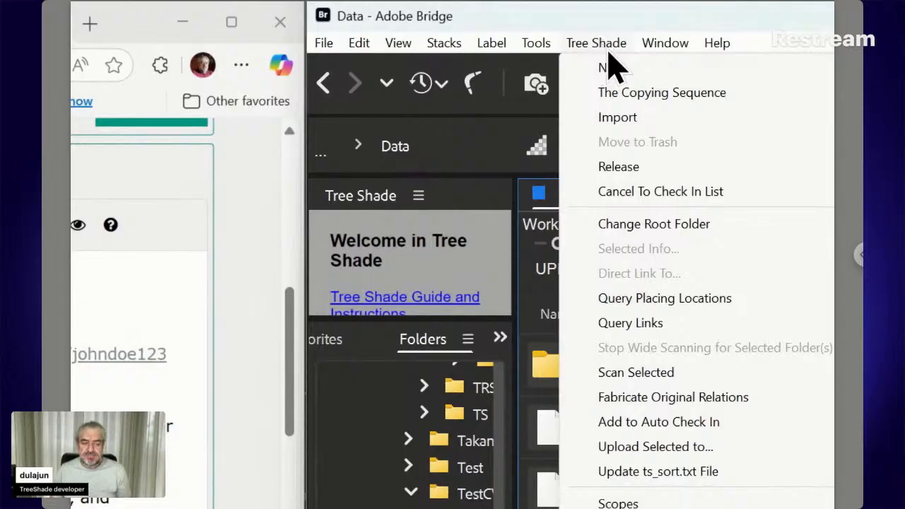
mouse_move(605, 74)
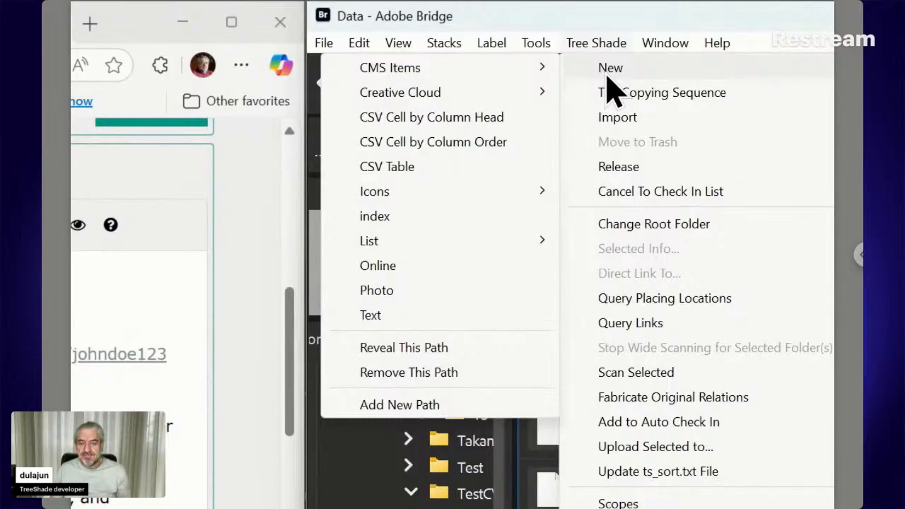
mouse_move(418, 79)
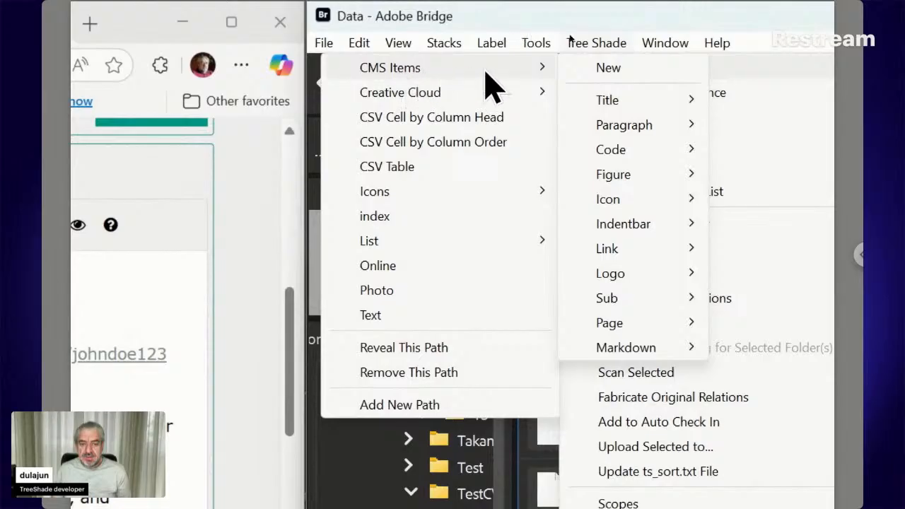
mouse_move(624, 270)
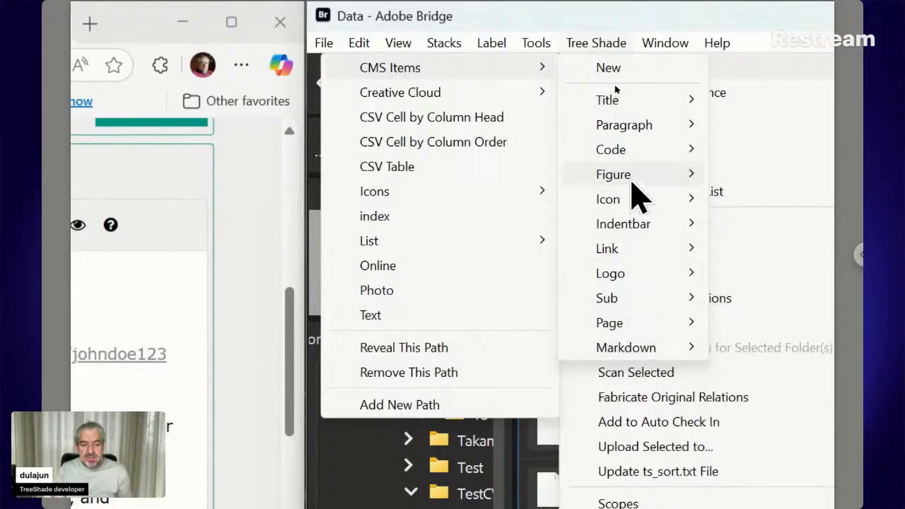
mouse_move(631, 171)
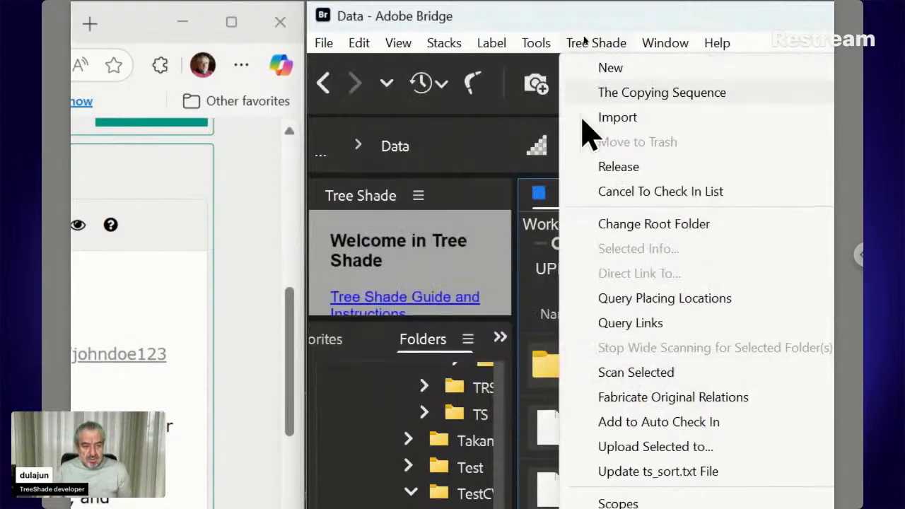
mouse_move(589, 71)
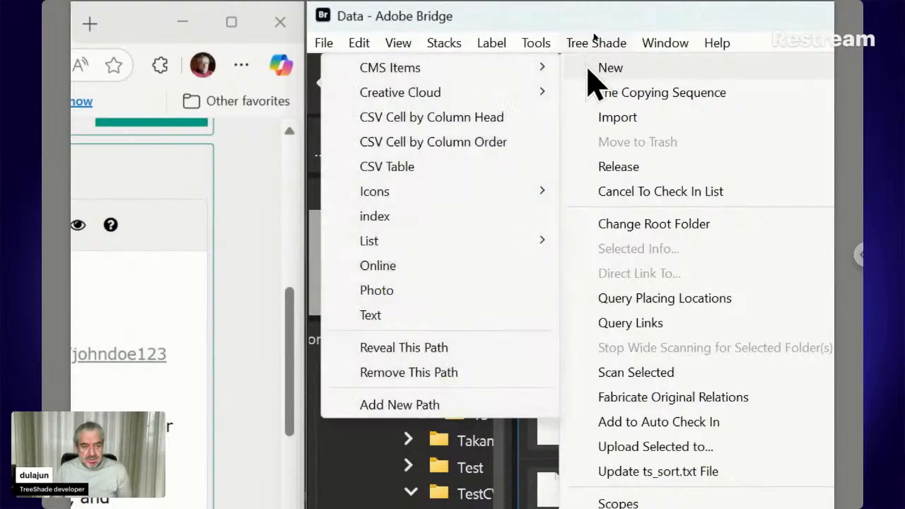
mouse_move(509, 70)
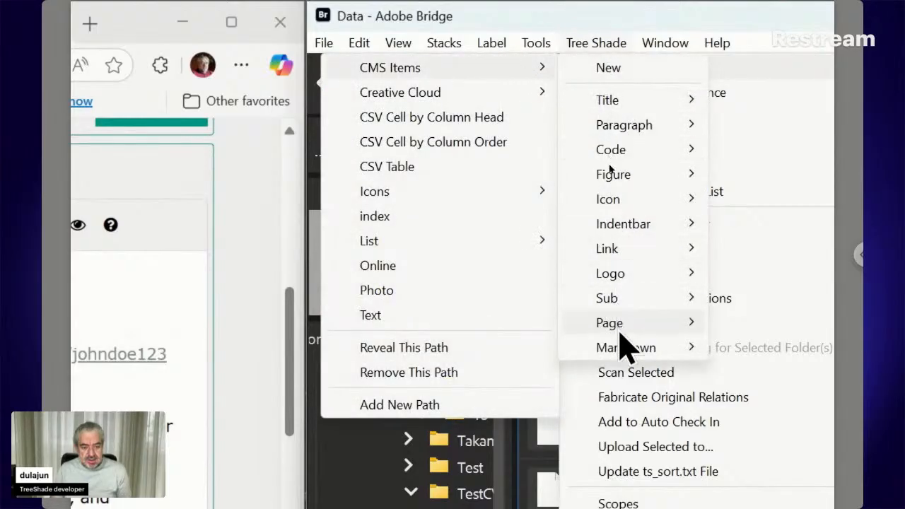
mouse_move(619, 347)
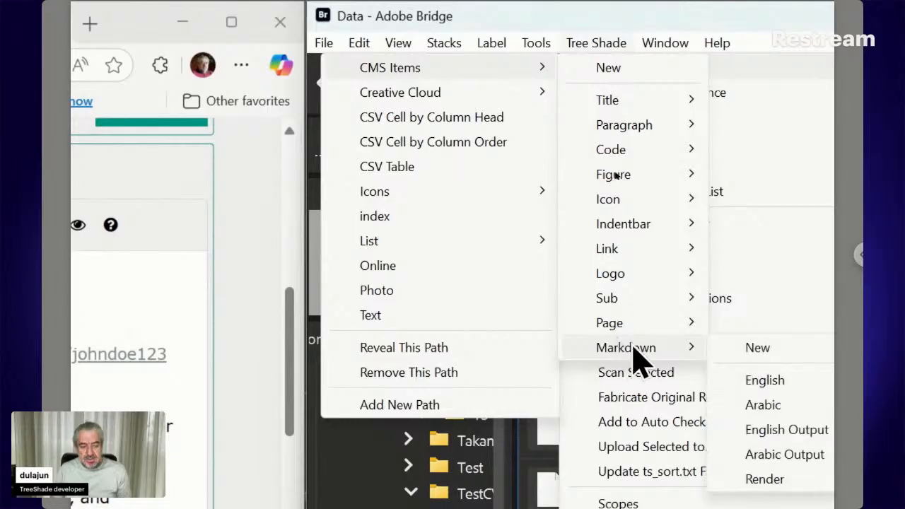
left_click(598, 44)
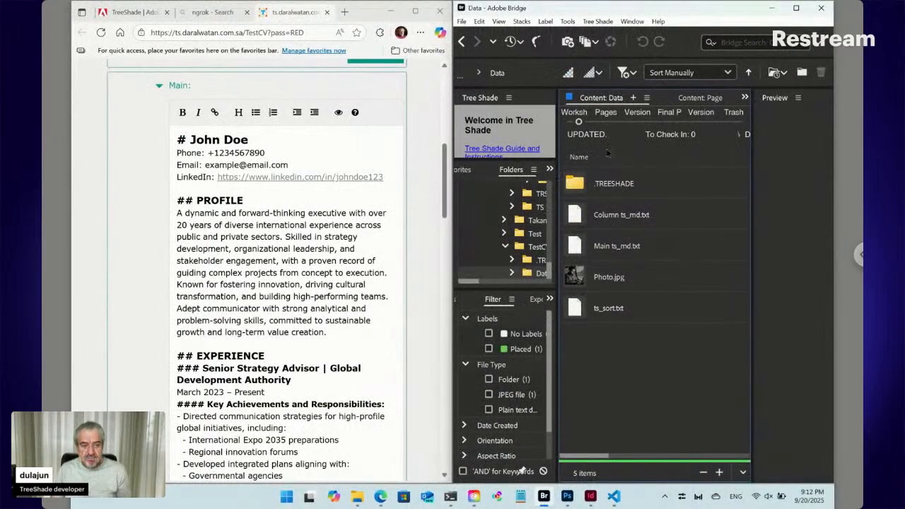
left_click(597, 21)
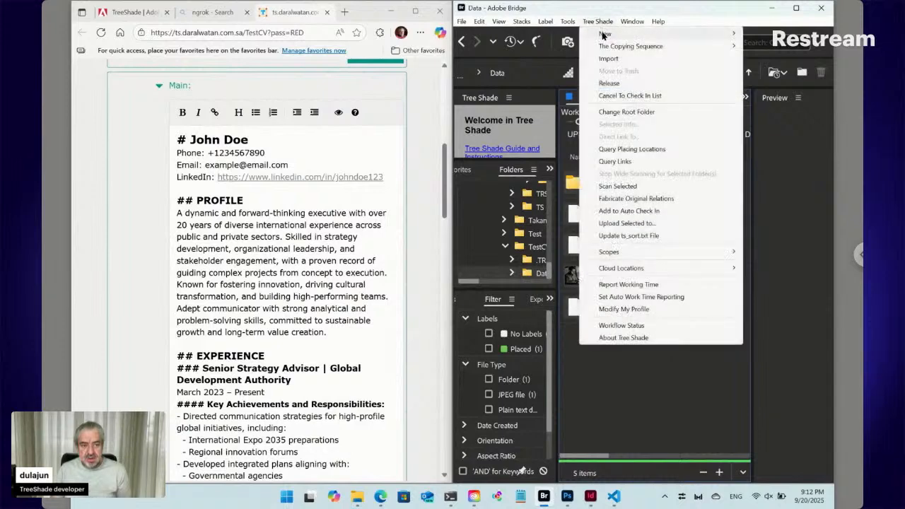
- Create a new Tree Shade text file named 'Skills ts_md' in the Data folder
mouse_move(604, 36)
left_click(493, 160)
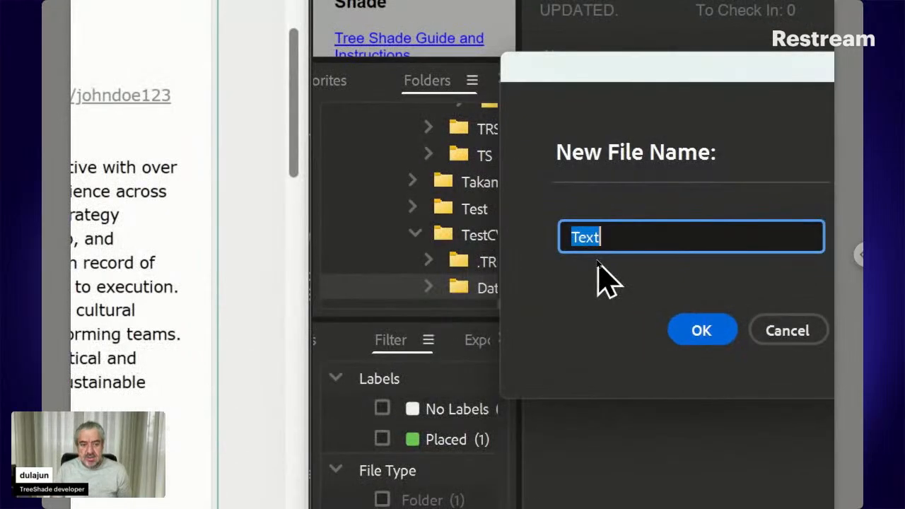
key("Right")
type("t")
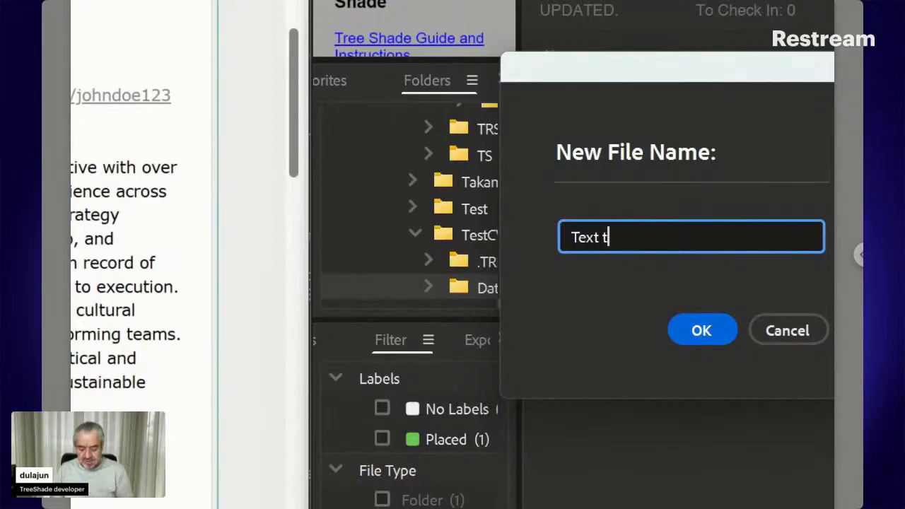
type("s")
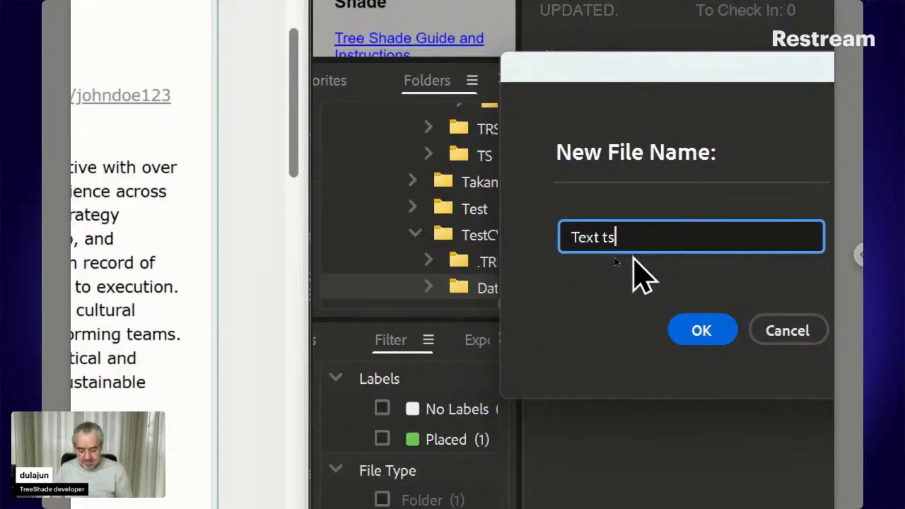
type("_")
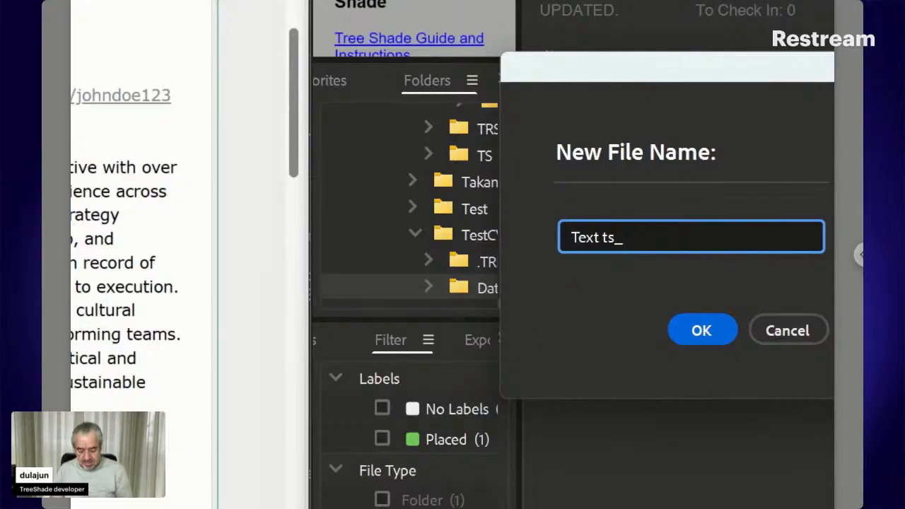
type("md")
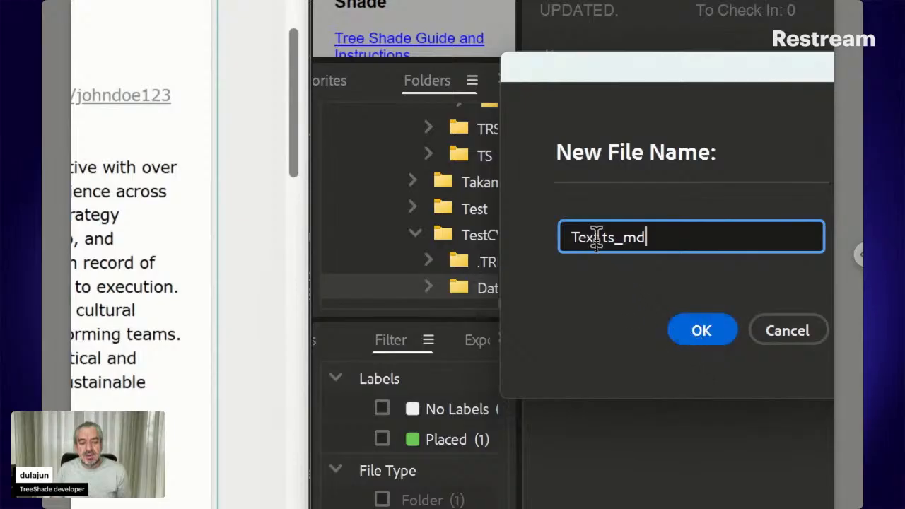
left_click_drag(599, 236, 529, 229)
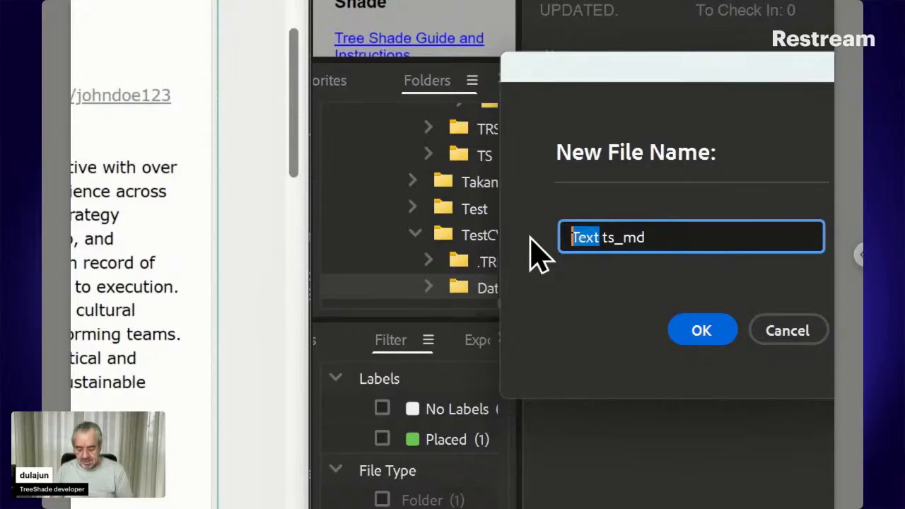
type("Skills")
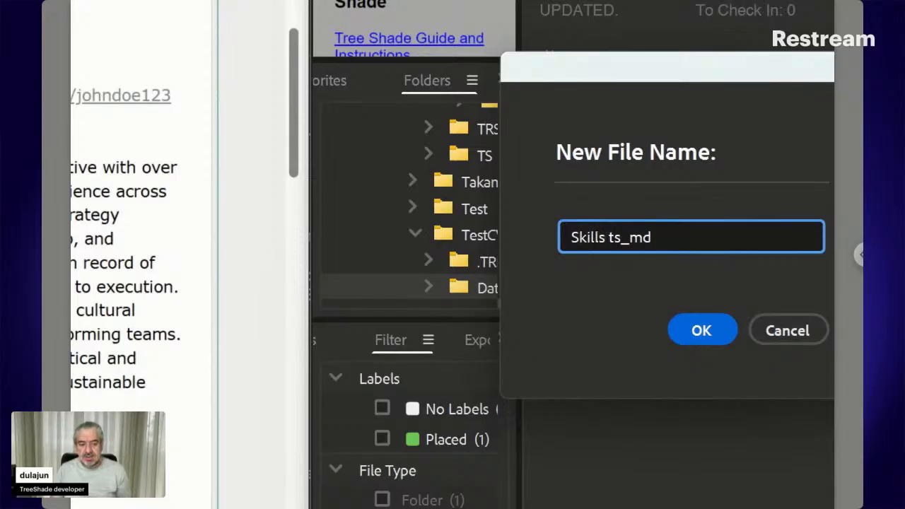
left_click(689, 330)
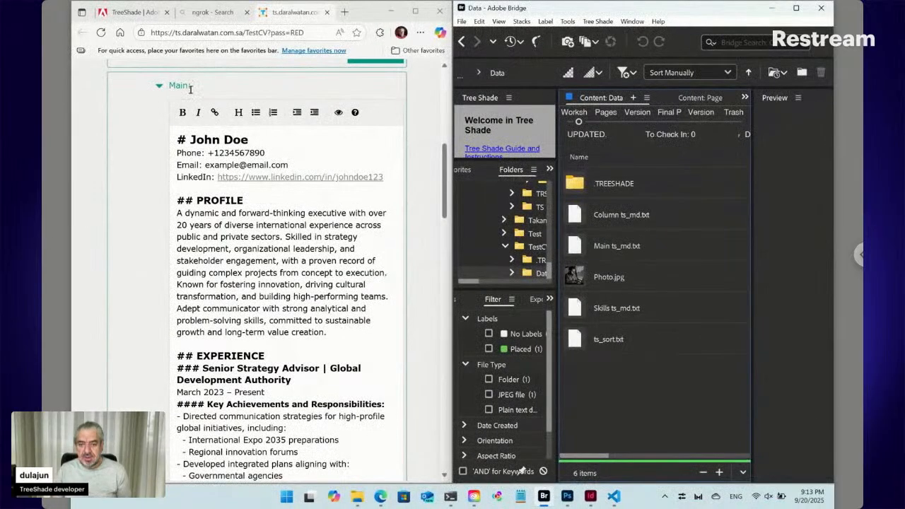
- Reload the form and scroll down to the new Skills field with its Lorem ipsum placeholder
left_click(102, 35)
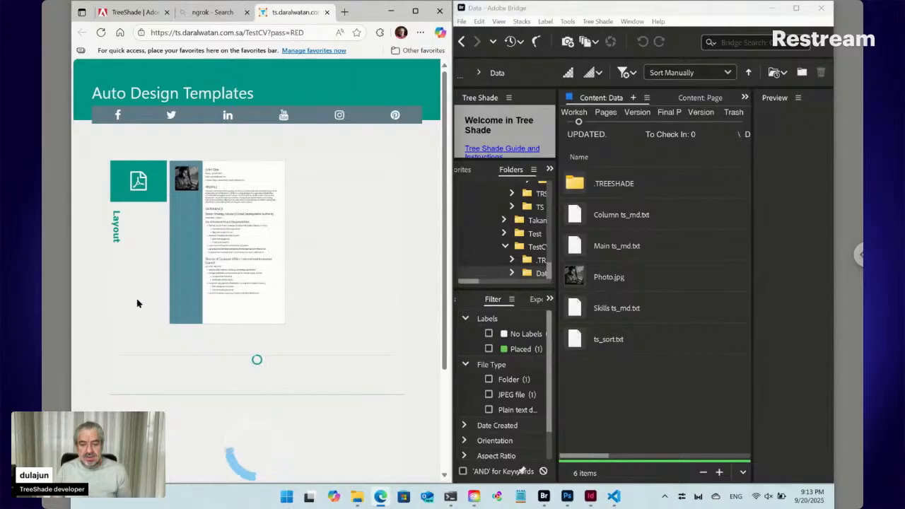
scroll(137, 303, "down", 10)
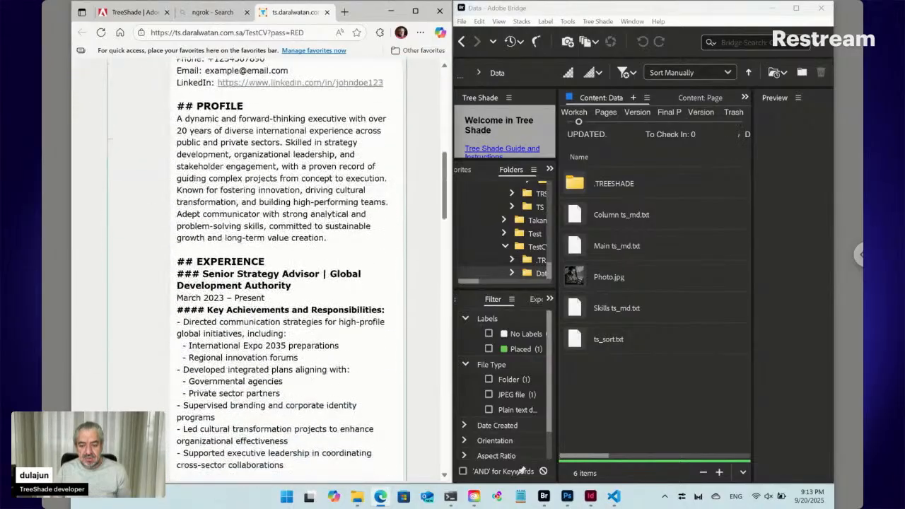
scroll(283, 269, "down", 10)
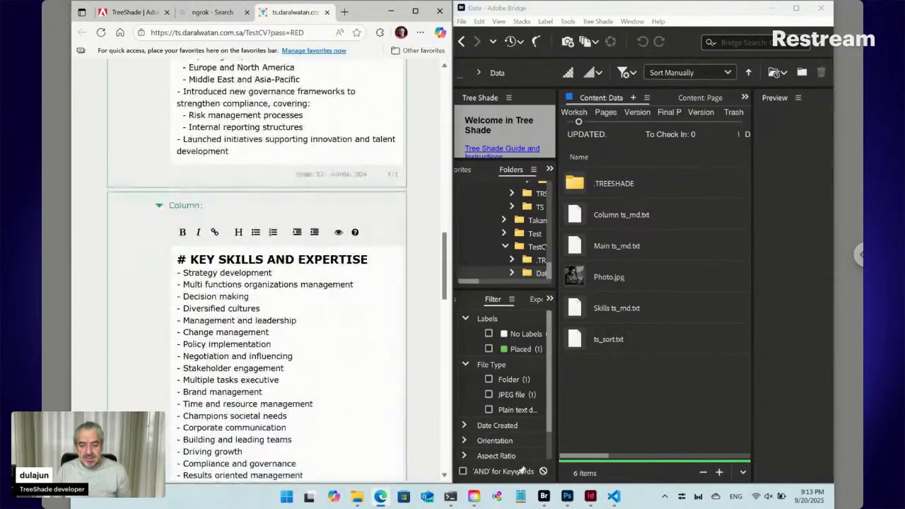
scroll(283, 283, "down", 2)
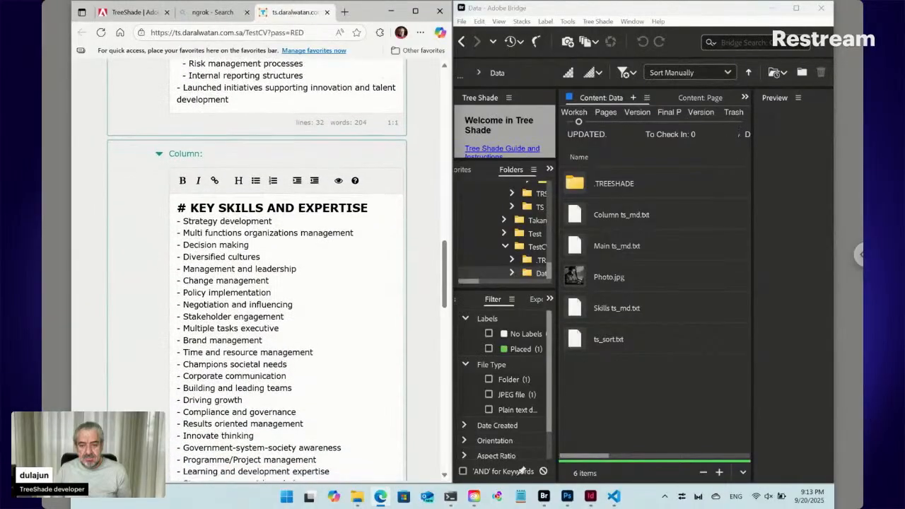
scroll(283, 283, "down", 10)
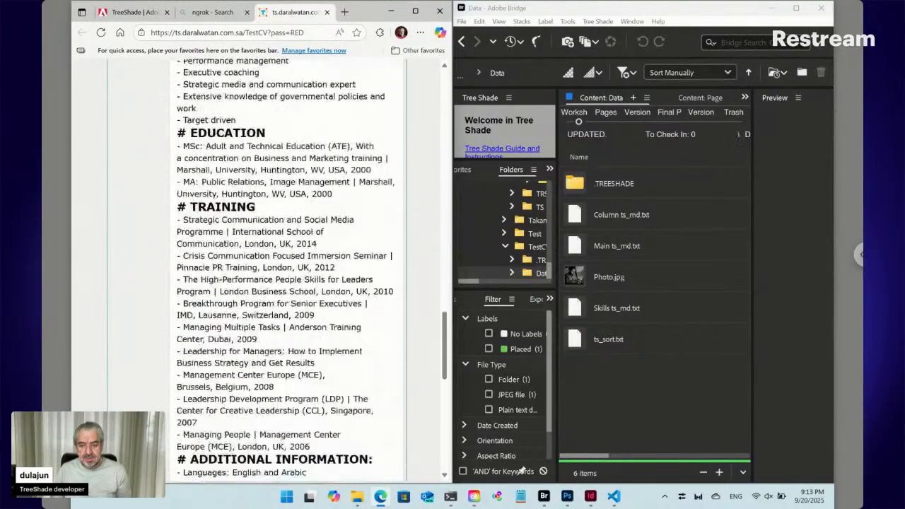
scroll(203, 347, "down", 3)
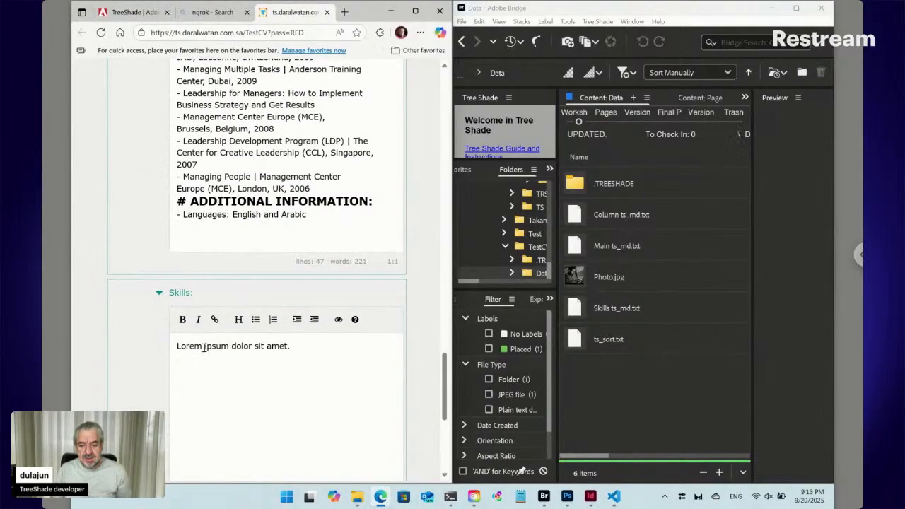
- Select Skills, Main and Column ts_md.txt in Bridge, then switch to InDesign
left_click(583, 312)
left_click(603, 247, "ctrl")
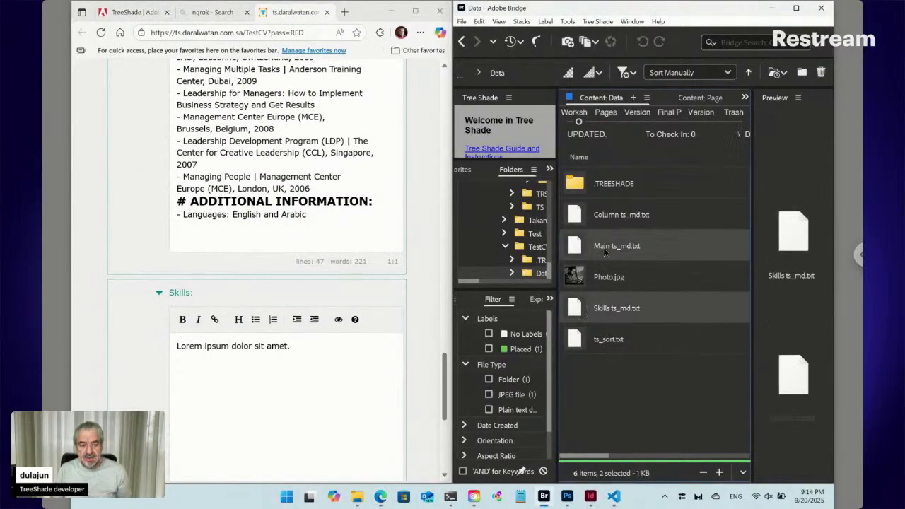
left_click(608, 218, "ctrl")
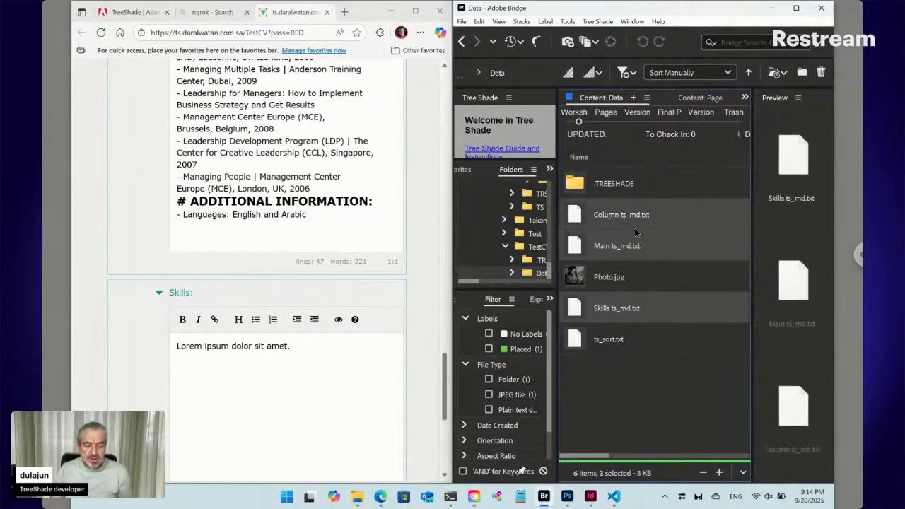
left_click(590, 496)
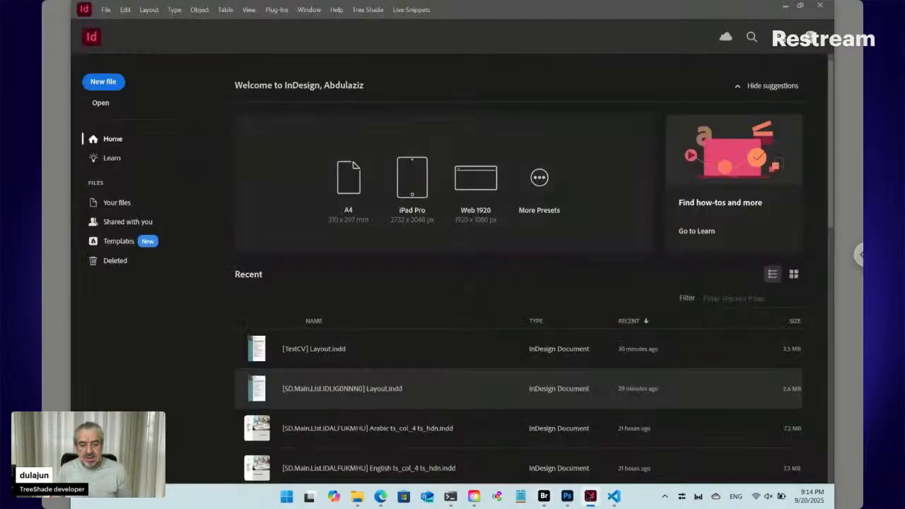
left_click(315, 350)
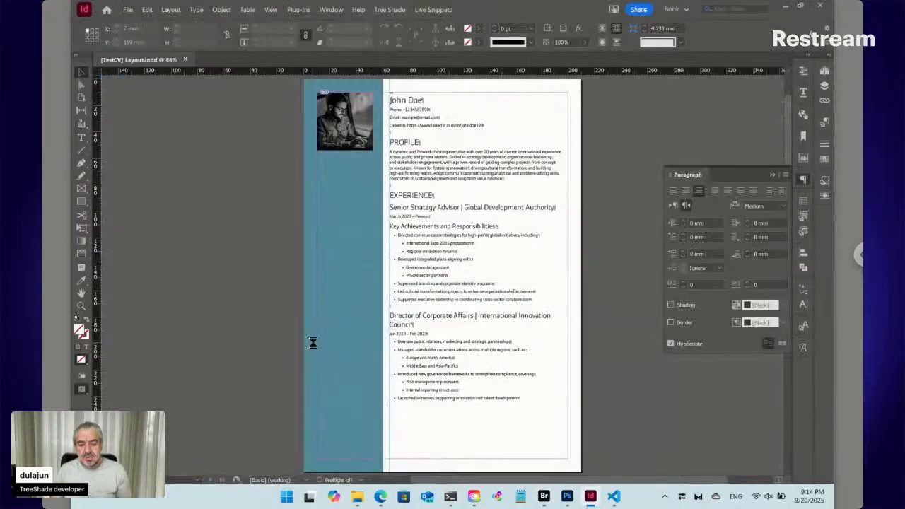
left_click(437, 192)
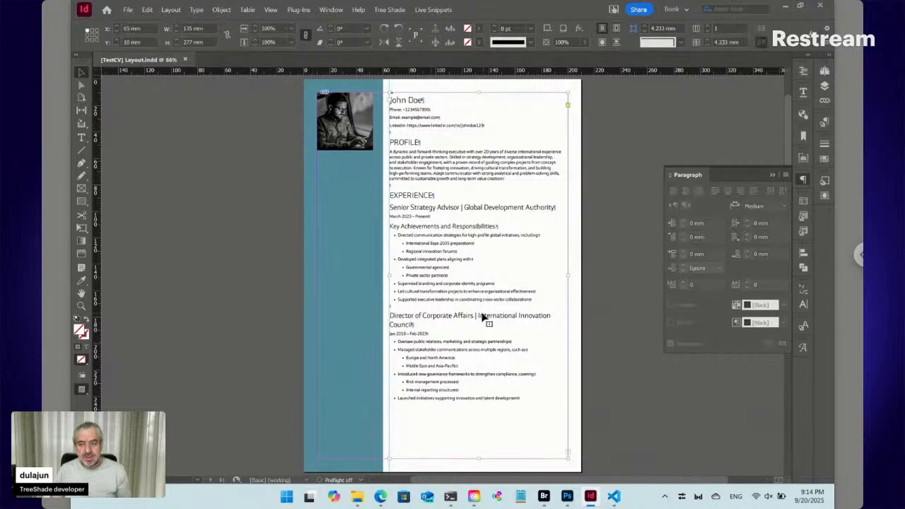
left_click(348, 240)
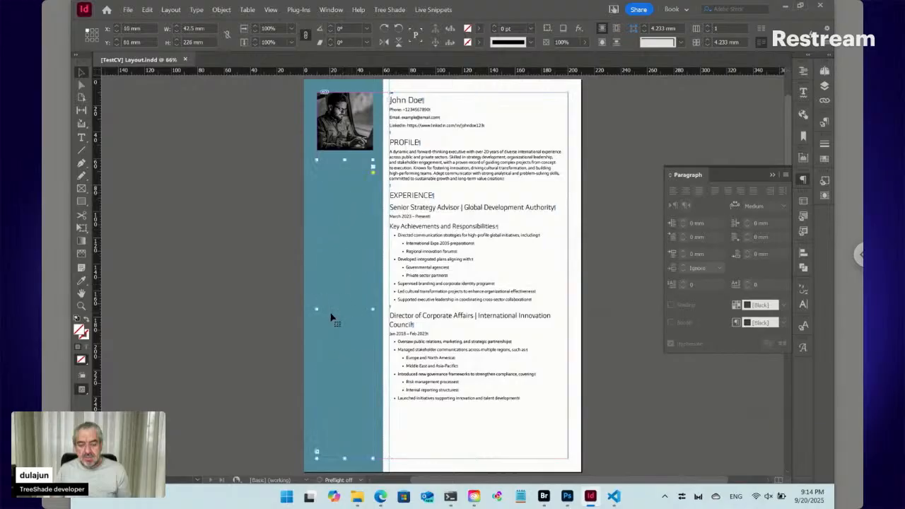
scroll(330, 319, "down", 10)
scroll(331, 320, "up", 5)
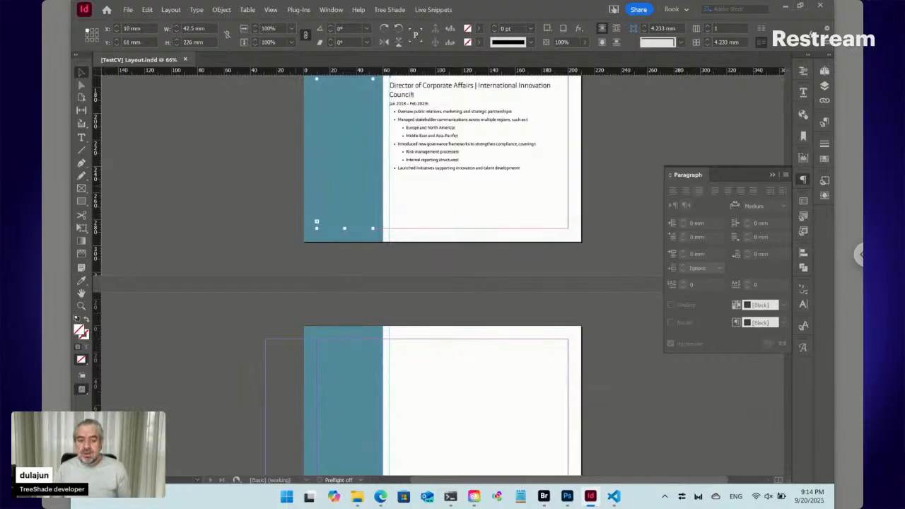
mouse_move(544, 500)
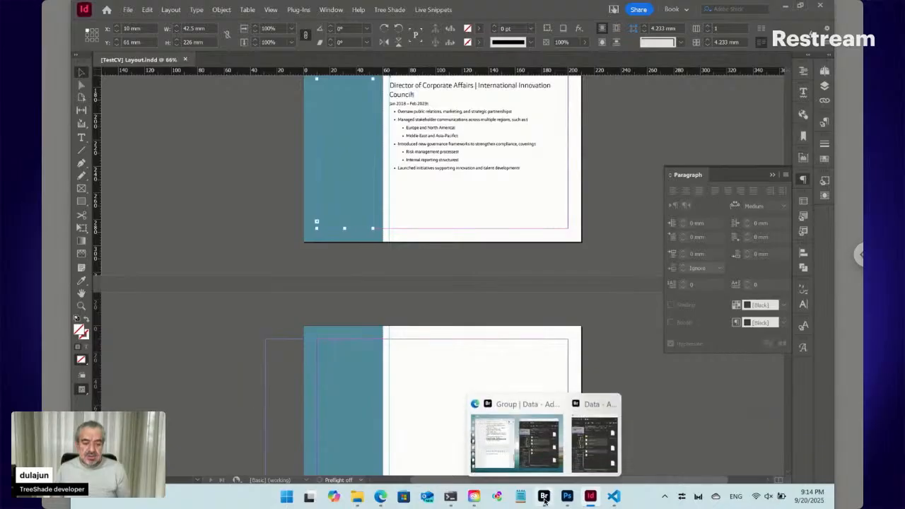
- Maximize Bridge and create a new folder named TestCV2 inside Workshop
left_click(594, 442)
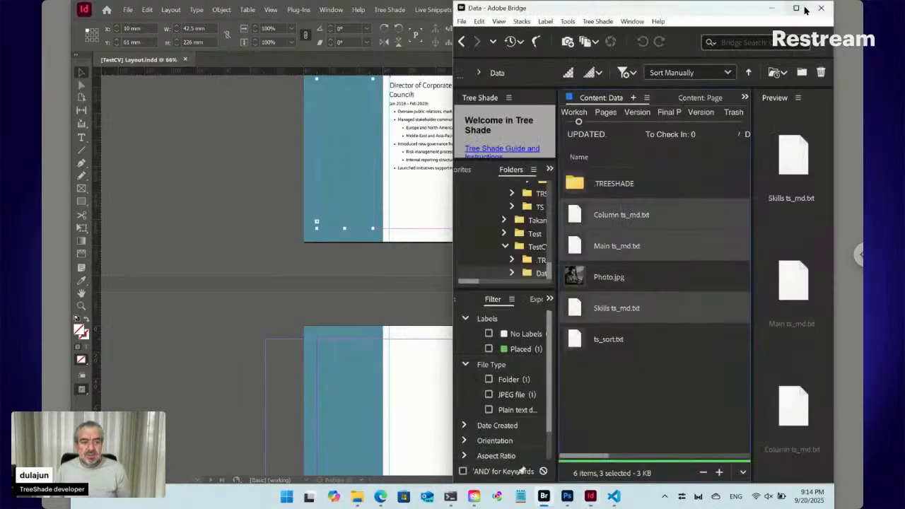
mouse_move(797, 9)
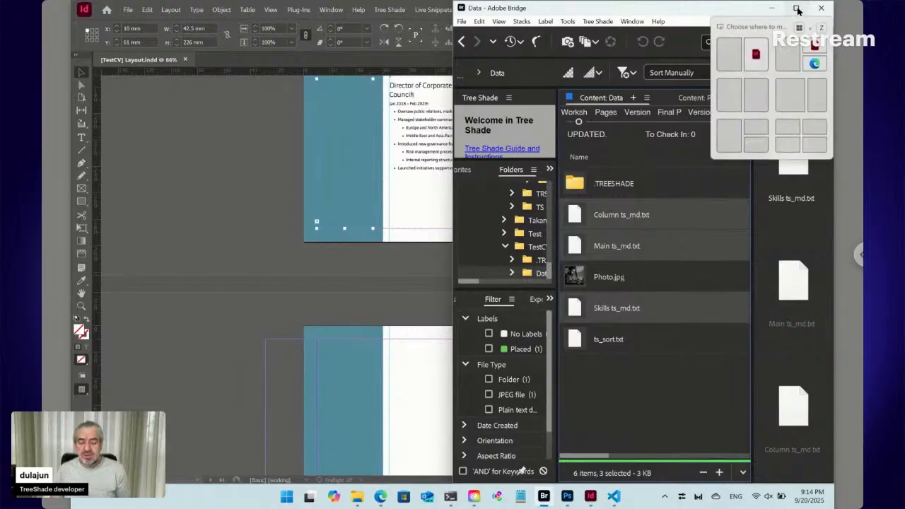
left_click(797, 9)
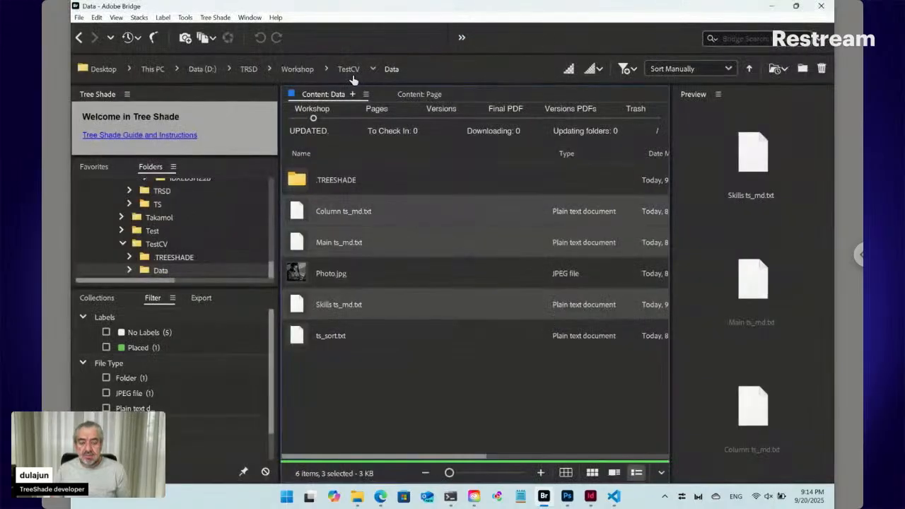
left_click(299, 71)
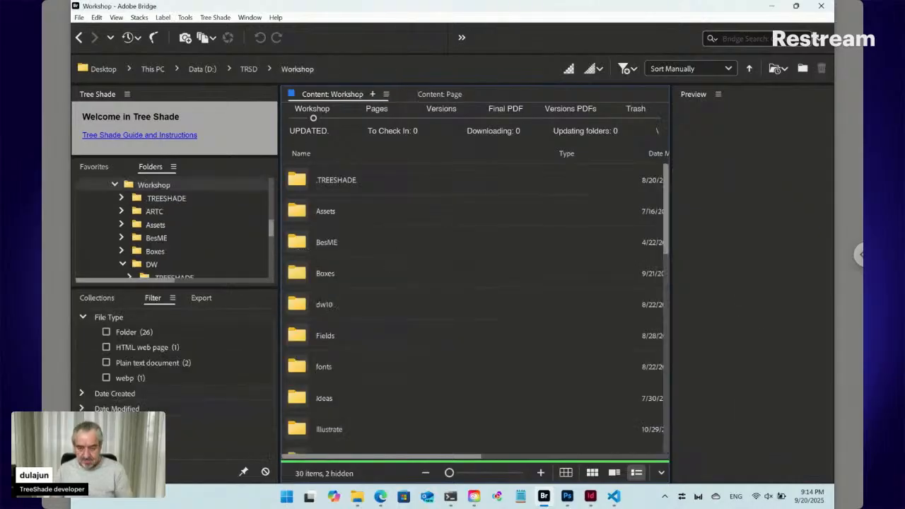
key("ctrl+shift+n")
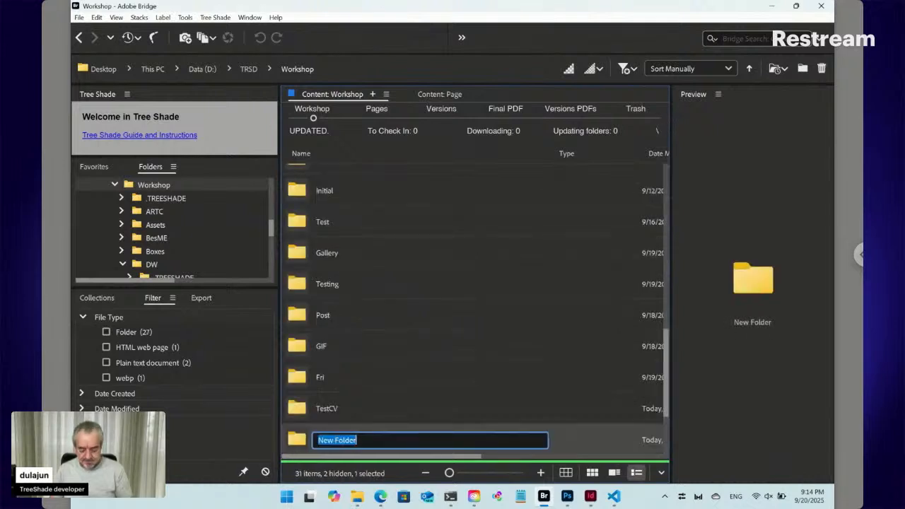
type("TestCV2")
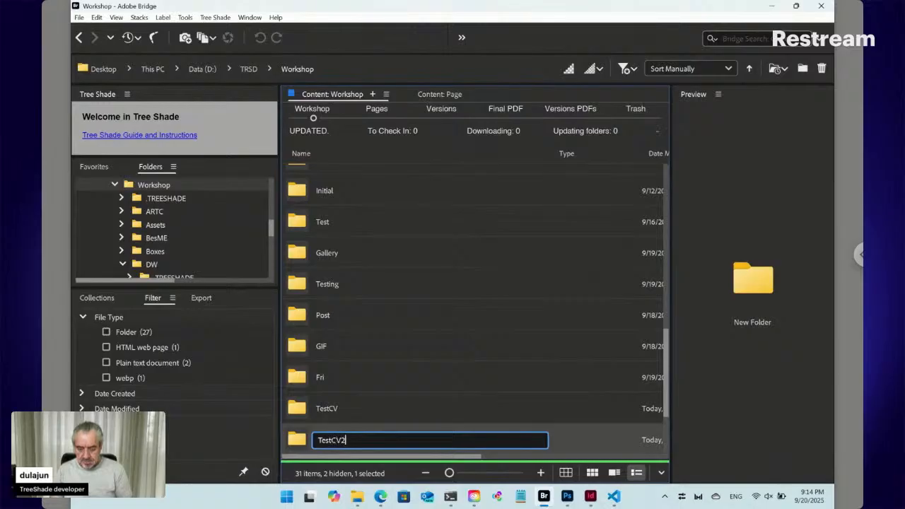
key("Return")
key("Return")
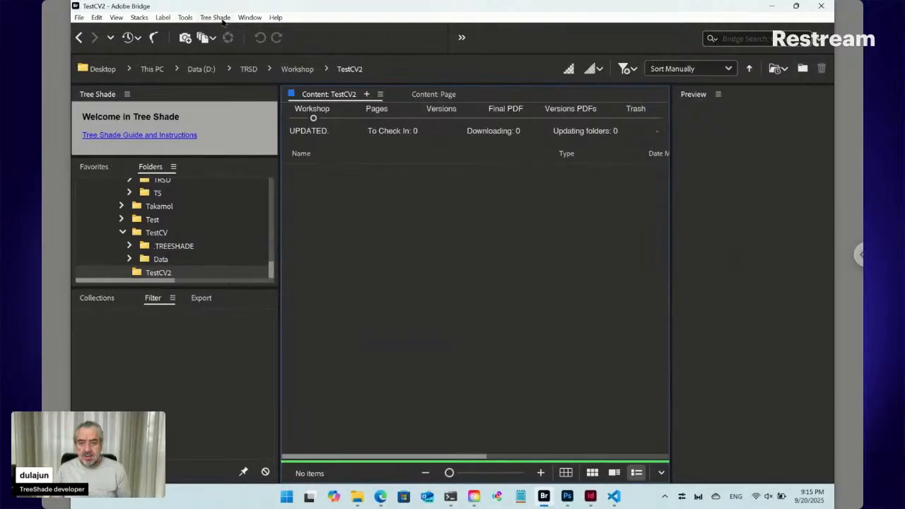
- Create Online ts_key.txt in TestCV2 via Tree Shade > New > Online, then open it
left_click(216, 18)
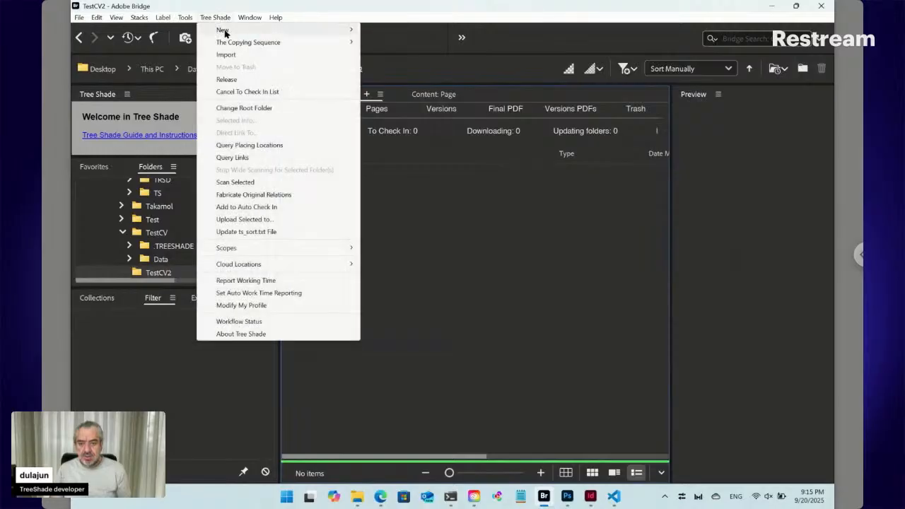
mouse_move(224, 32)
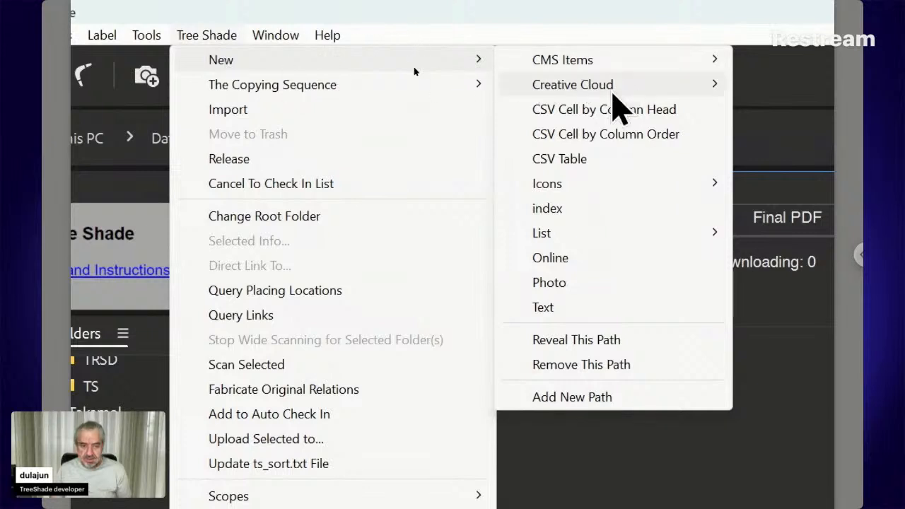
left_click(578, 266)
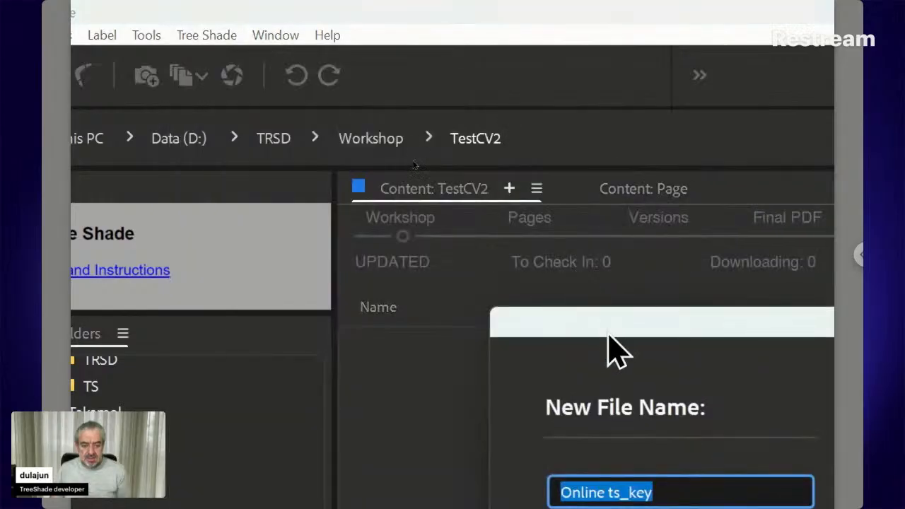
left_click(632, 478)
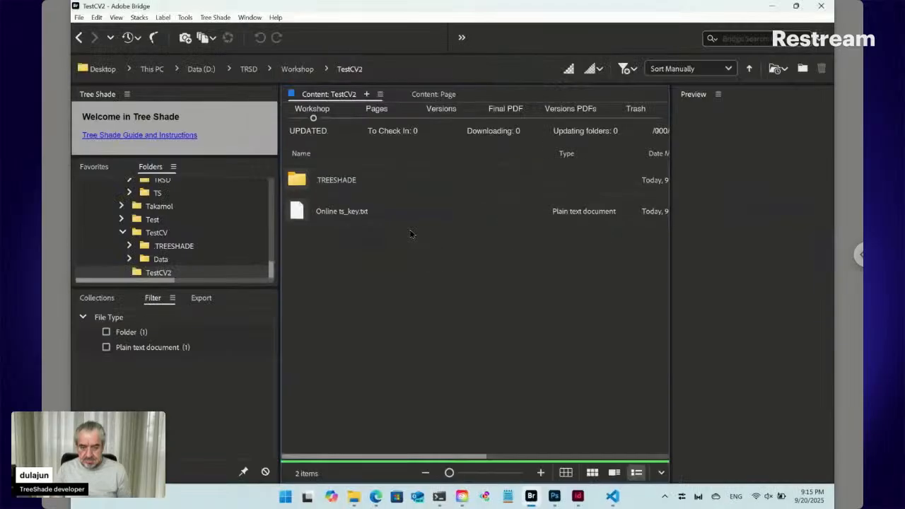
double_click(301, 213)
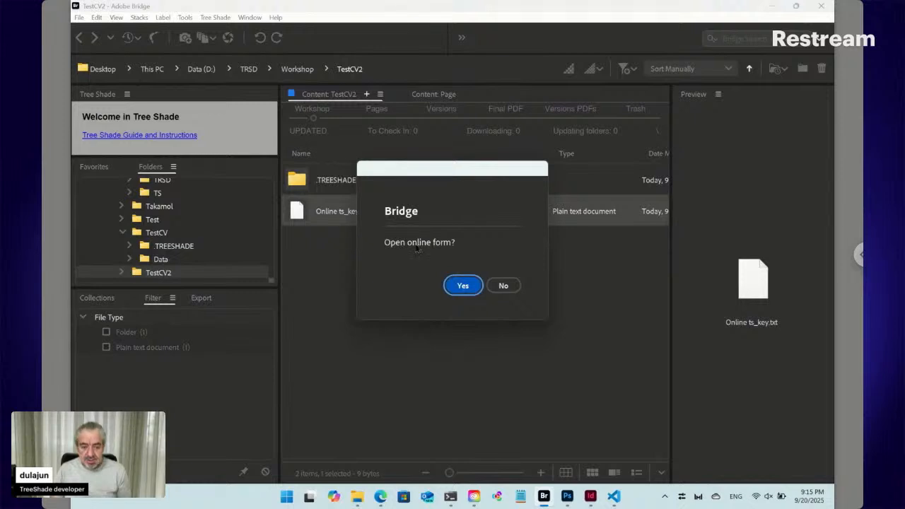
- Open the blank TestCV2 online form, close the old TestCV tab in Edge, and return to Bridge
left_click(464, 285)
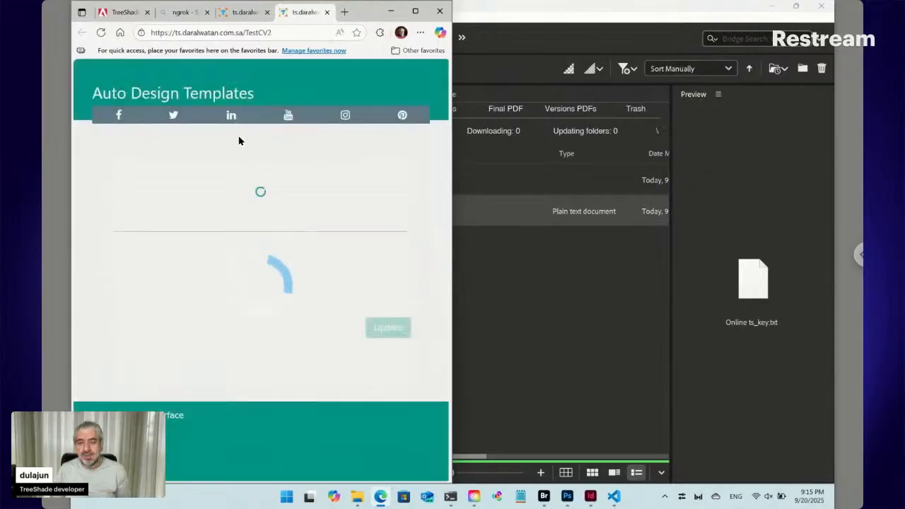
left_click(267, 12)
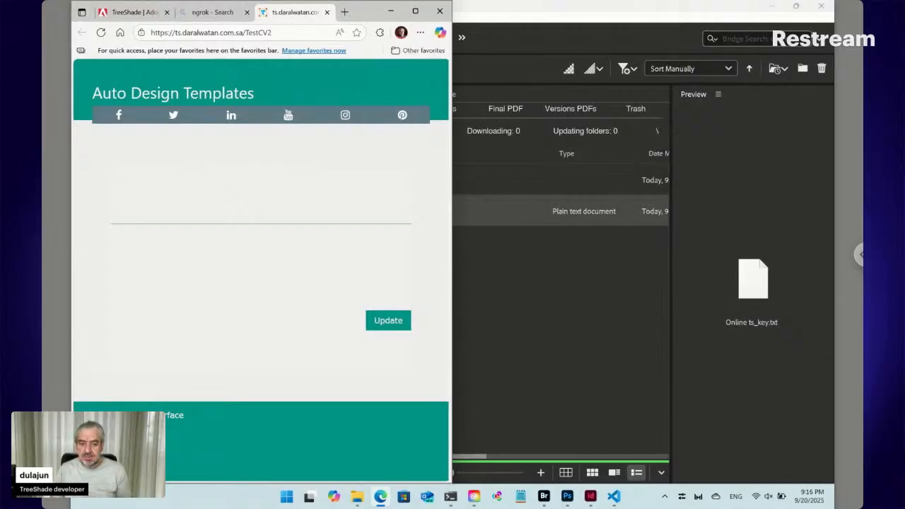
left_click(495, 254)
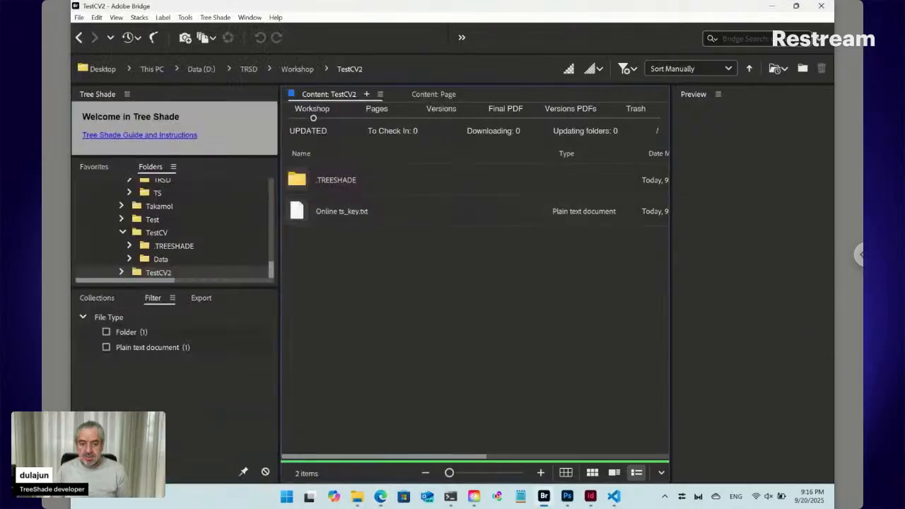
- Create a new InDesign document in TestCV2 via Tree Shade > New > Creative Cloud > InDesign
left_click(216, 18)
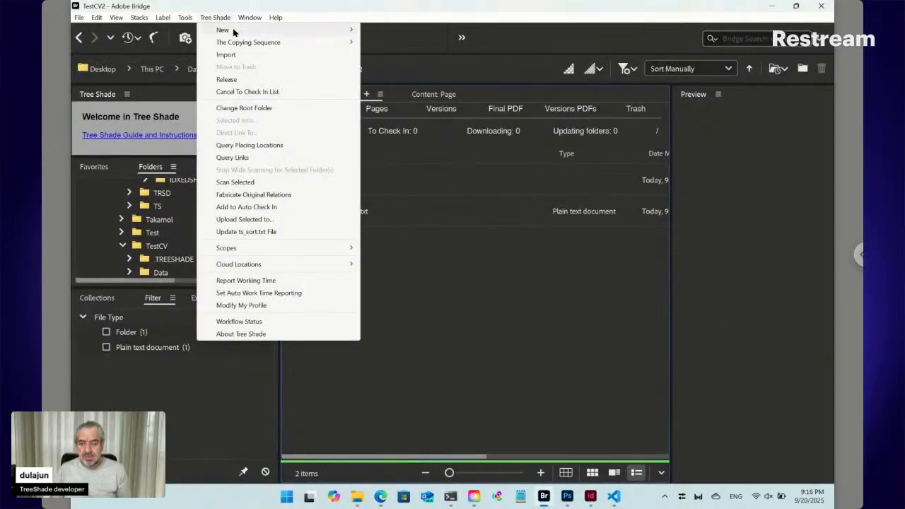
mouse_move(233, 32)
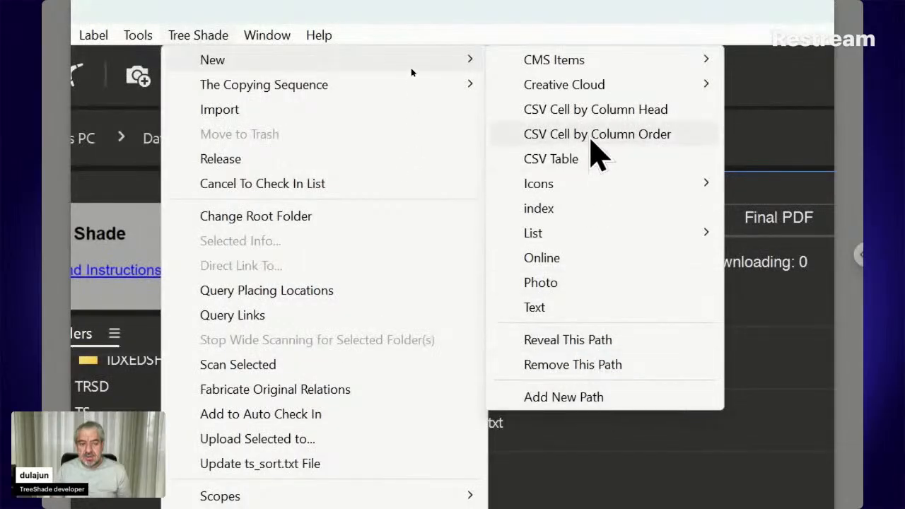
mouse_move(584, 201)
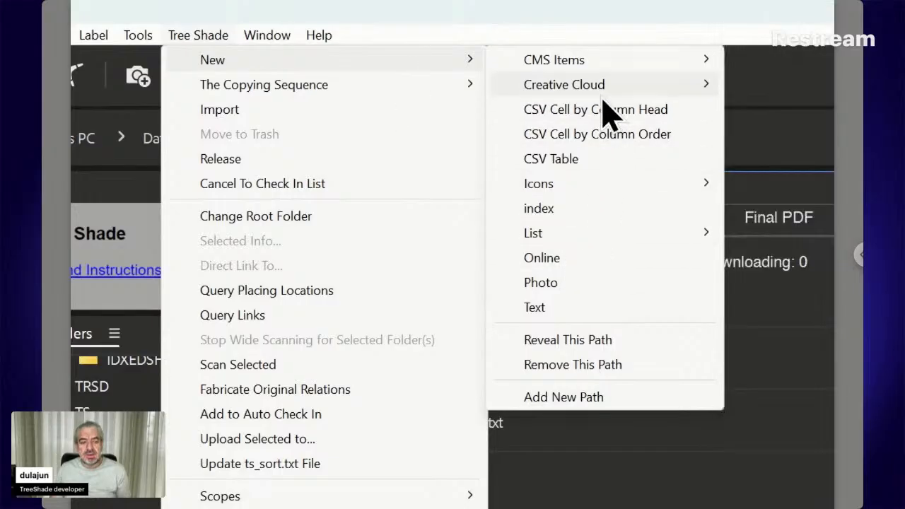
mouse_move(548, 96)
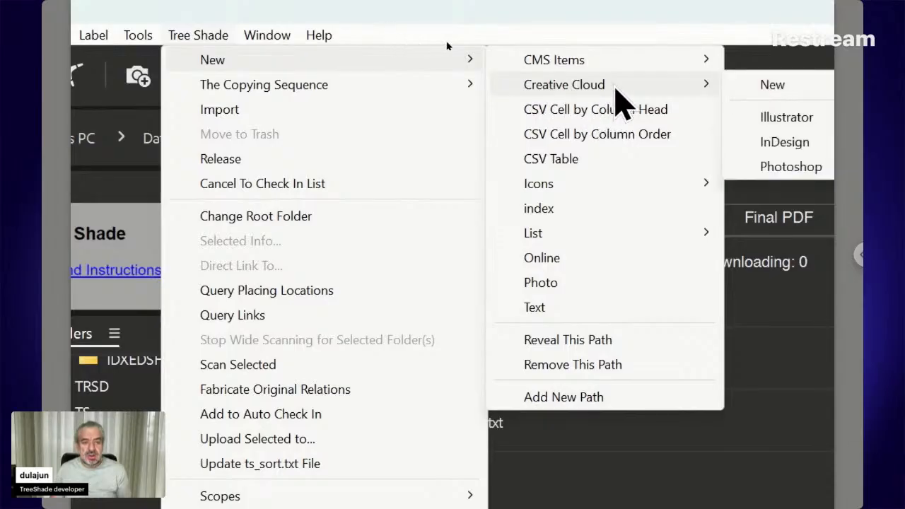
left_click(739, 141)
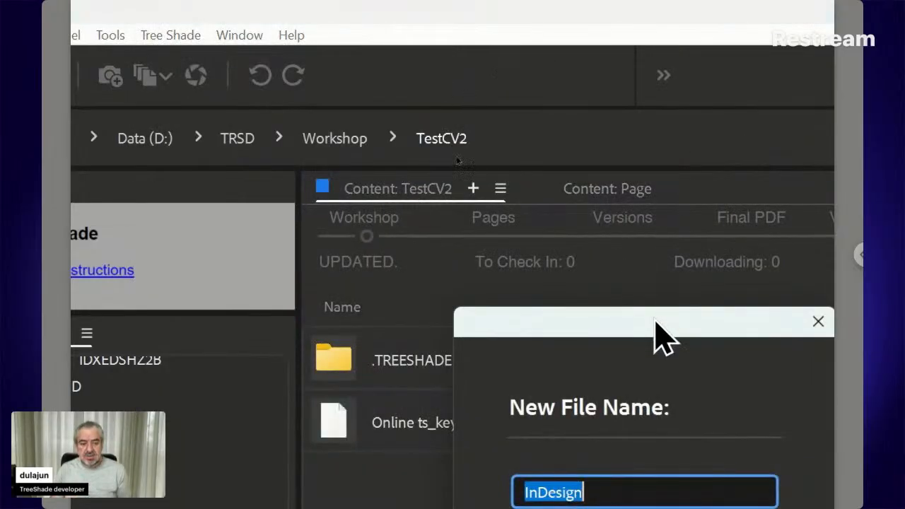
left_click_drag(660, 333, 571, 202)
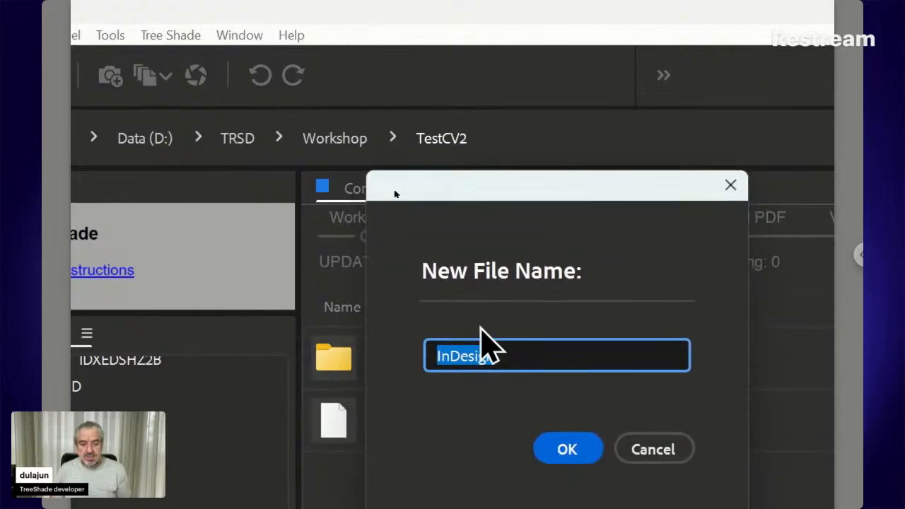
left_click(581, 447)
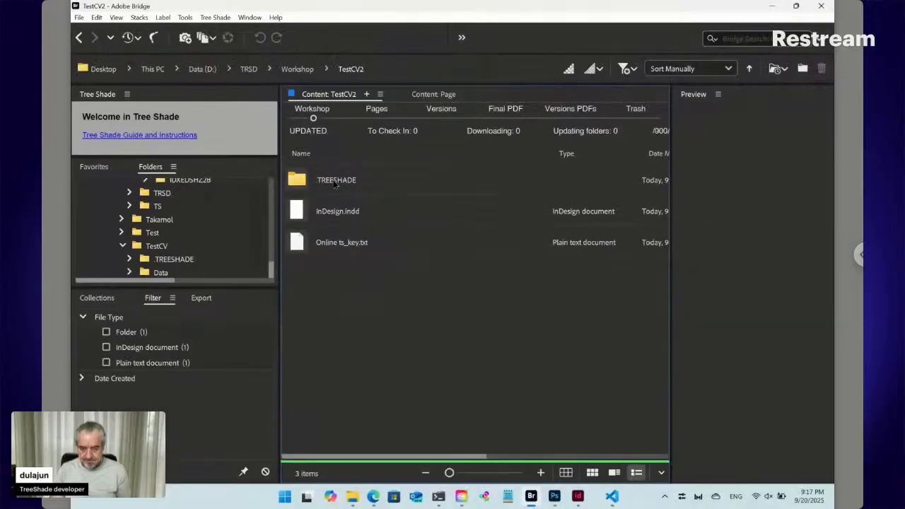
- Rename the new file to Card.indd, snap Bridge to the right, and open Card.indd in InDesign
left_click(329, 212)
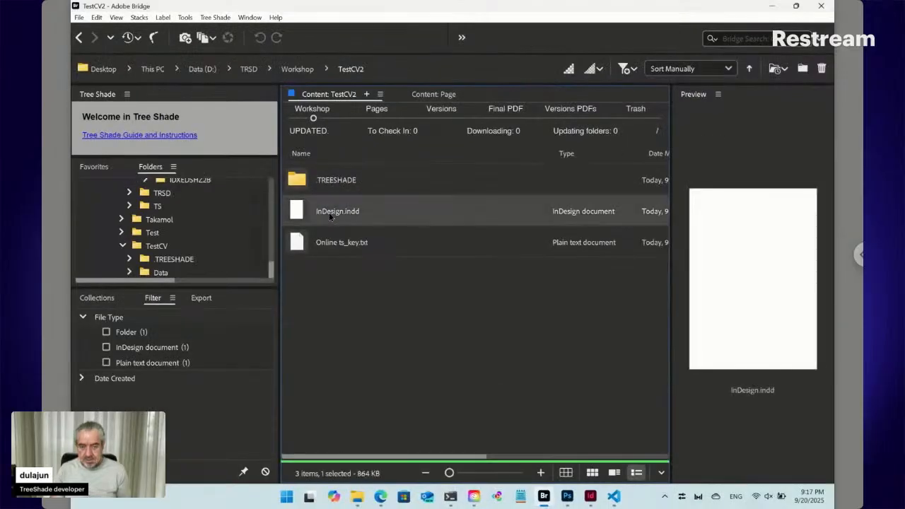
left_click(330, 213)
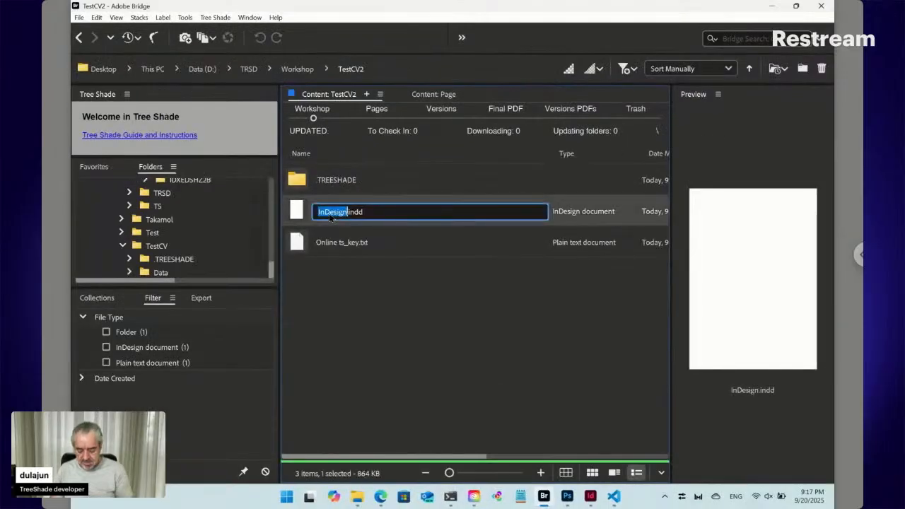
type("Card")
key("Return")
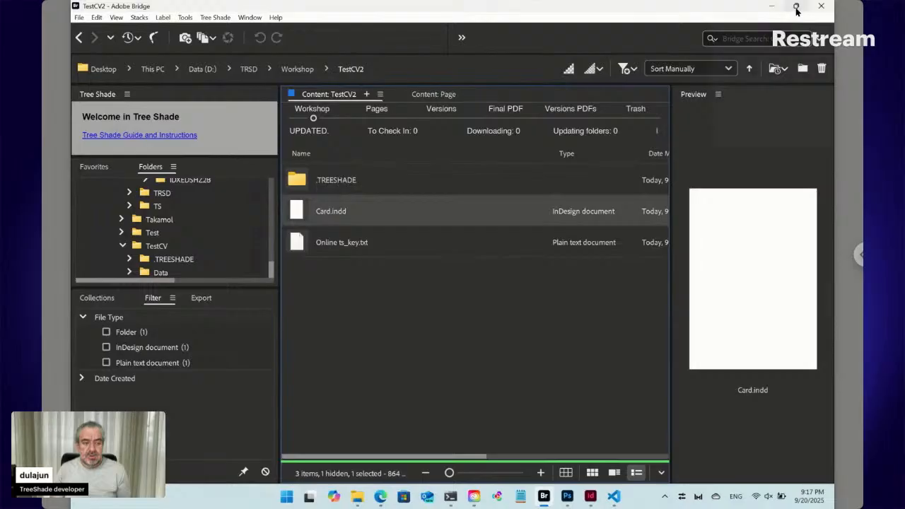
mouse_move(797, 10)
left_click(752, 84)
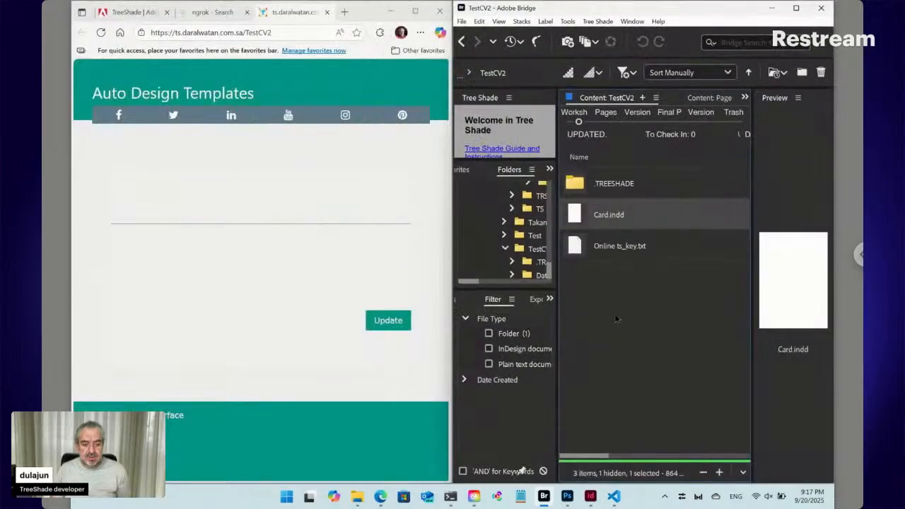
double_click(578, 215)
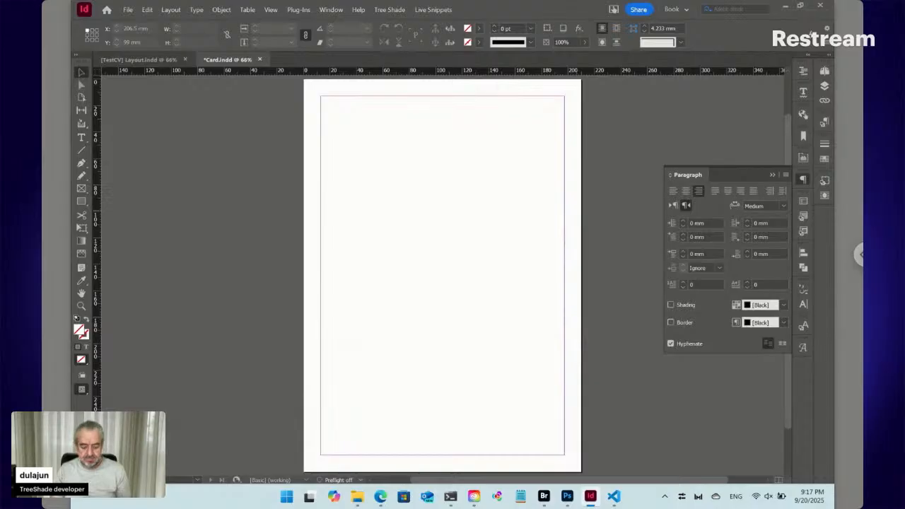
- Resize Card.indd's page in Document Setup to 86 mm wide by 54 mm high
key("ctrl+alt+p")
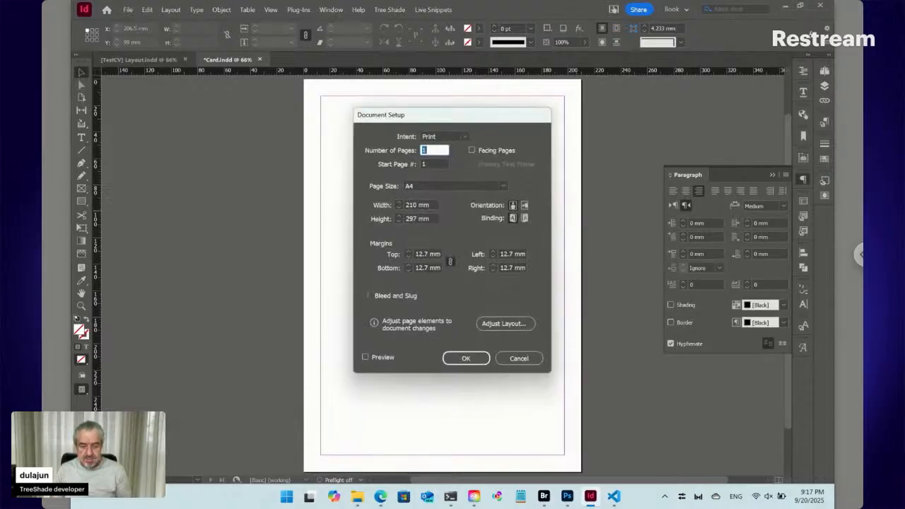
left_click(382, 208)
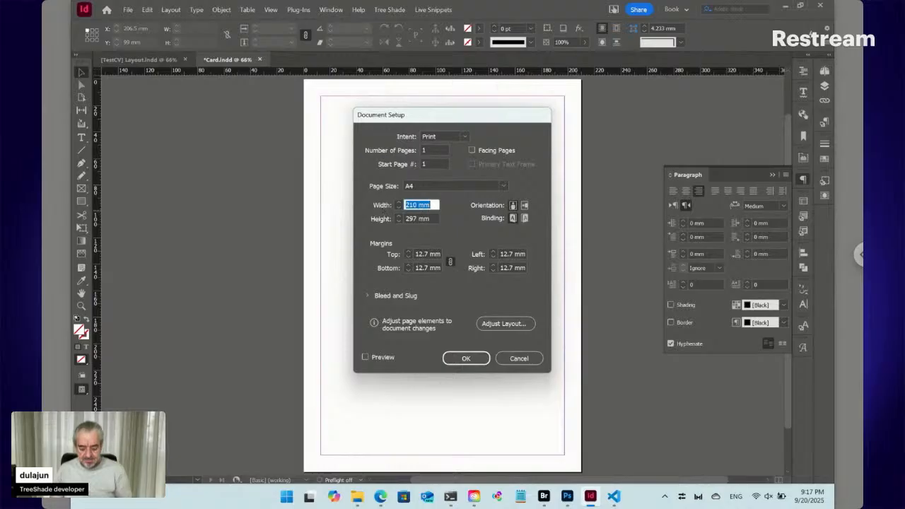
type("84")
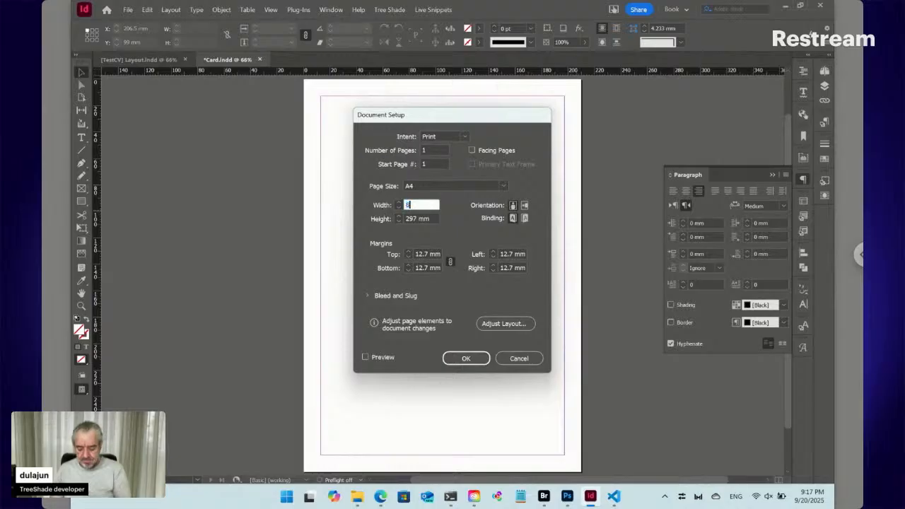
key("Tab")
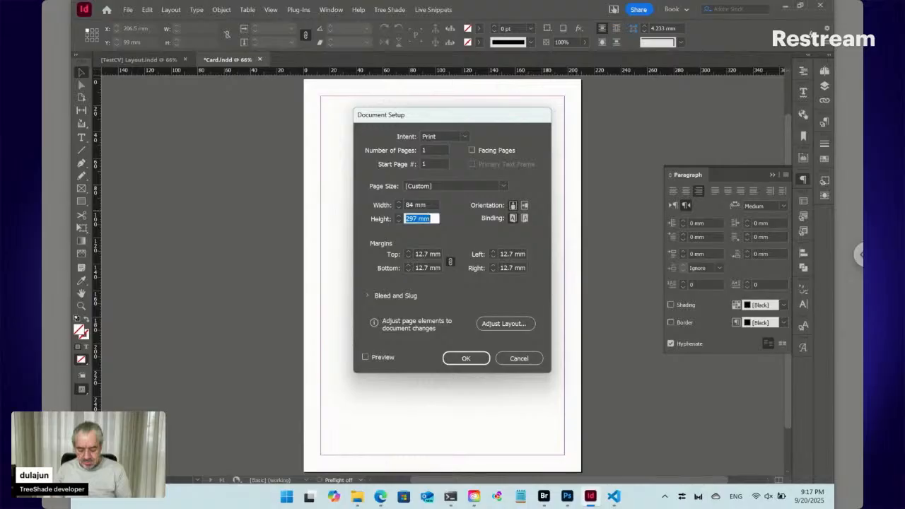
type("54")
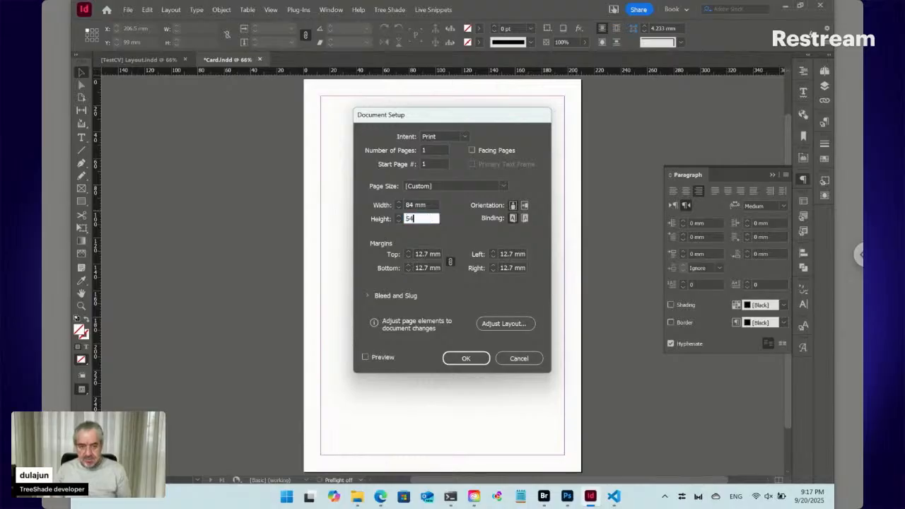
left_click(409, 205)
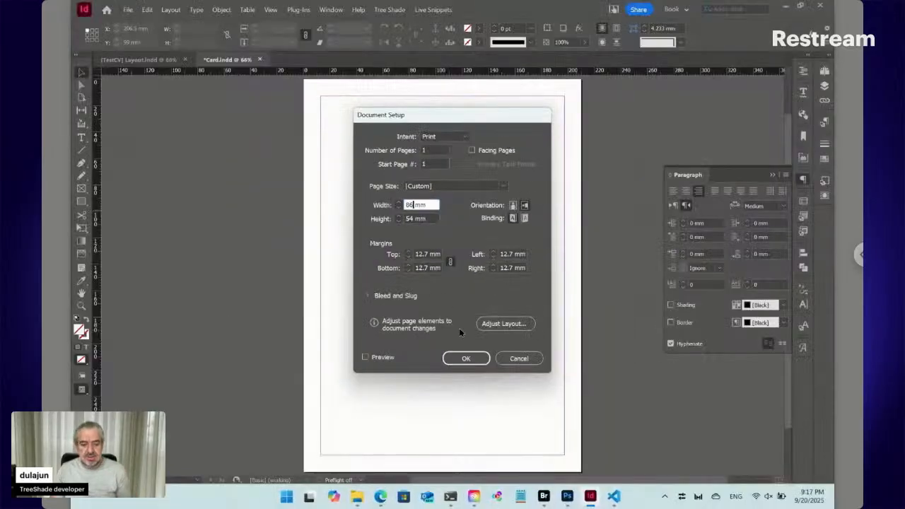
left_click(466, 359)
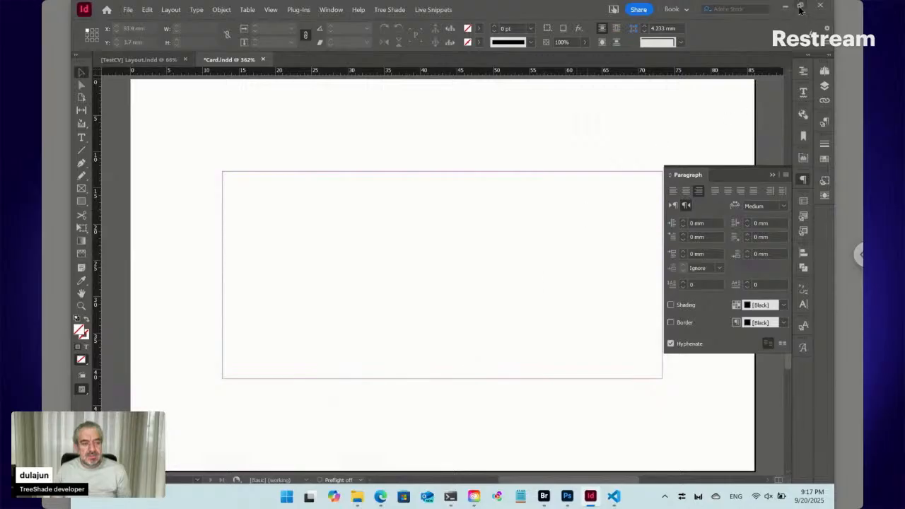
- Snap InDesign to the left half, then create a folder named Content in TestCV2 and open it
left_click(800, 9)
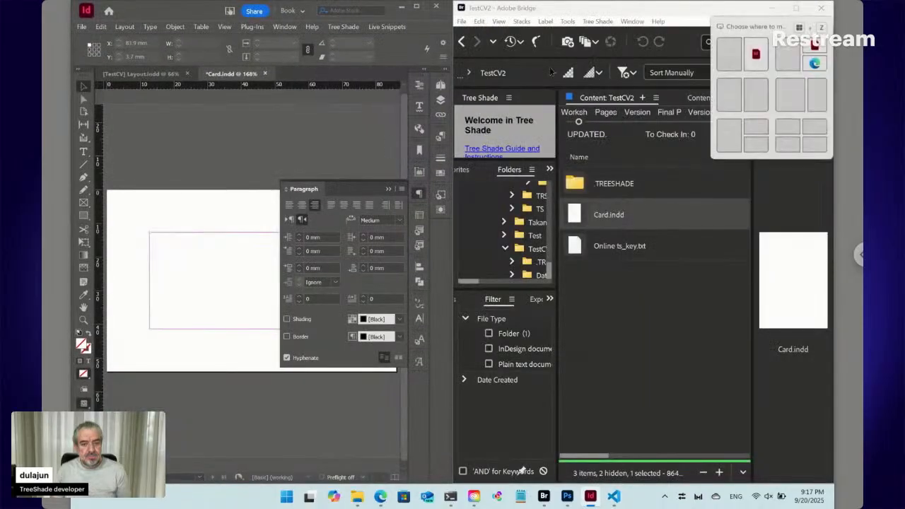
left_click(419, 194)
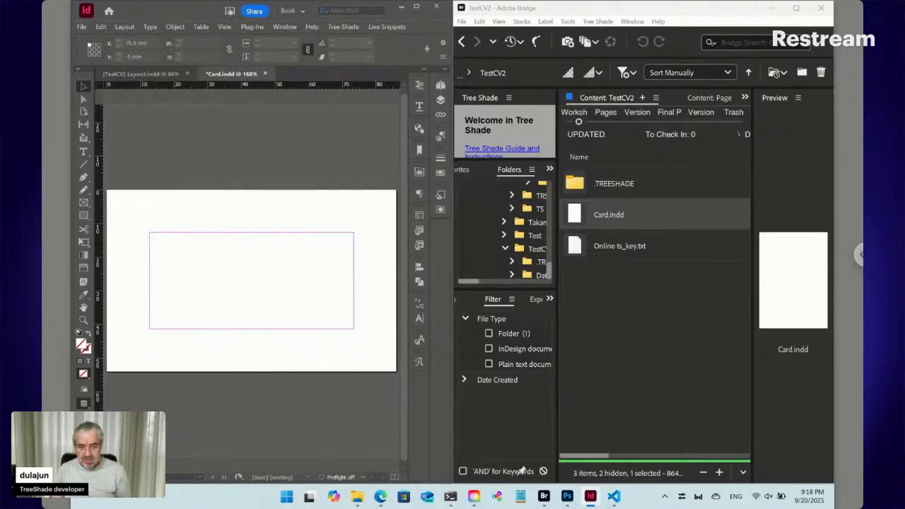
left_click(614, 283)
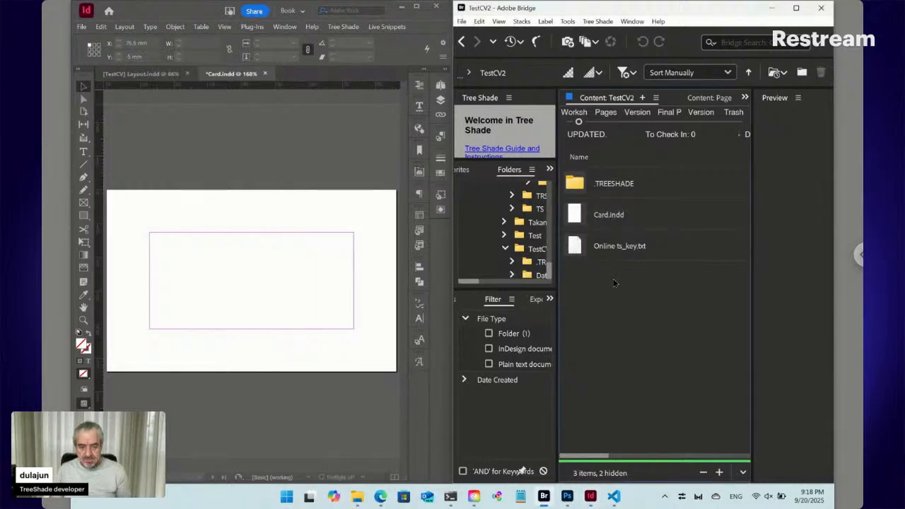
key("ctrl+shift+n")
type("Content")
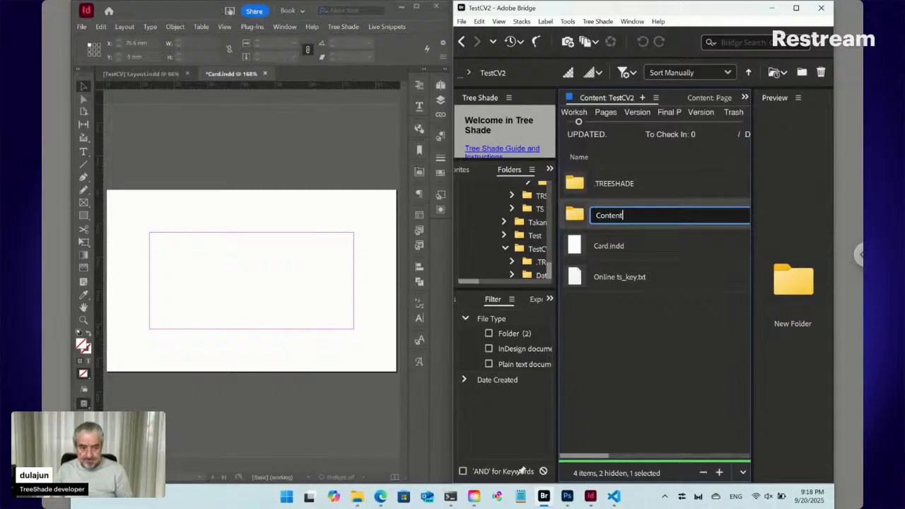
key("Return")
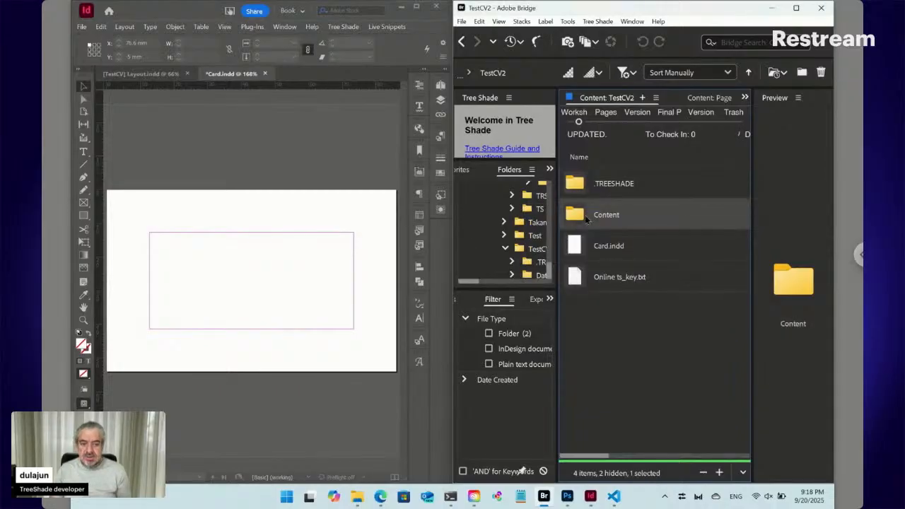
double_click(578, 217)
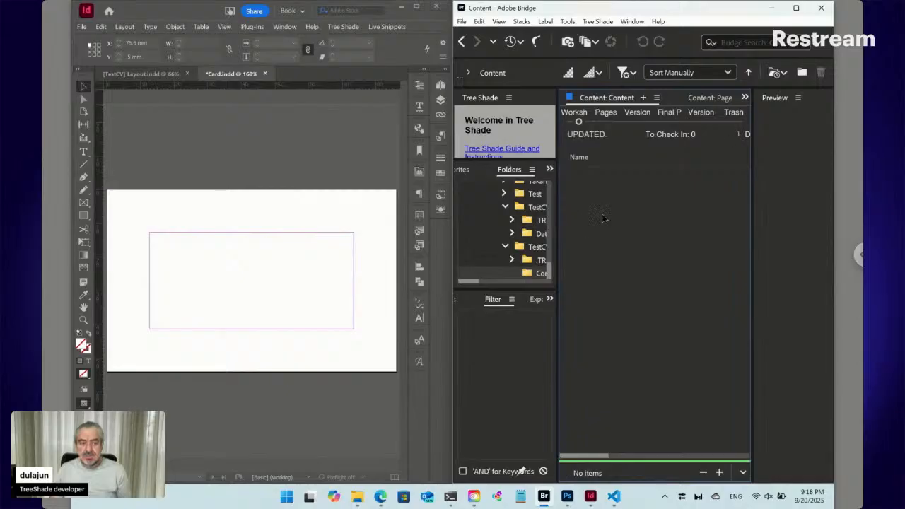
- Create a Markdown CMS item named Markdown in the Content folder via Tree Shade > New > CMS Items
left_click(607, 23)
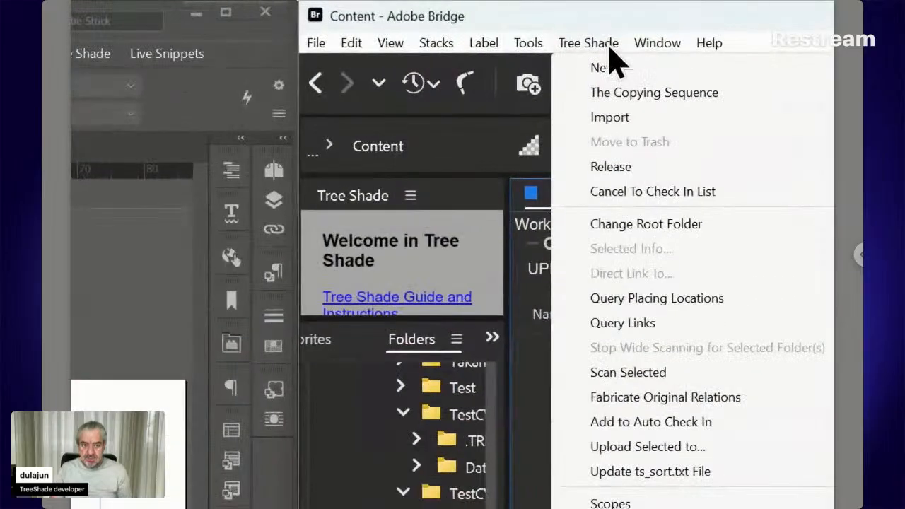
mouse_move(613, 69)
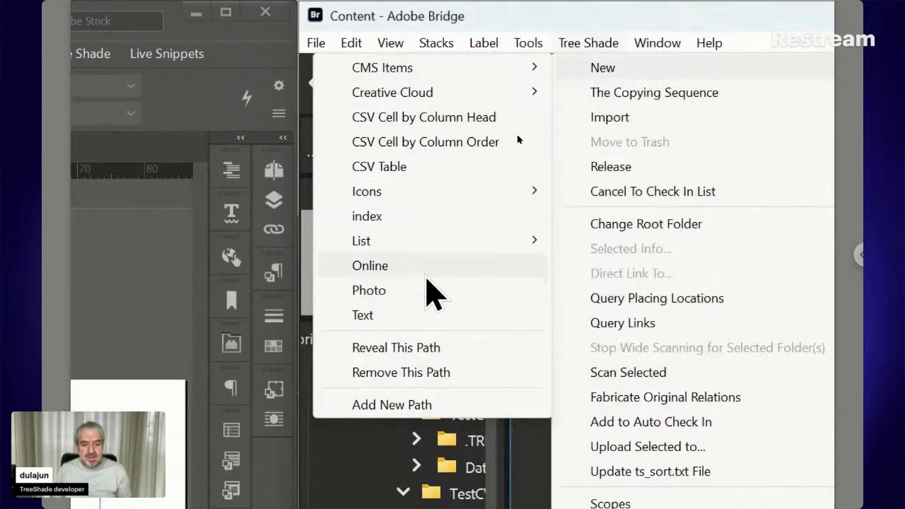
mouse_move(435, 70)
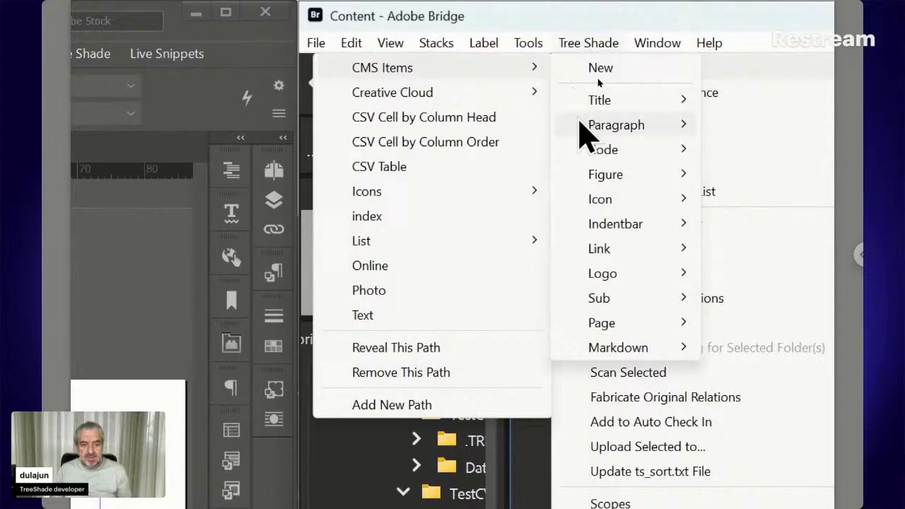
mouse_move(609, 357)
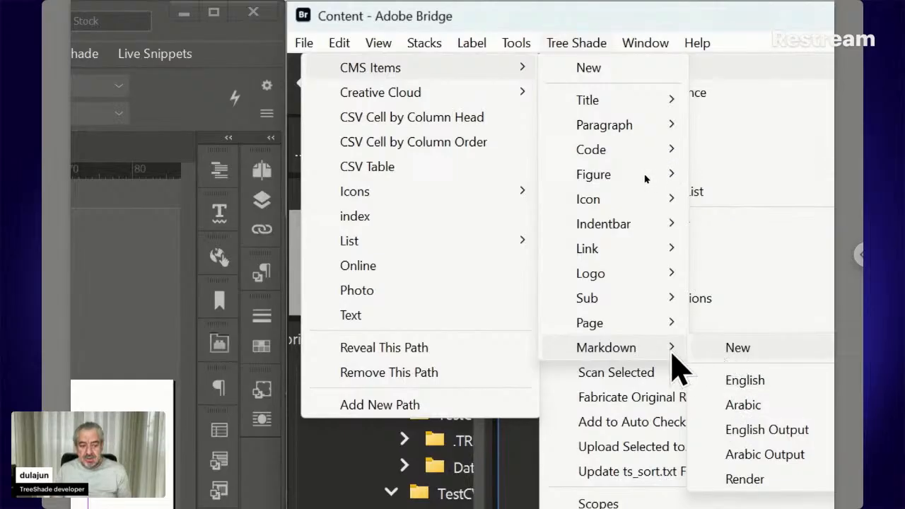
left_click(722, 348)
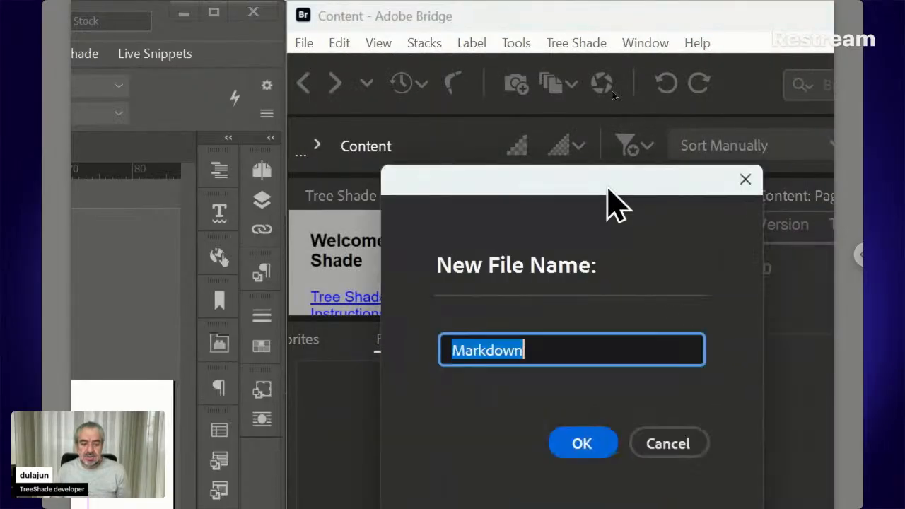
left_click(584, 440)
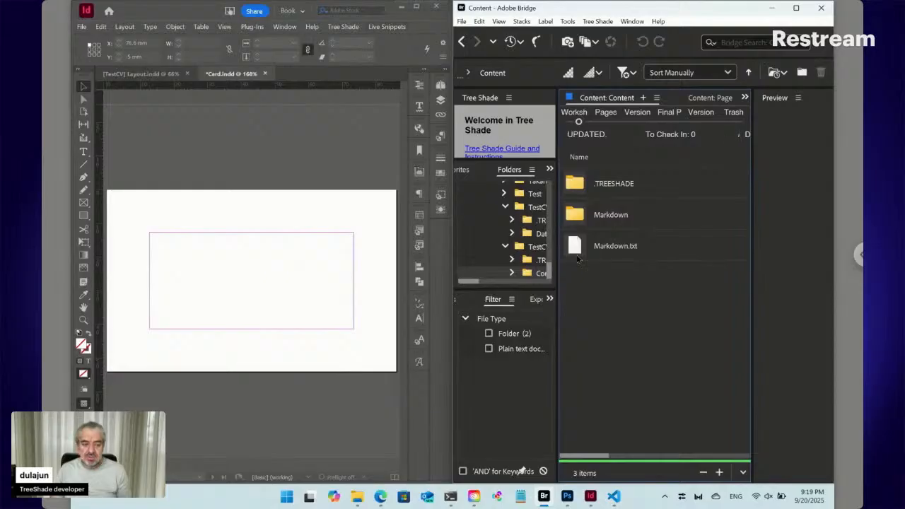
- Open Markdown.txt in Visual Studio Code
left_click(578, 248)
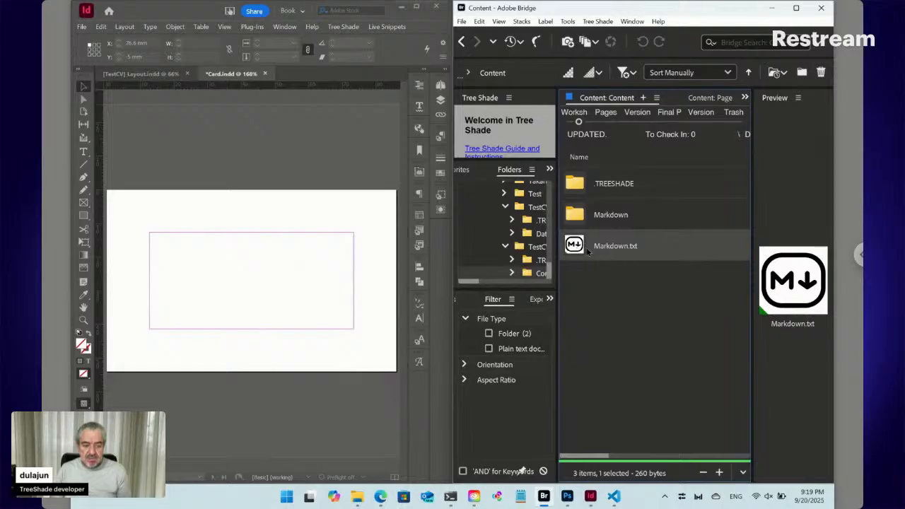
left_click_drag(576, 245, 384, 220)
key("alt+Tab")
key("alt+Tab")
key("alt+Tab")
key("alt+Tab")
key("alt+Tab")
key("alt+Tab")
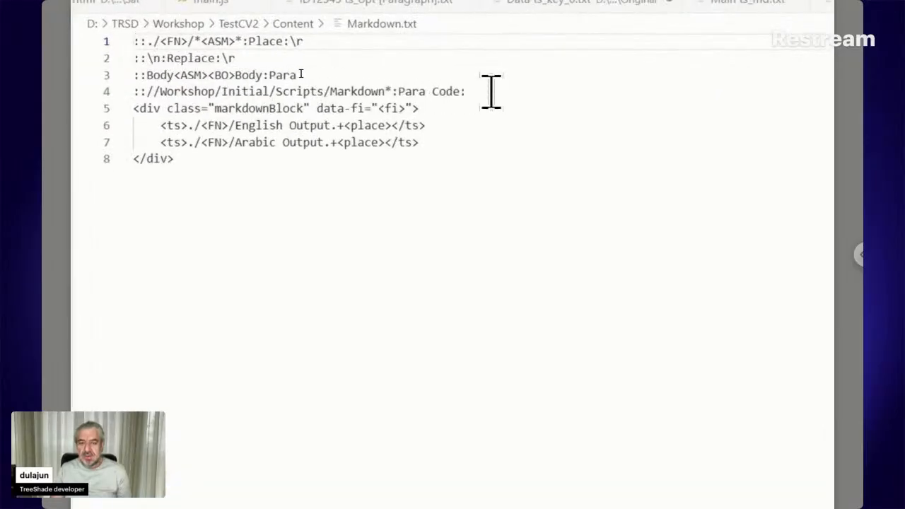
left_click_drag(490, 92, 135, 54)
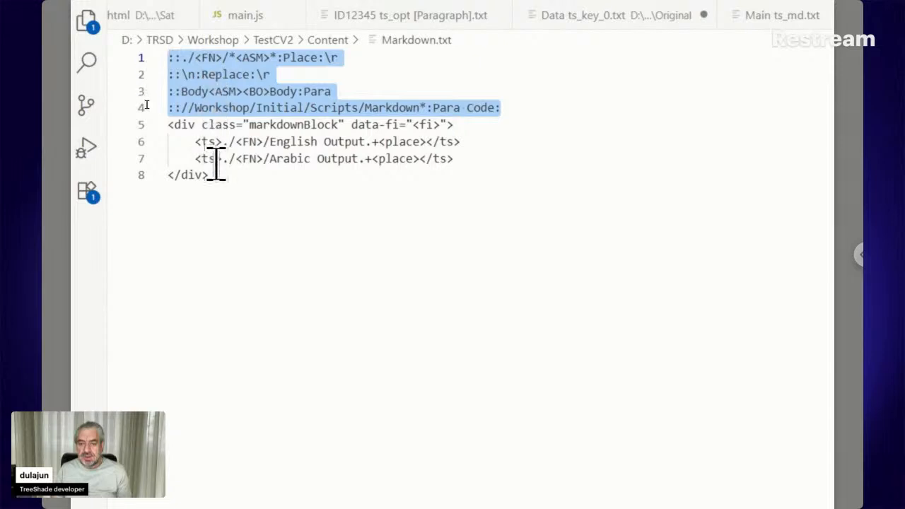
left_click_drag(216, 177, 168, 131)
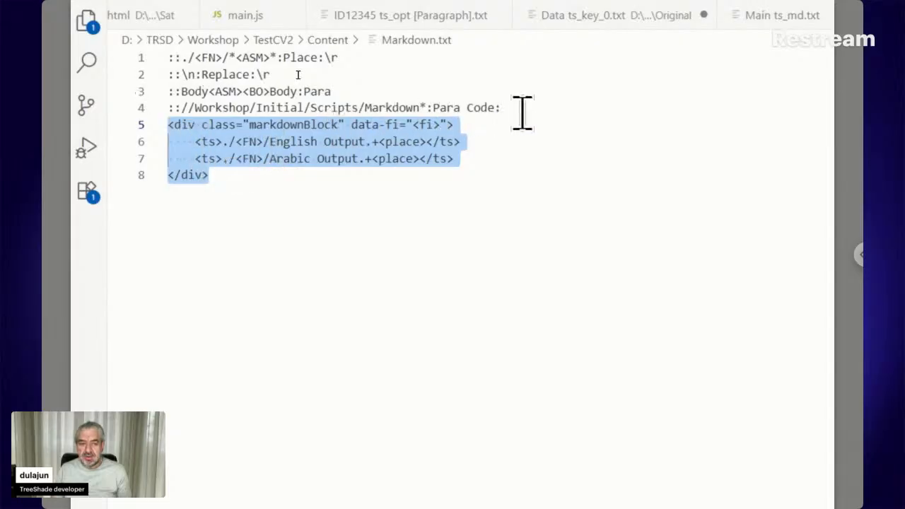
left_click_drag(519, 111, 168, 66)
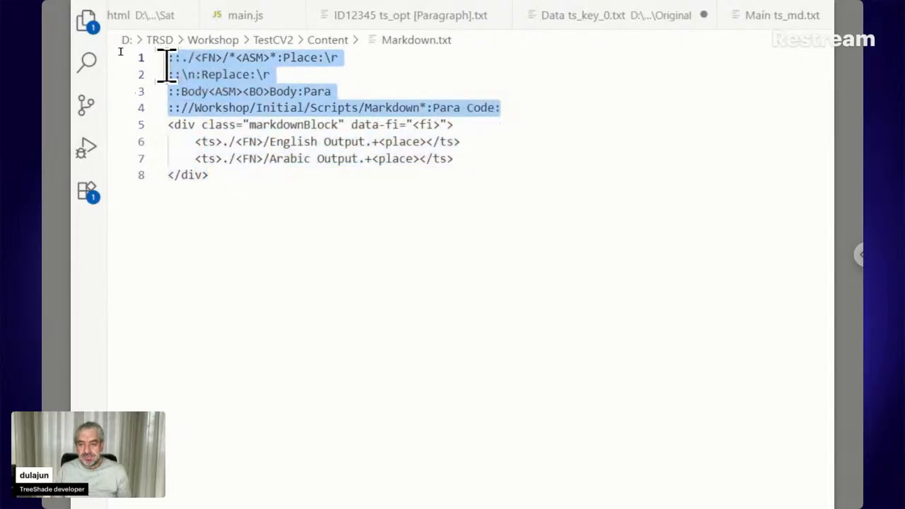
left_click(353, 62)
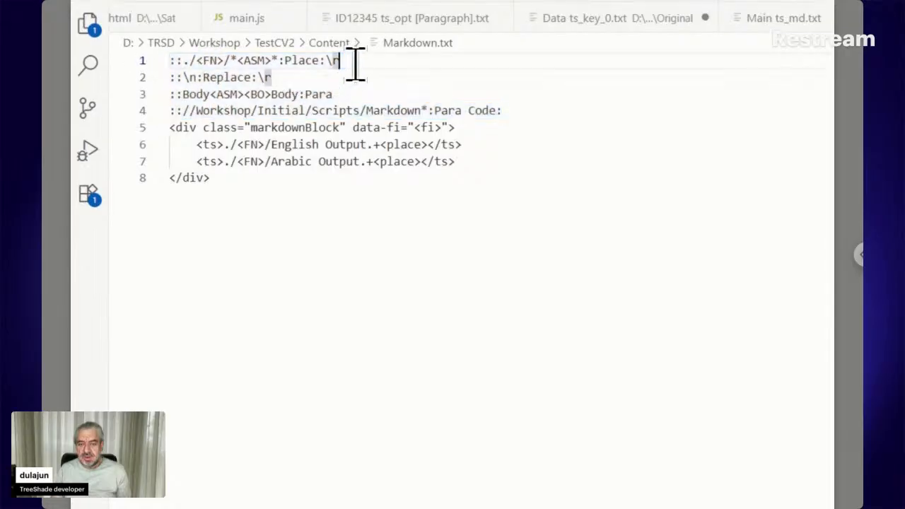
left_click_drag(354, 62, 148, 62)
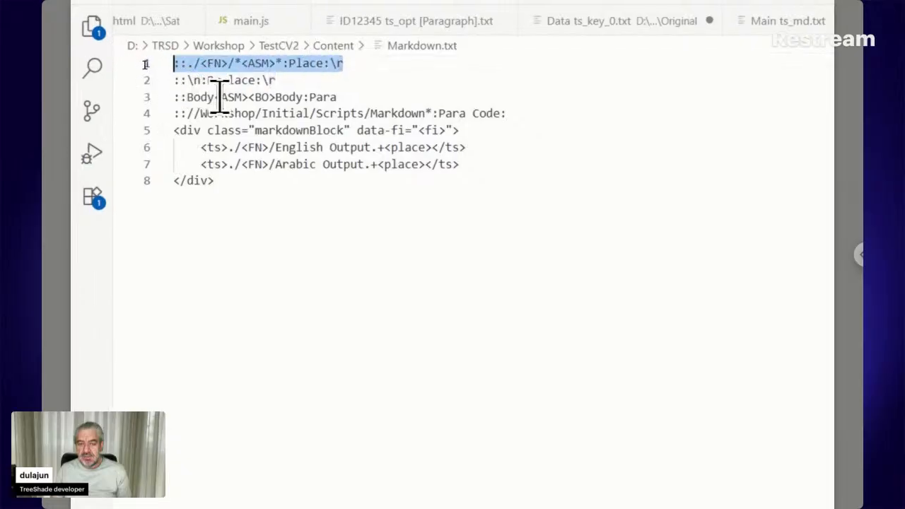
left_click(228, 64)
left_click(202, 64, "shift")
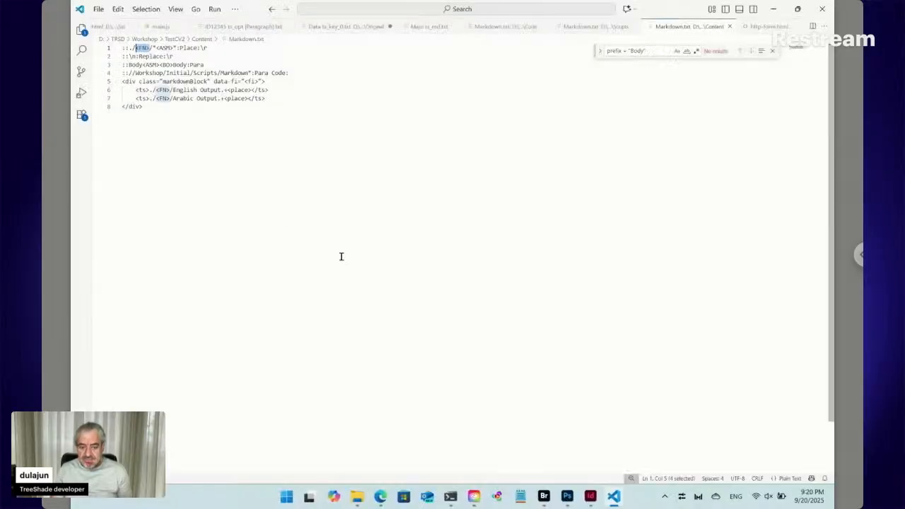
- Select the <ASM> placeholder on line 1 of Markdown.txt, then bring the InDesign Card document forward
left_click(544, 496)
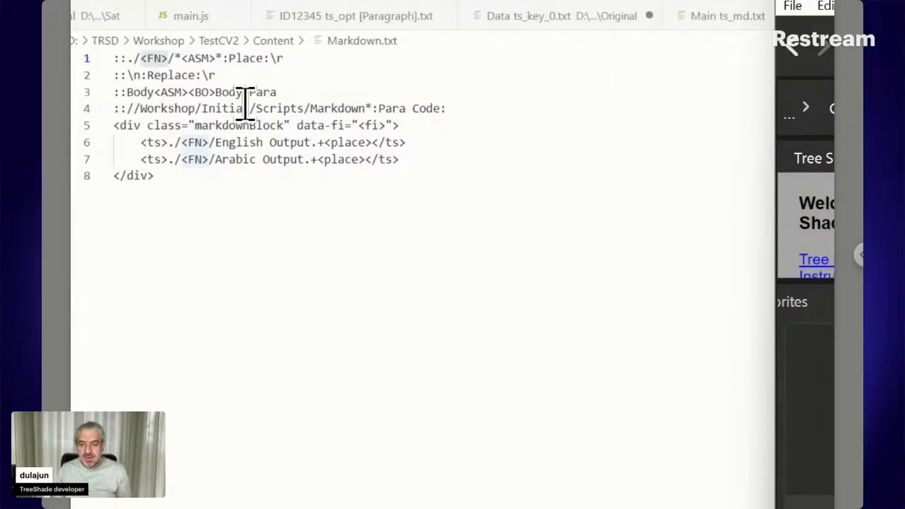
left_click(217, 61)
left_click_drag(217, 62, 181, 62)
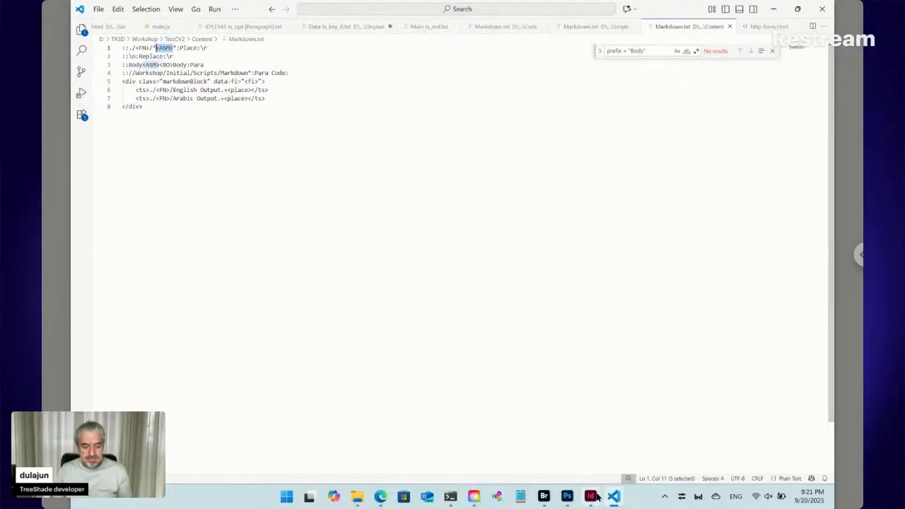
left_click(591, 498)
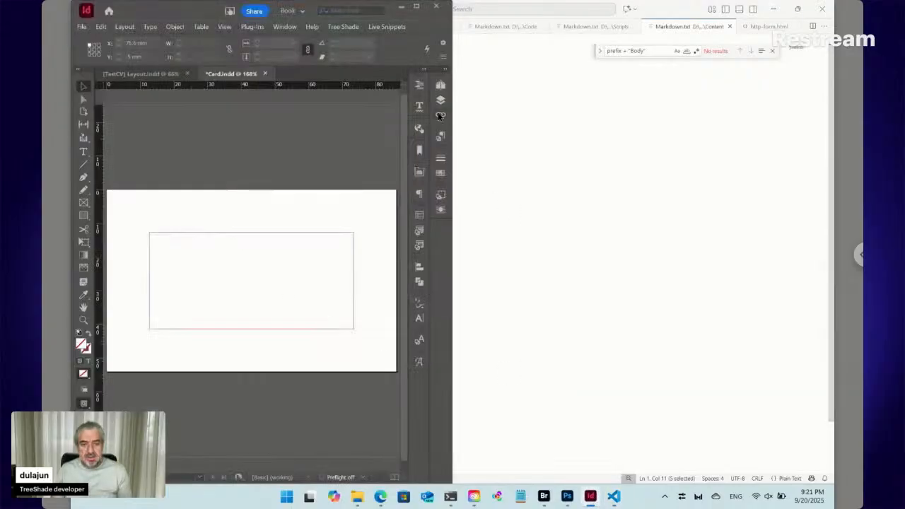
- Set page 1's section marker to _en in Numbering & Section Options, after briefly trying _ar
left_click(442, 85)
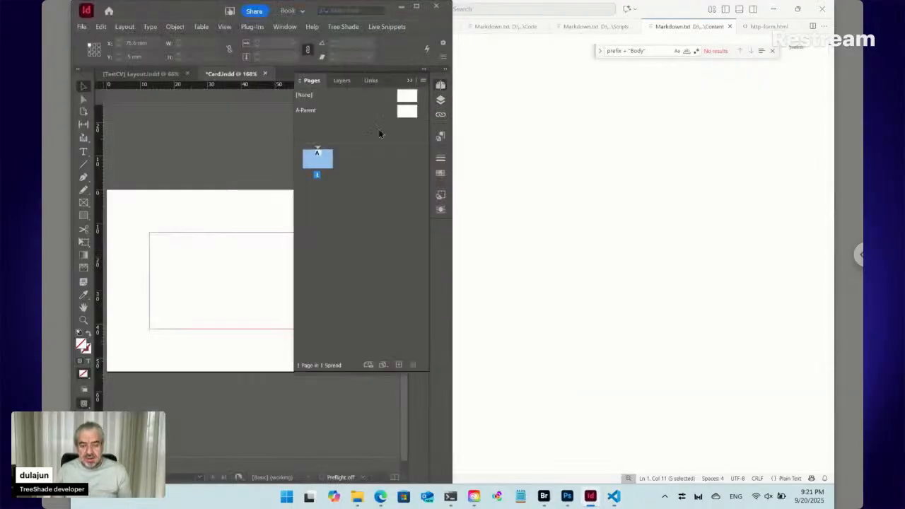
right_click(317, 160)
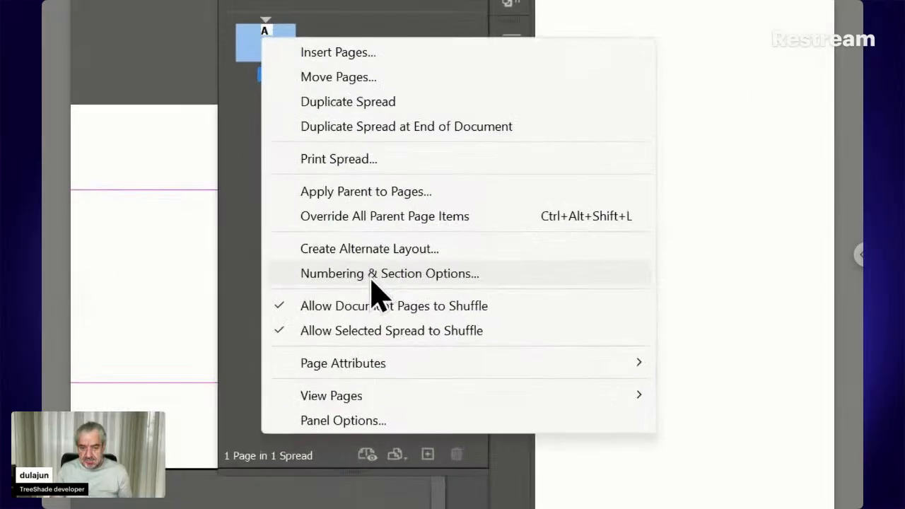
left_click(370, 274)
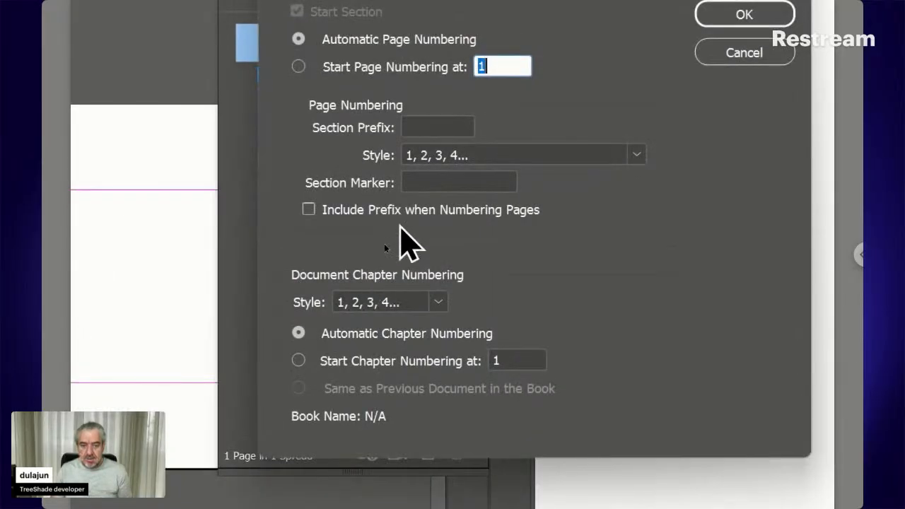
left_click(409, 182)
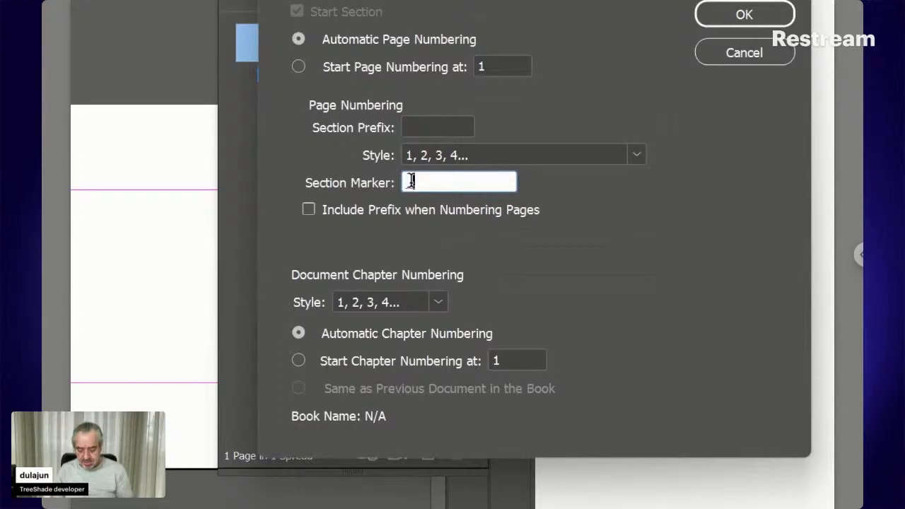
type("_en")
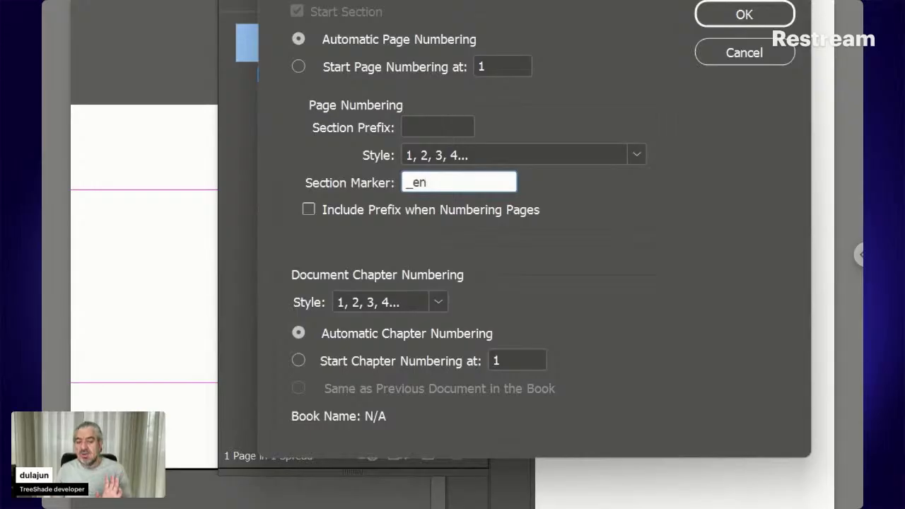
key("BackSpace")
key("BackSpace")
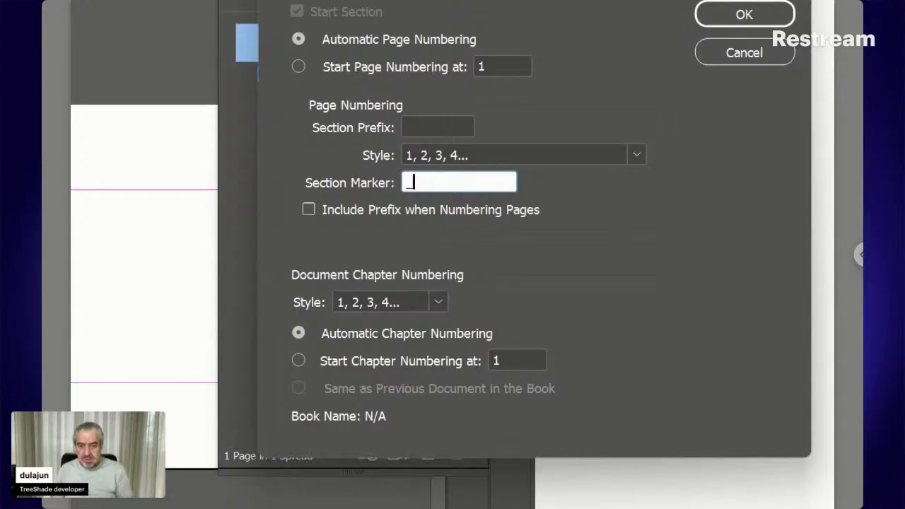
type("ar")
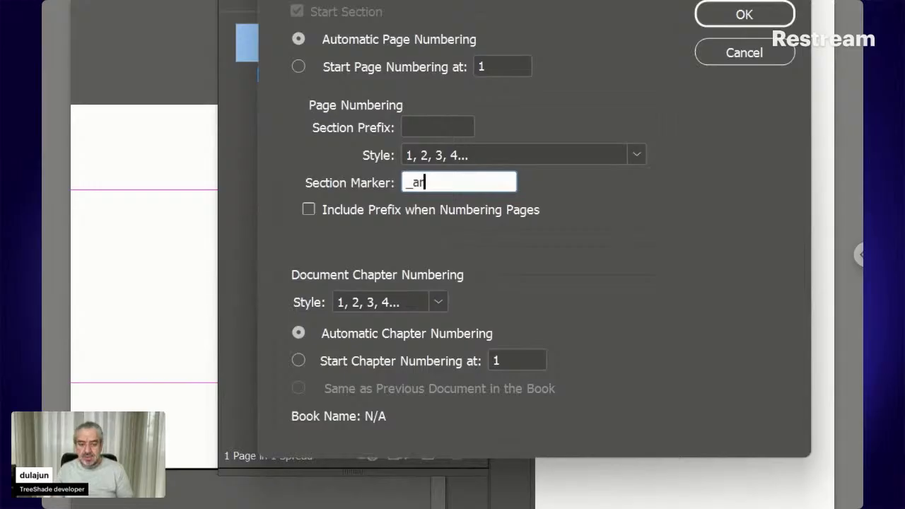
key("BackSpace")
key("BackSpace")
type("en")
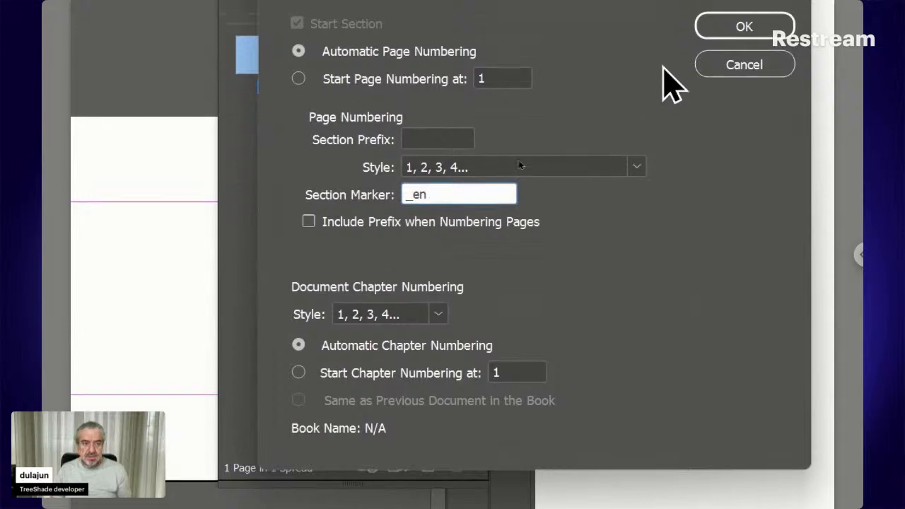
left_click(725, 30)
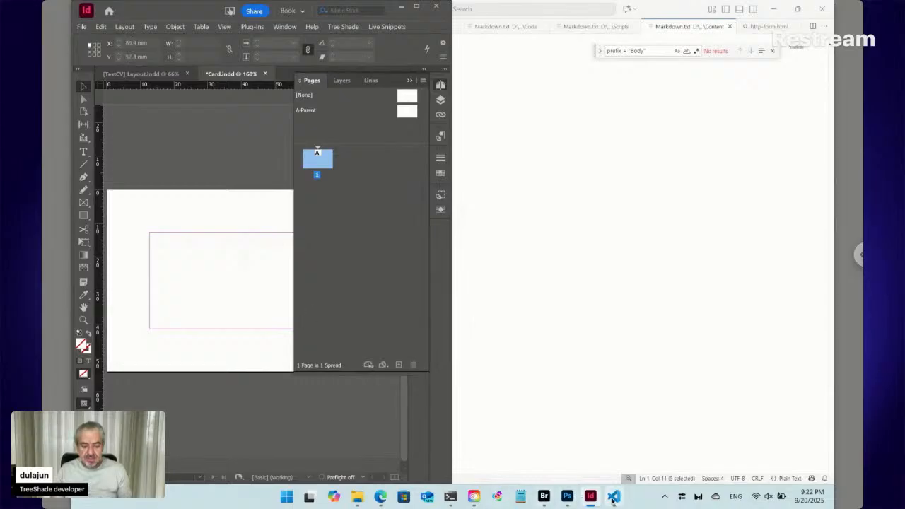
left_click(615, 498)
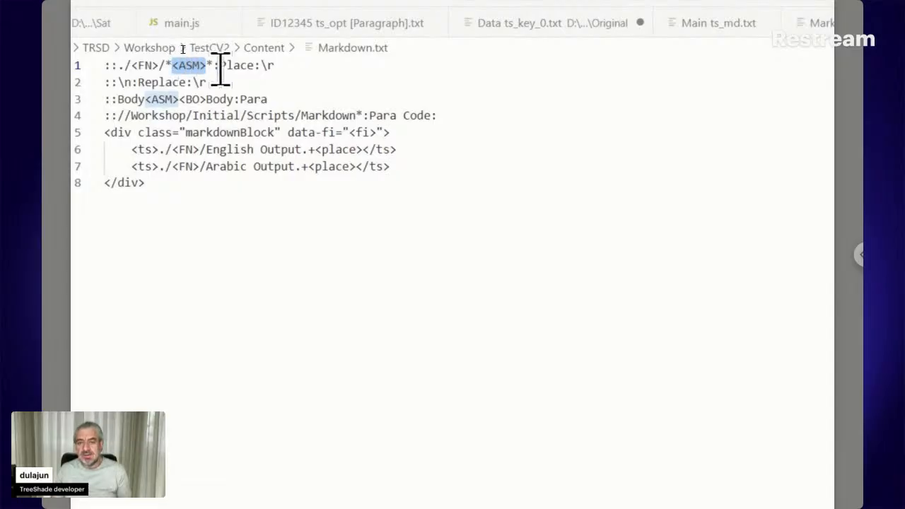
left_click_drag(254, 65, 220, 65)
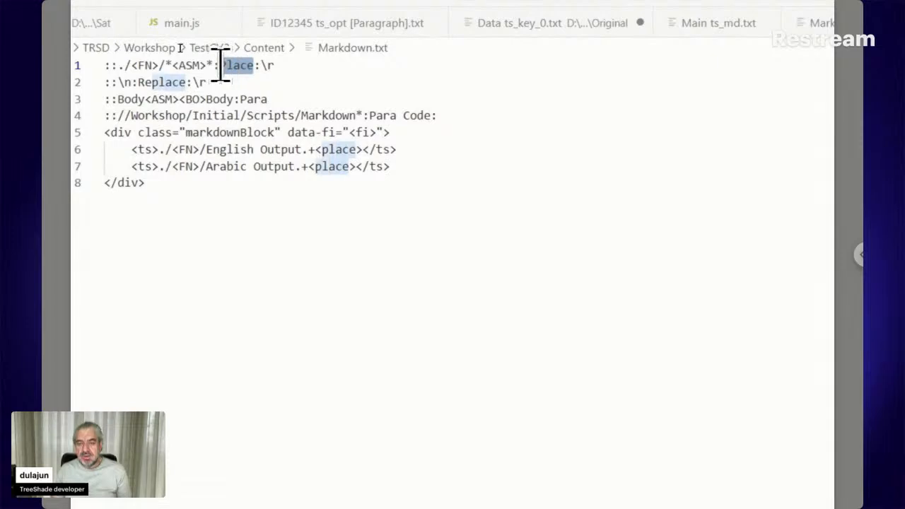
left_click_drag(283, 66, 263, 65)
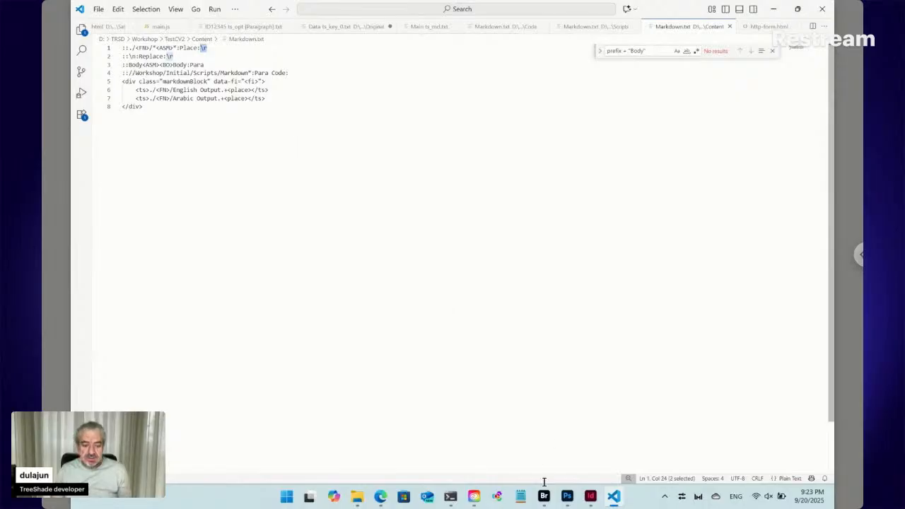
left_click(591, 497)
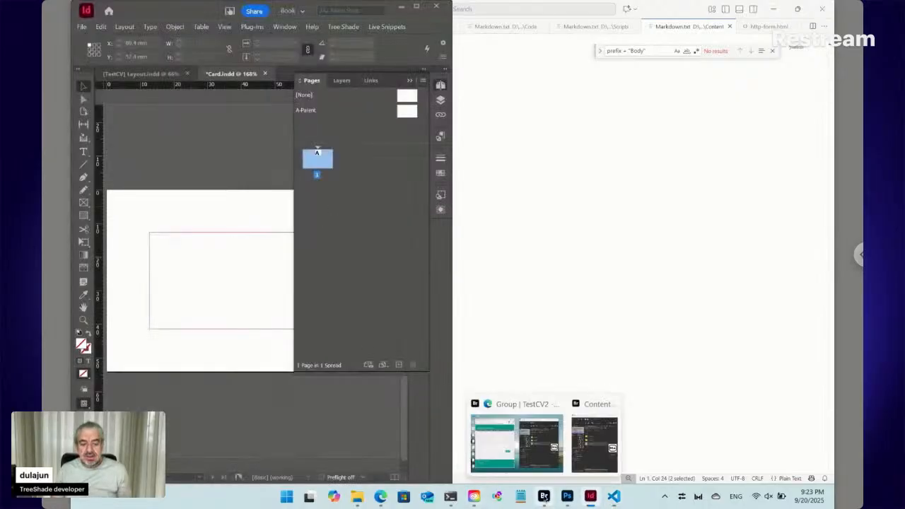
left_click(544, 497)
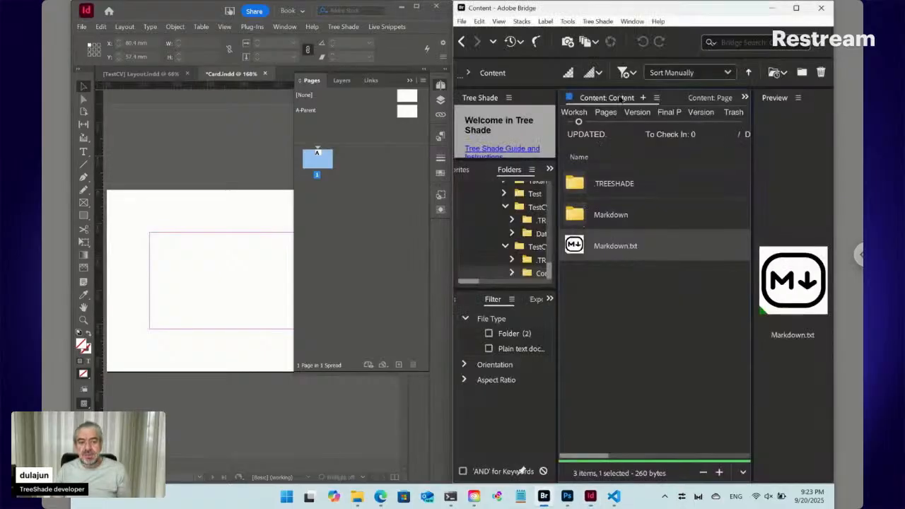
- Run Tree Shade > New > CMS Items > Markdown > New on Content, then collapse InDesign's Pages panel
left_click(602, 22)
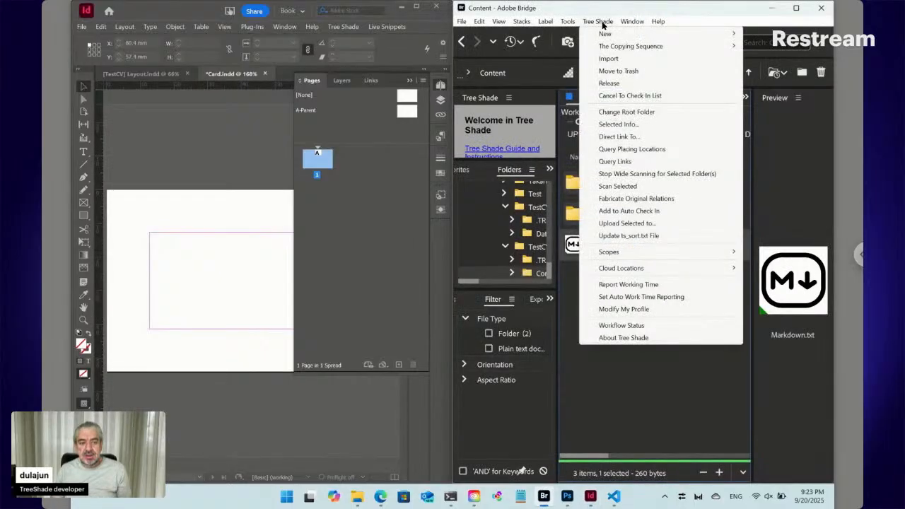
mouse_move(602, 36)
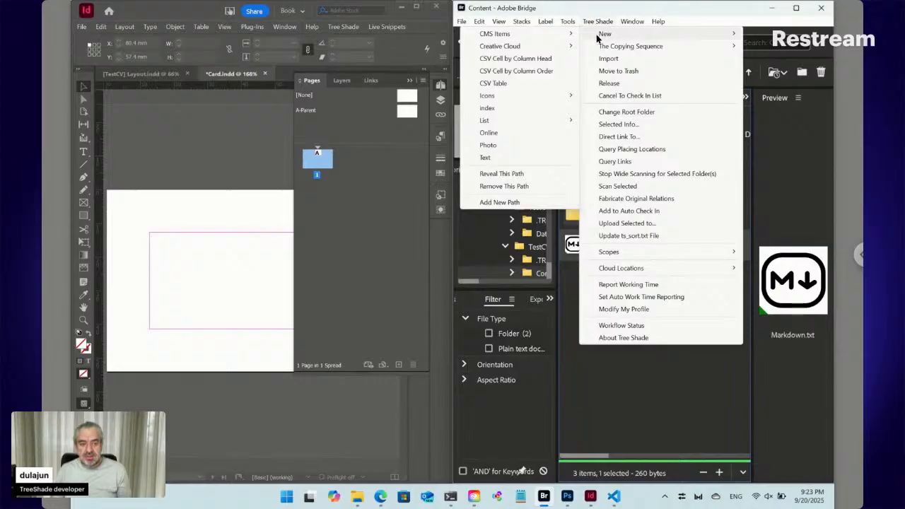
mouse_move(495, 33)
mouse_move(612, 173)
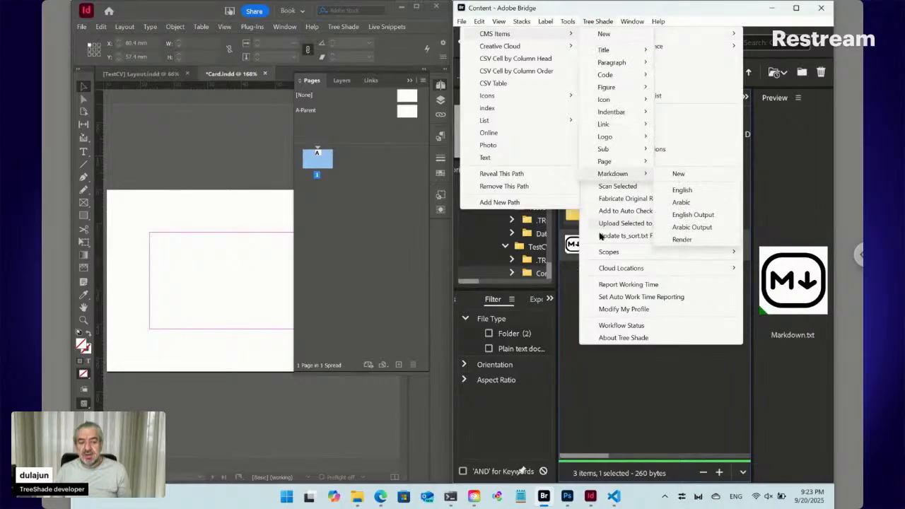
left_click(579, 276)
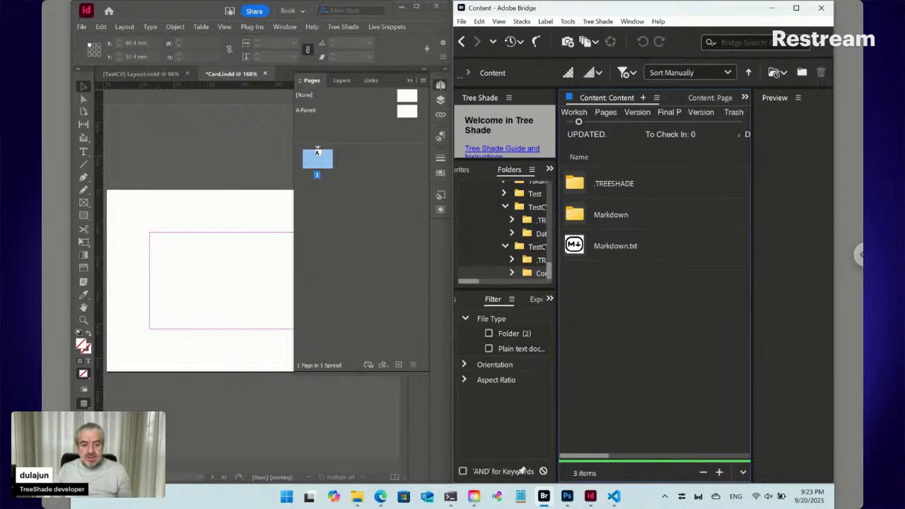
left_click(440, 86)
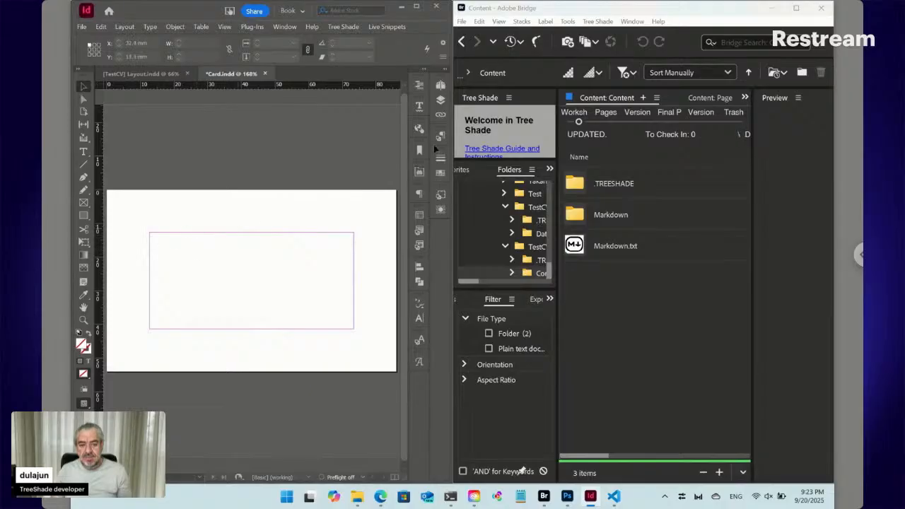
- Confirm the card page's section marker still reads _en, then open Bridge's Markdown folder
left_click(439, 85)
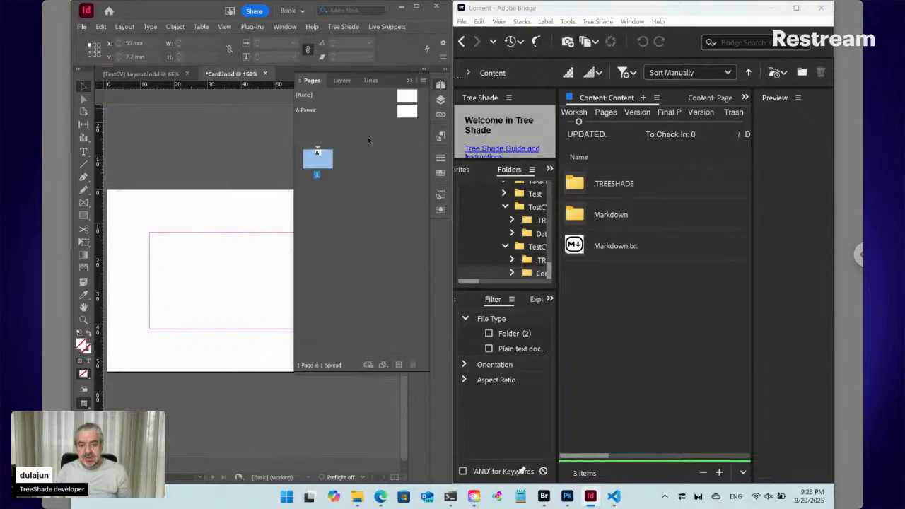
right_click(318, 162)
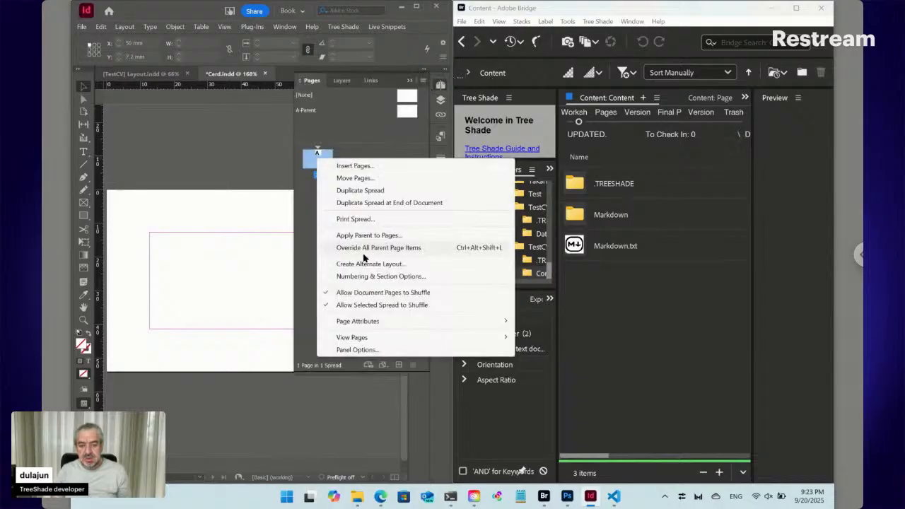
left_click(362, 275)
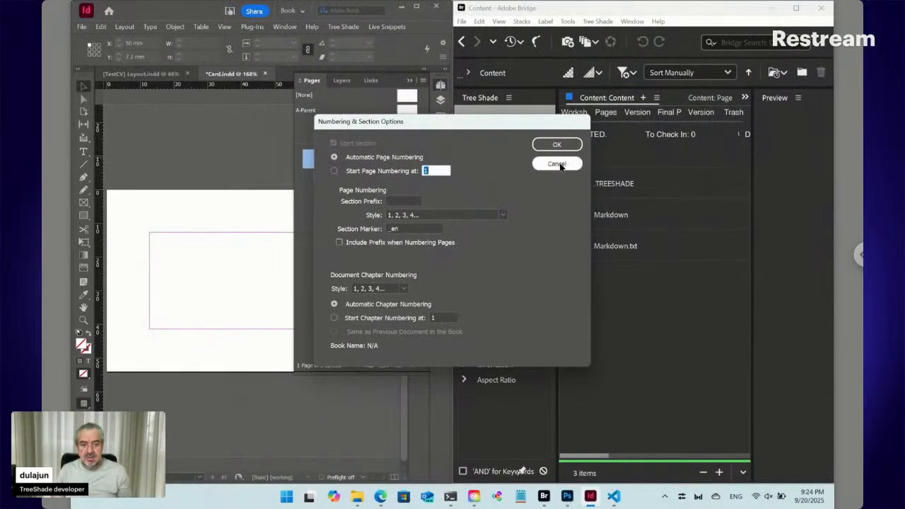
left_click(729, 96)
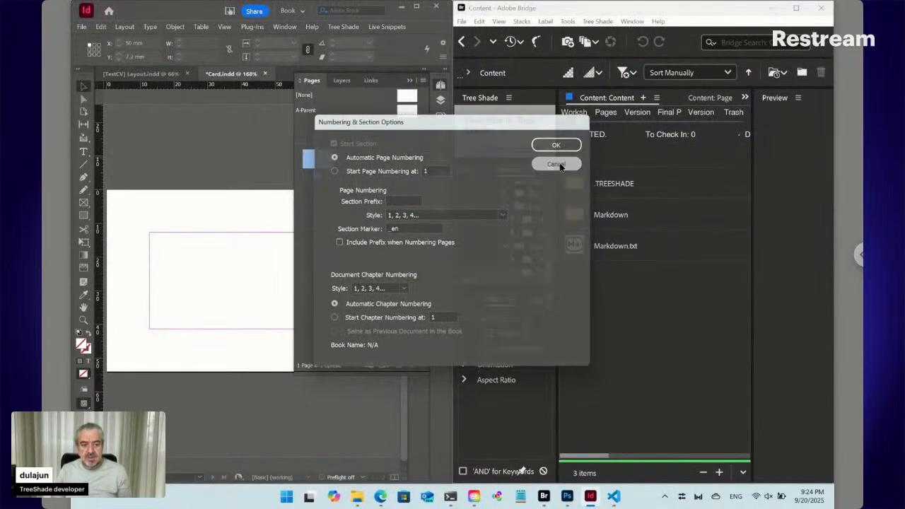
double_click(585, 216)
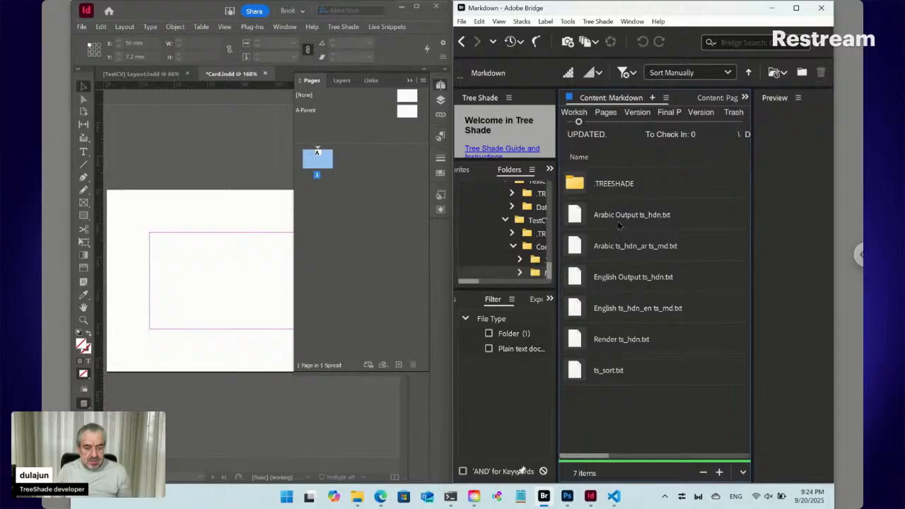
left_click(618, 225)
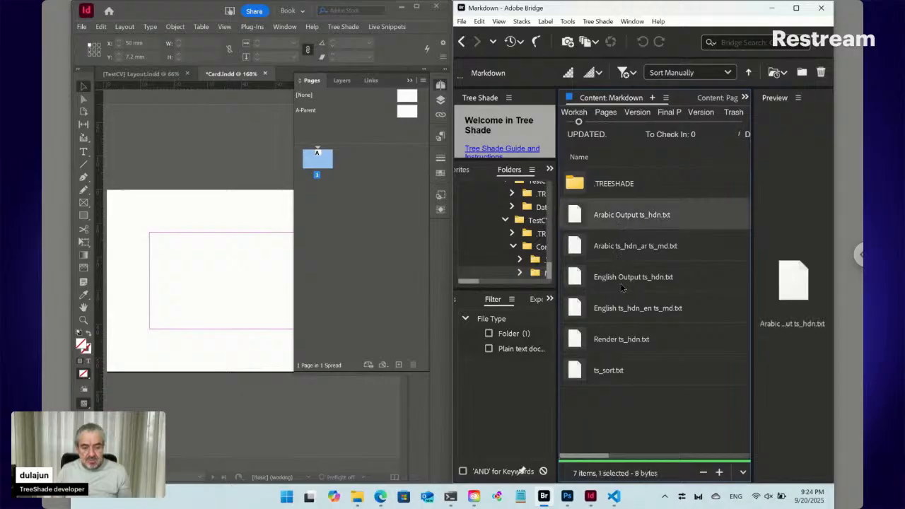
left_click(614, 342)
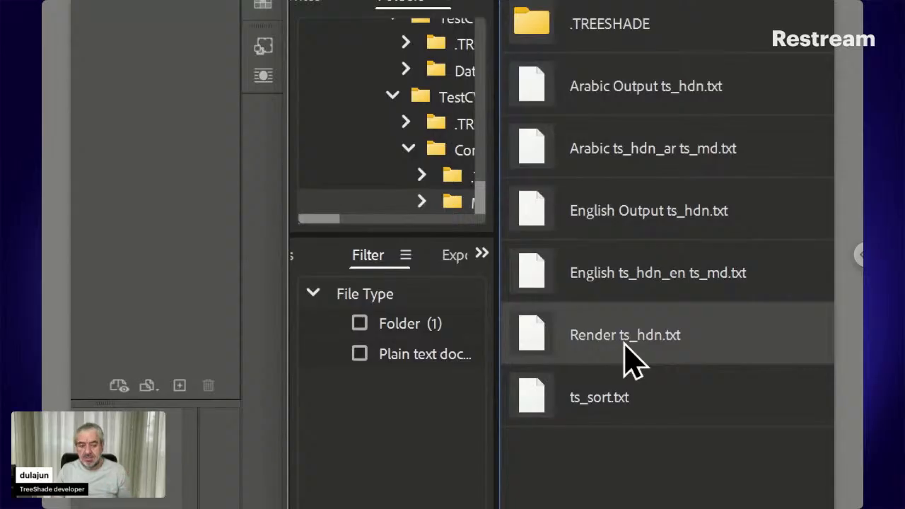
left_click(608, 277)
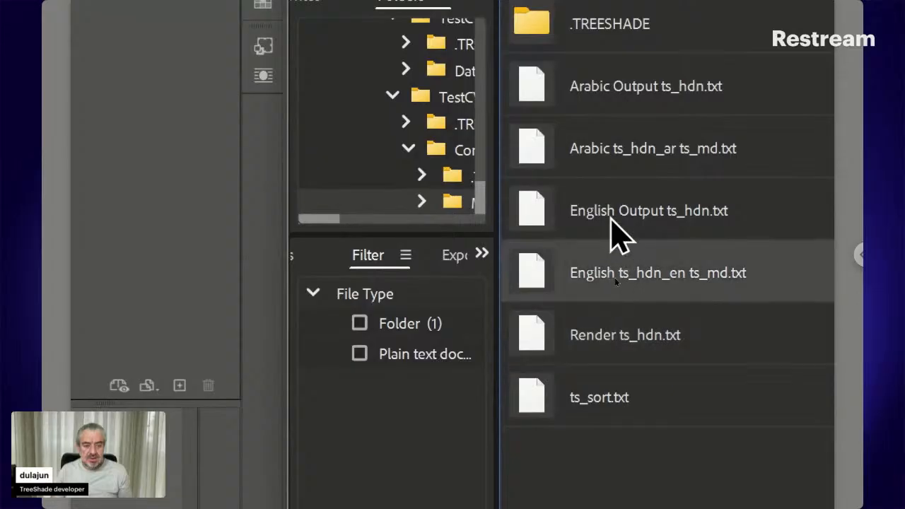
left_click(616, 225, "shift")
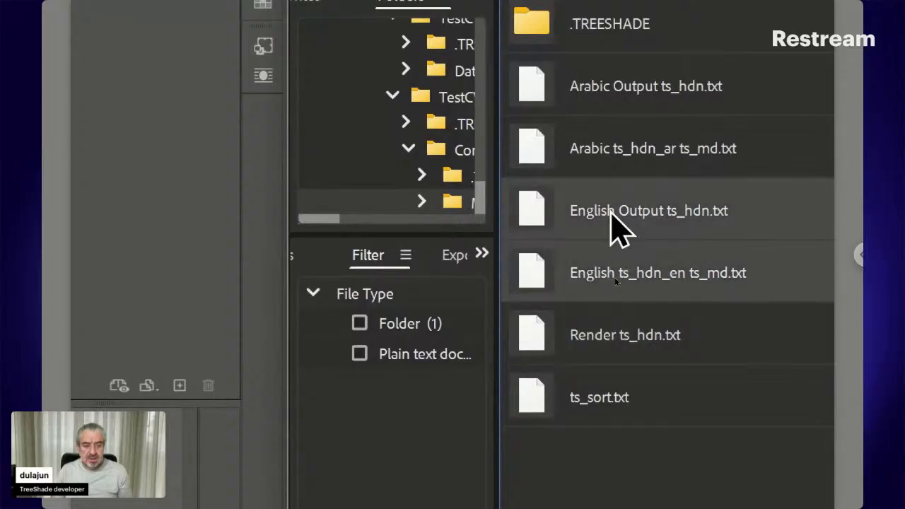
left_click(633, 96)
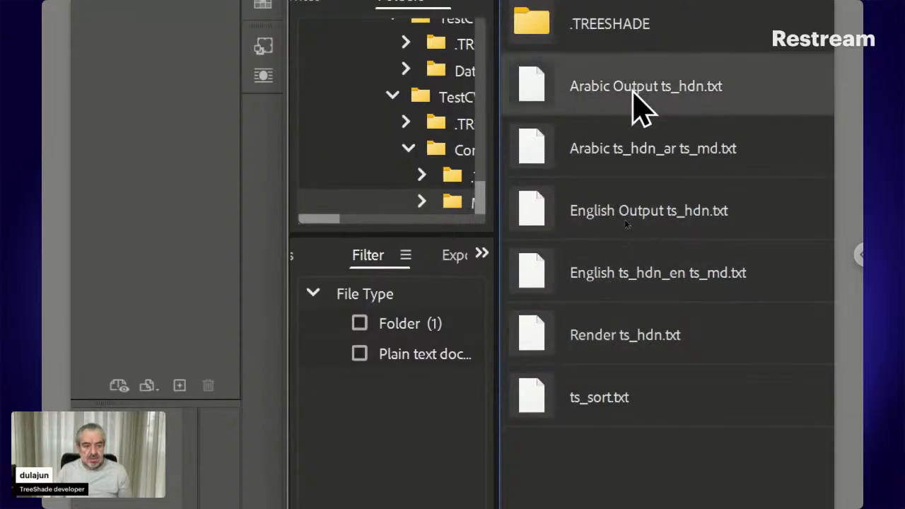
left_click(634, 205, "ctrl")
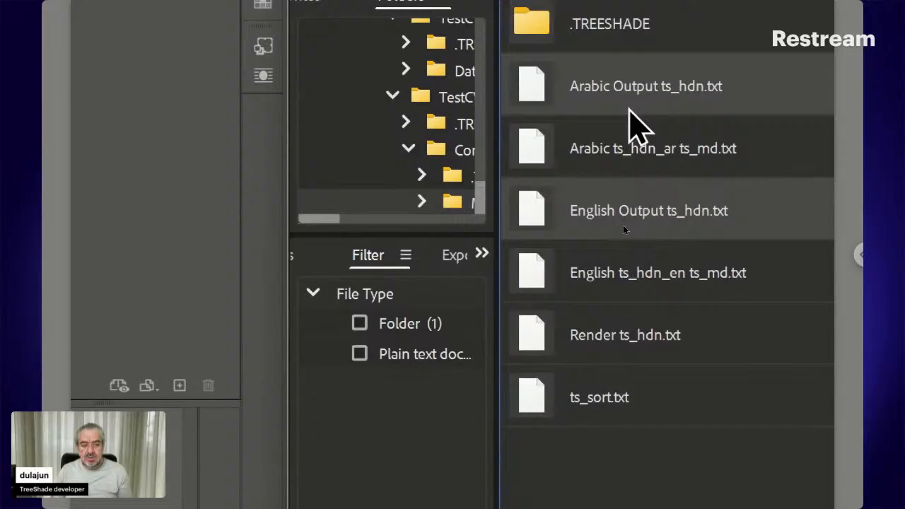
left_click(625, 167)
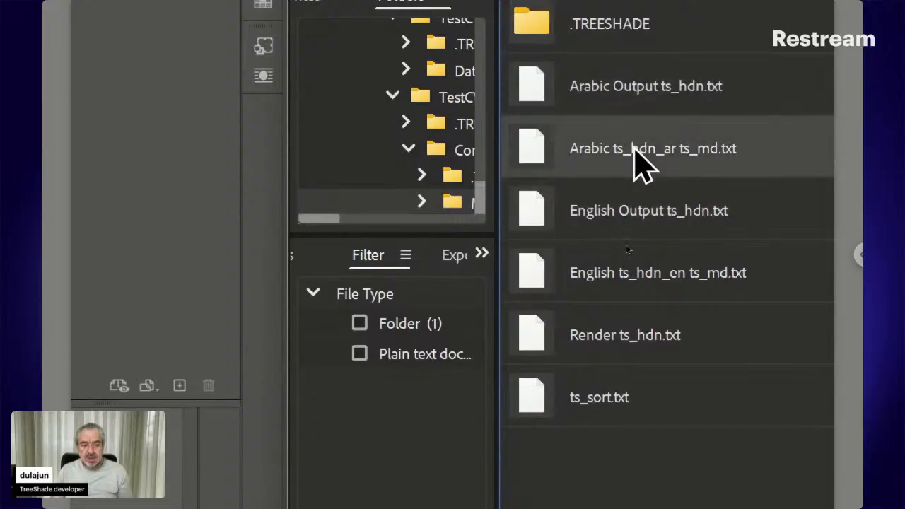
left_click(622, 276, "super")
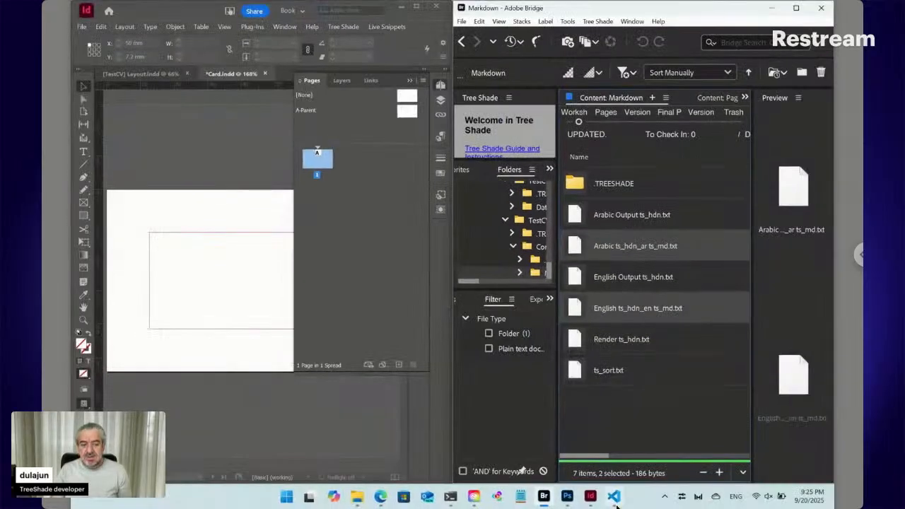
- Select the *<ASM>* pattern on line 1 of Markdown.txt, then bring Bridge back beside VS Code
left_click(614, 497)
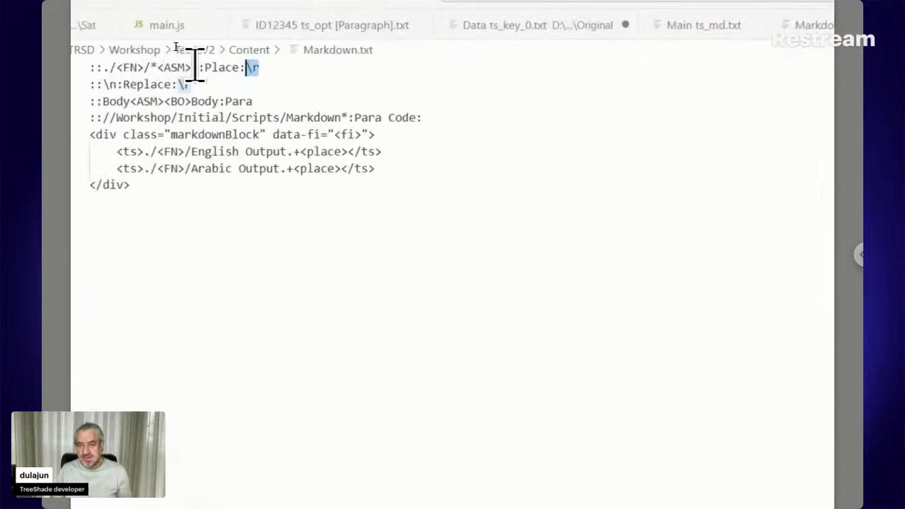
left_click_drag(200, 69, 151, 68)
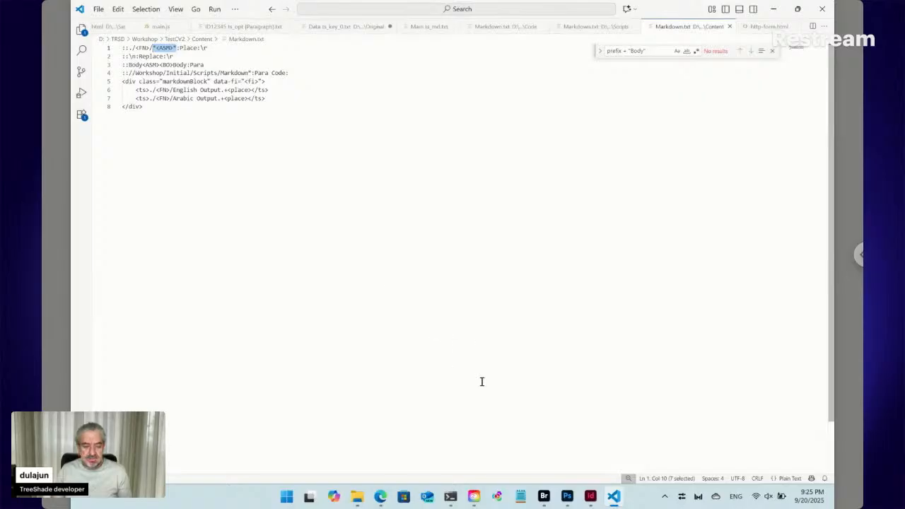
left_click(544, 497)
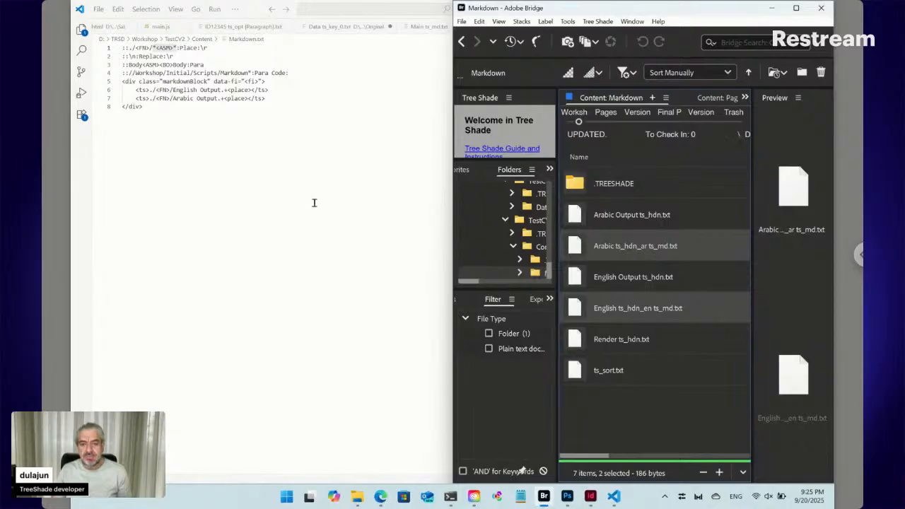
- In InDesign's card document, set the margins to 8 mm on every side
left_click(589, 496)
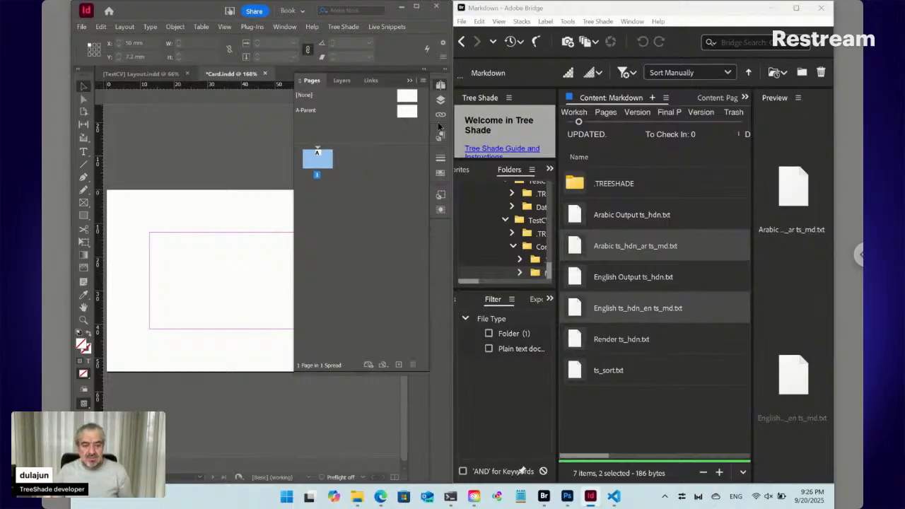
left_click(440, 87)
key("t")
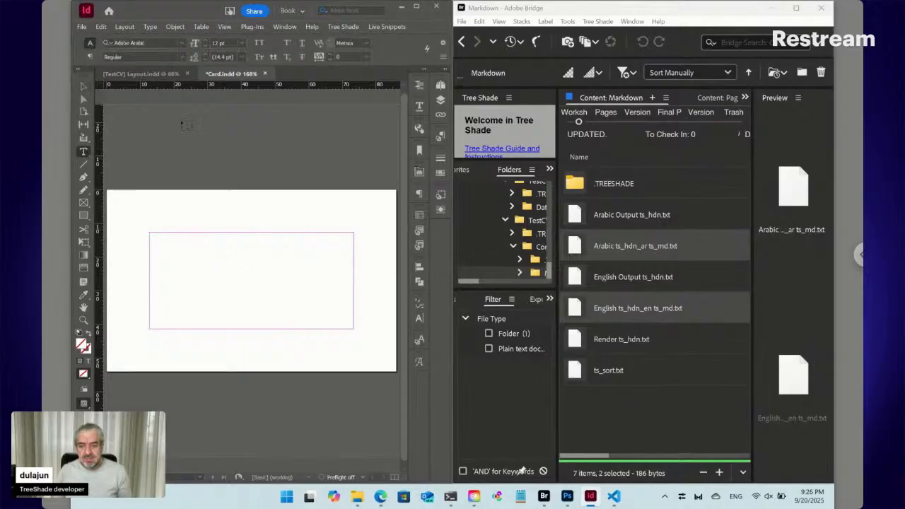
left_click(126, 27)
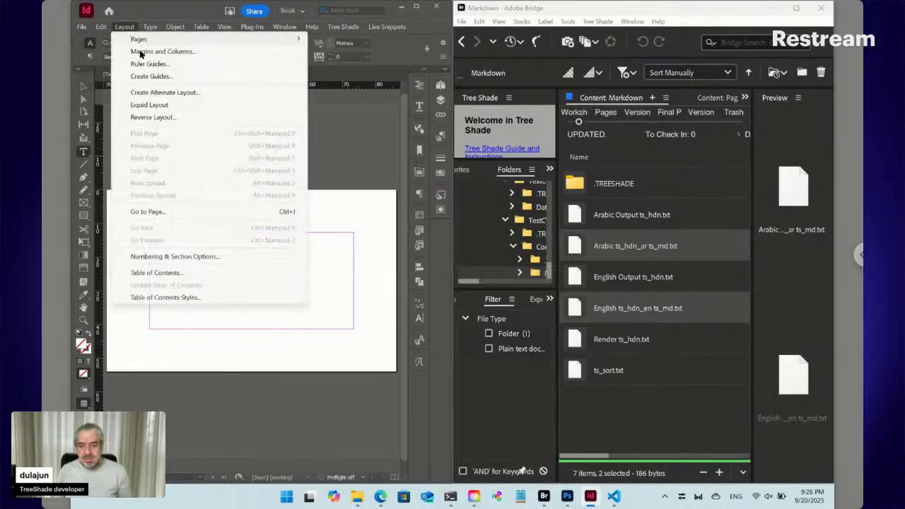
left_click(132, 54)
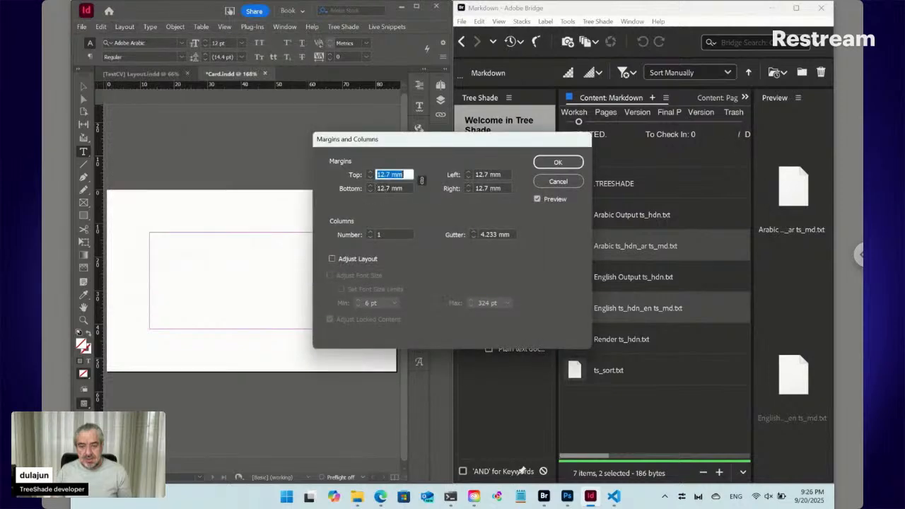
type("10")
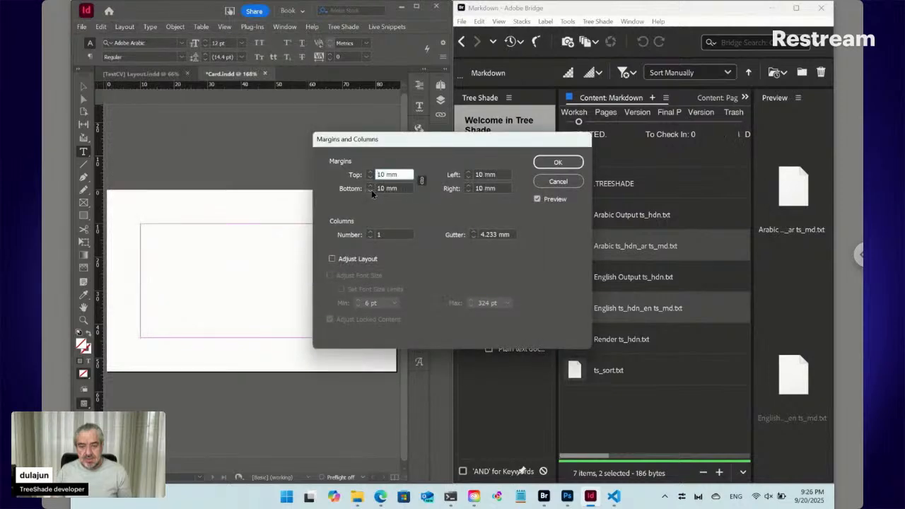
key("Down")
key("Down")
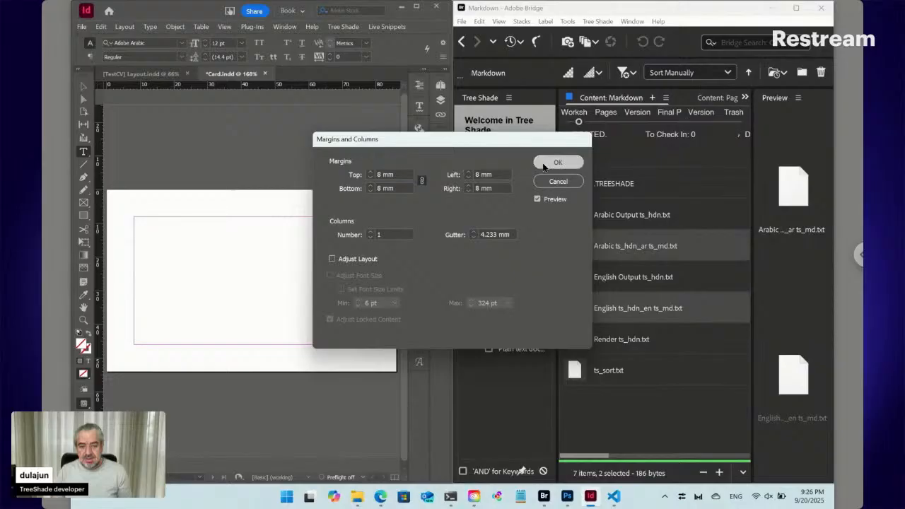
left_click(558, 162)
- Resize the card page to 100 × 100 mm in Document Setup
key("ctrl+alt+p")
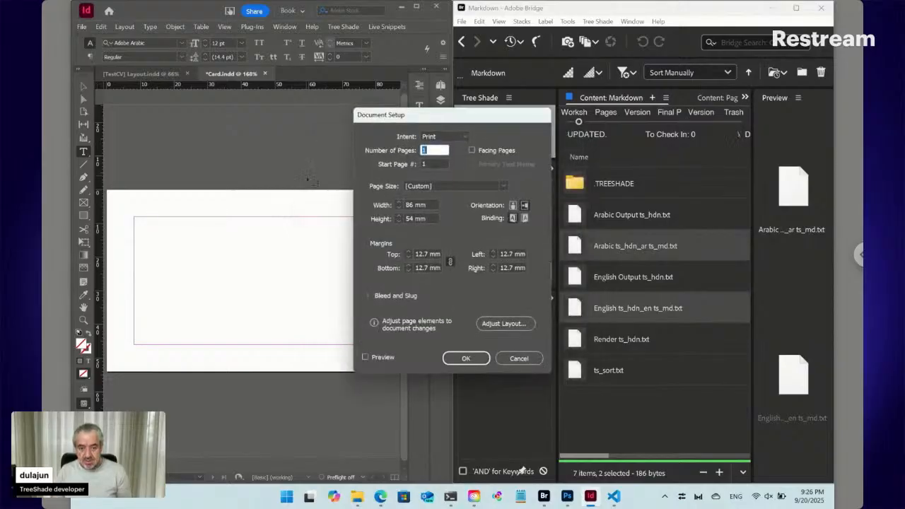
left_click(399, 202, "shift")
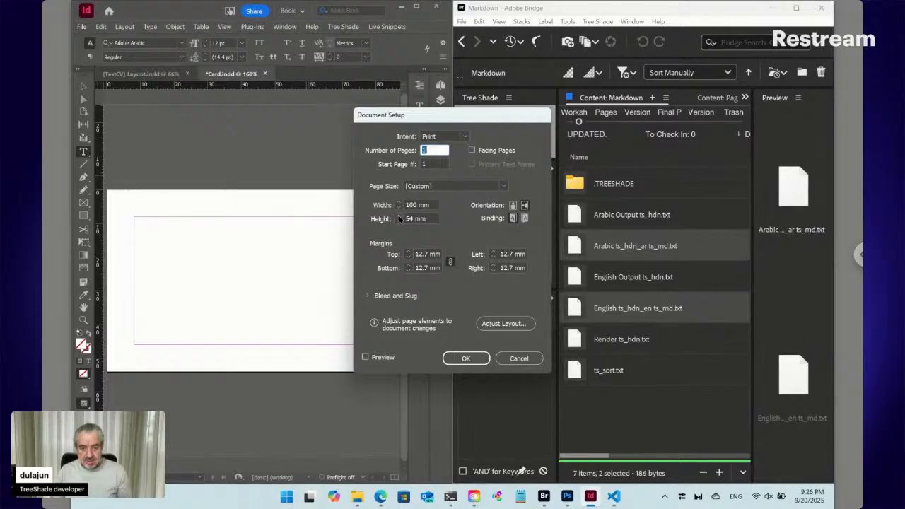
left_click(398, 217, "shift")
left_click(466, 358)
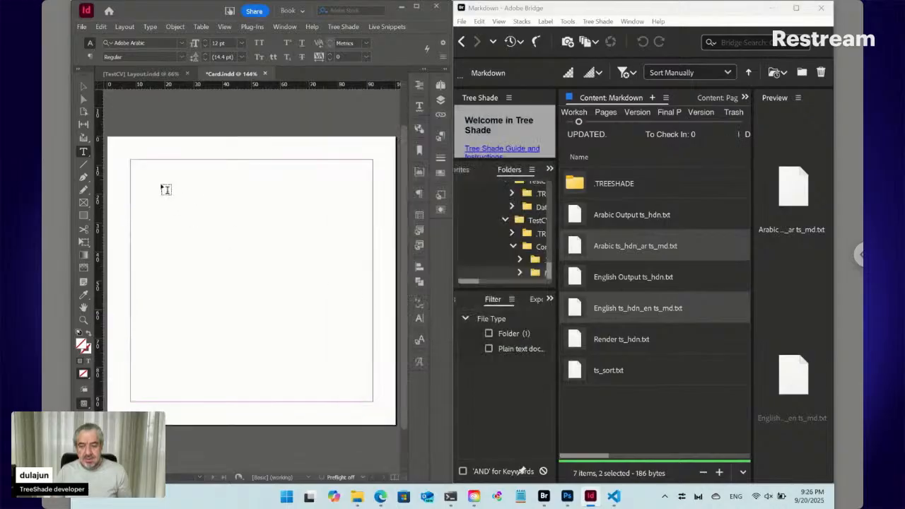
- Draw a text frame from the page's top-left margin, then return Bridge to the Content folder
left_click_drag(138, 164, 369, 398)
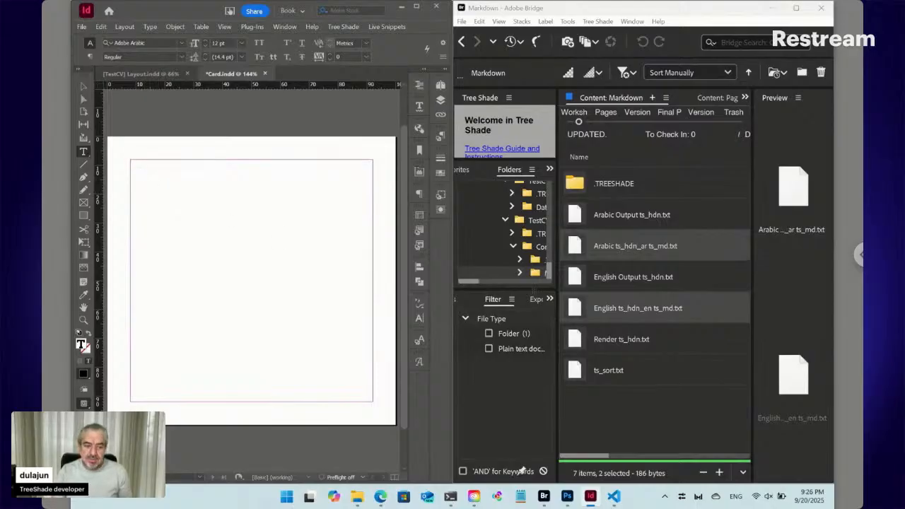
left_click(578, 312)
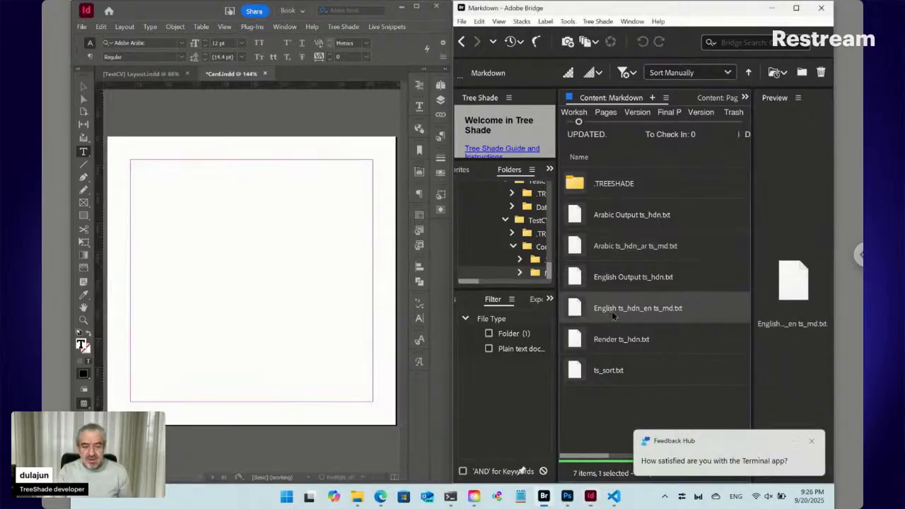
left_click(469, 44)
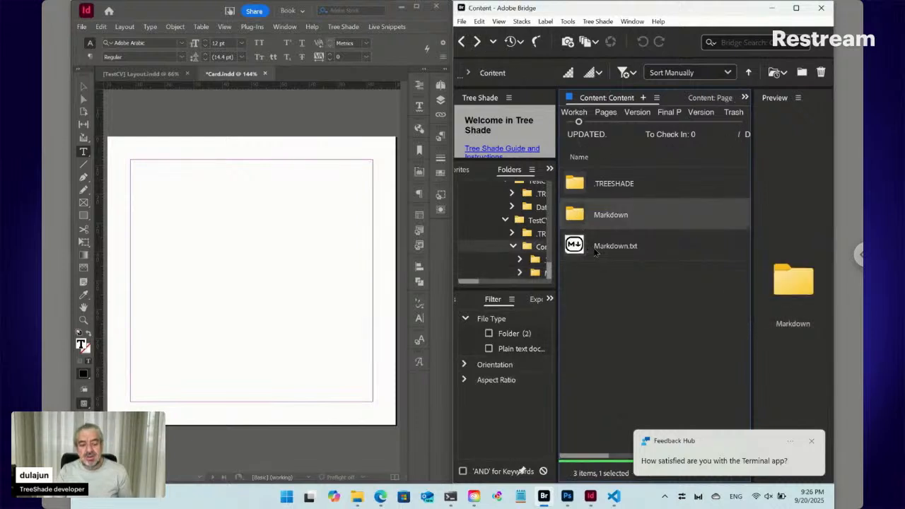
- Place Markdown.txt from Bridge's Content folder into the InDesign card via Place > In InDesign
left_click(601, 253)
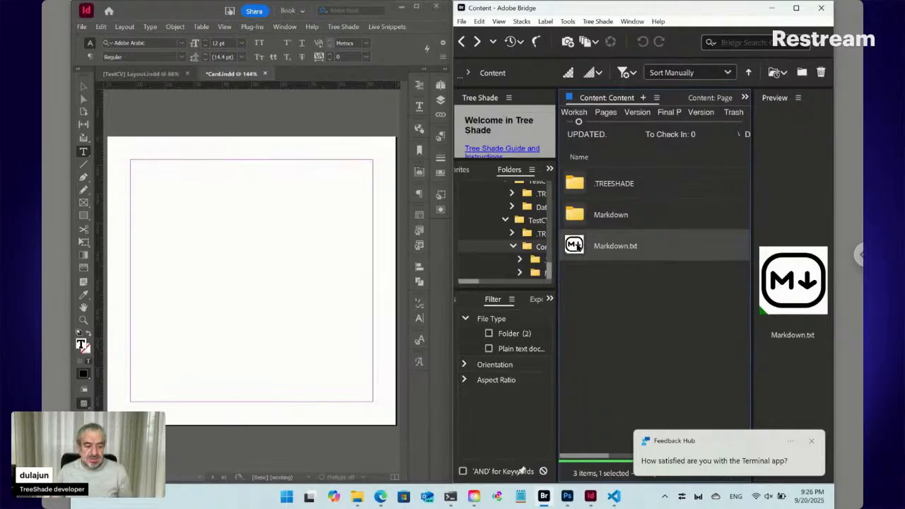
left_click(812, 440)
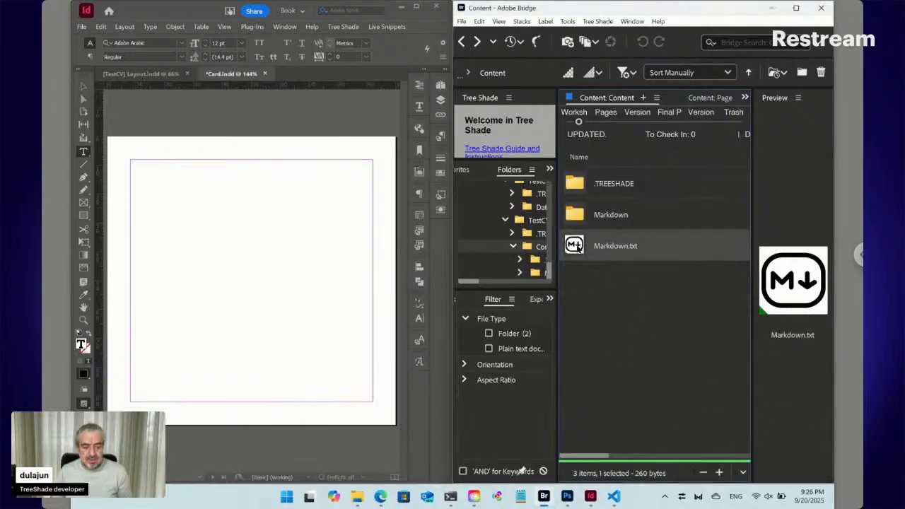
right_click(577, 248)
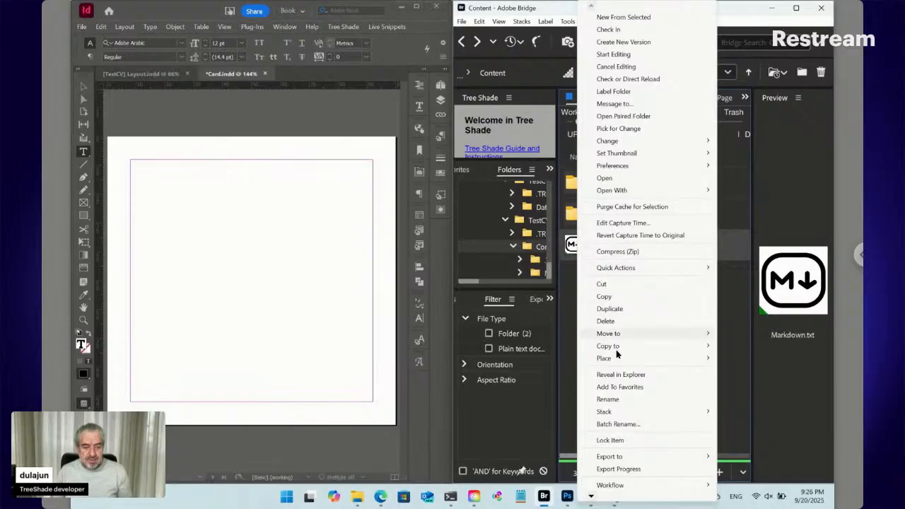
mouse_move(617, 362)
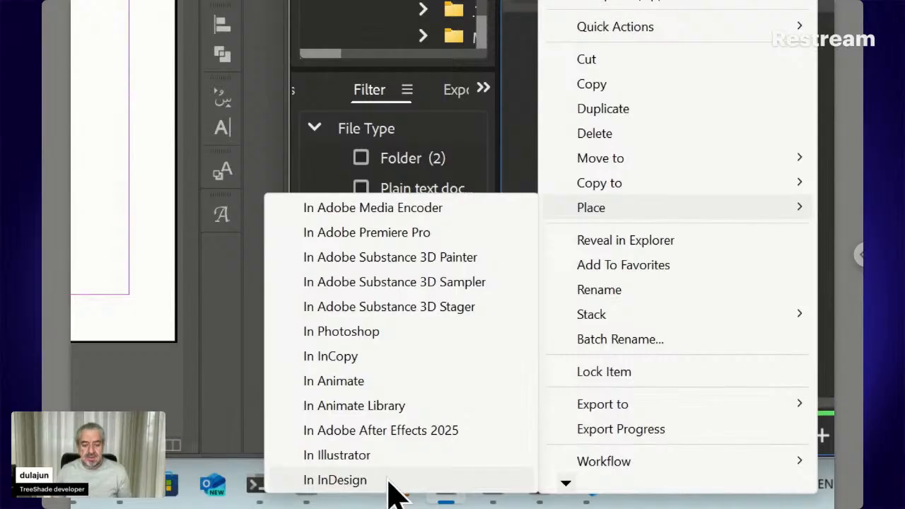
left_click(388, 478)
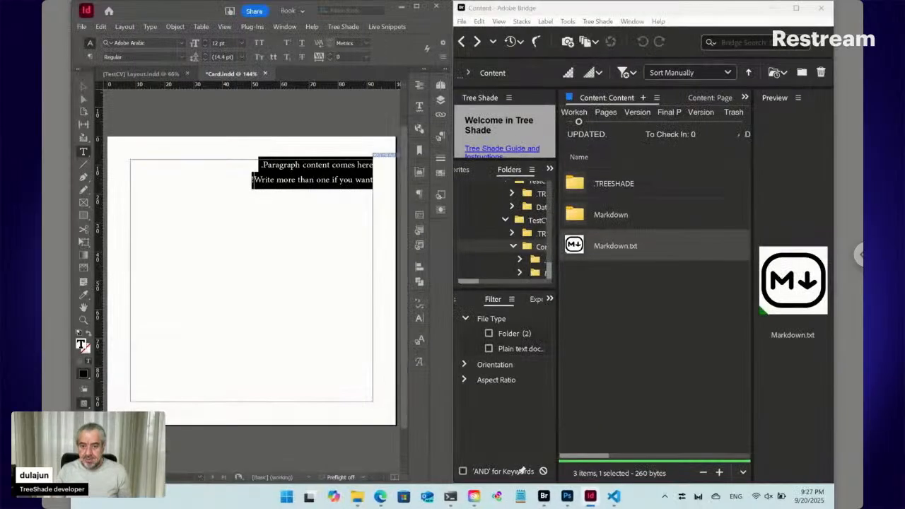
- Deselect the placed paragraphs and briefly check the Paragraph Styles list
left_click(313, 167)
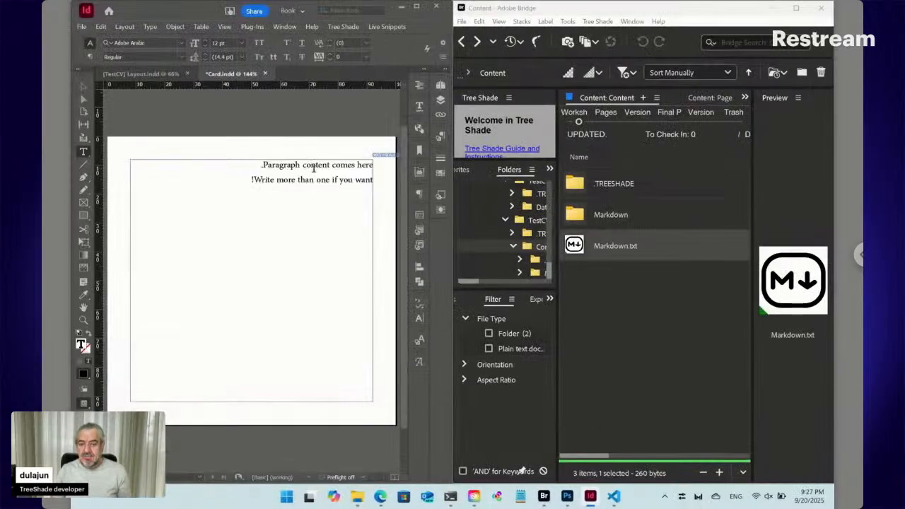
left_click(441, 134)
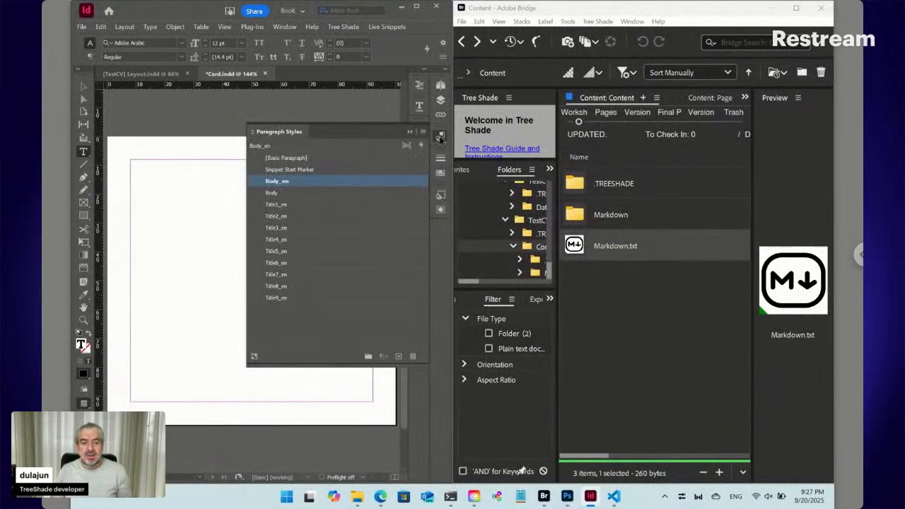
left_click(441, 136)
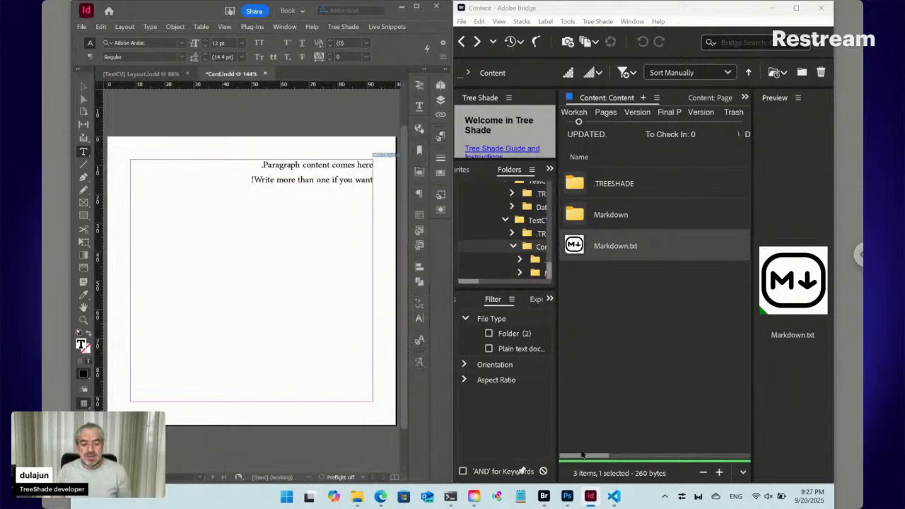
- Bring the Auto Design Templates page in Edge forward and reload it
mouse_move(386, 496)
left_click(445, 446)
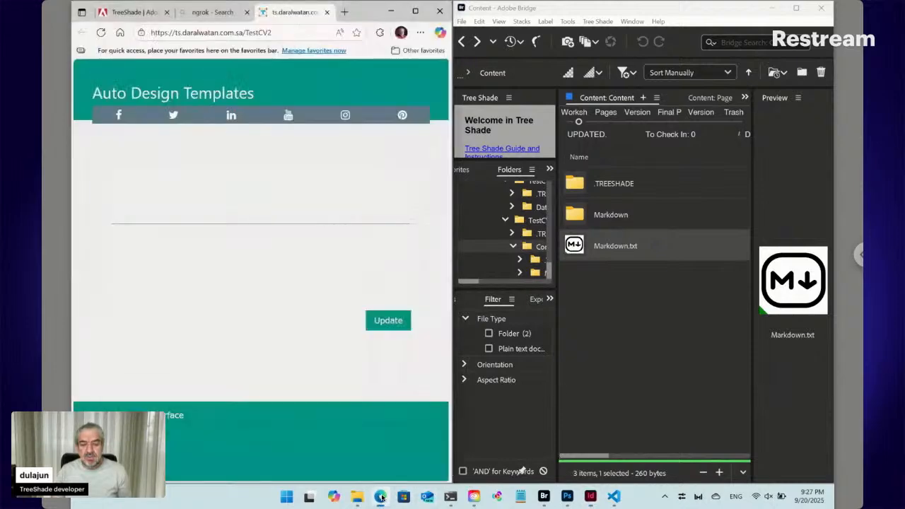
left_click(101, 33)
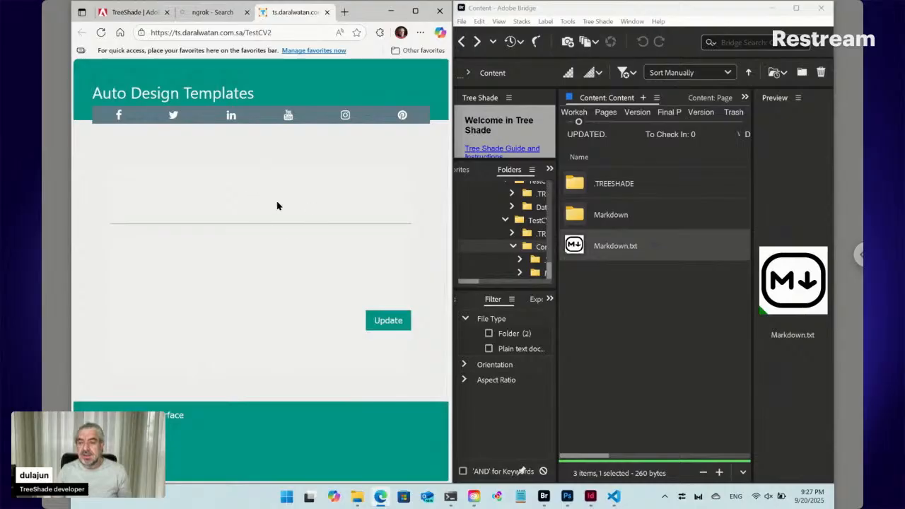
- Deselect Markdown.txt in Bridge and go back to the TestCV2 folder
left_click(657, 294)
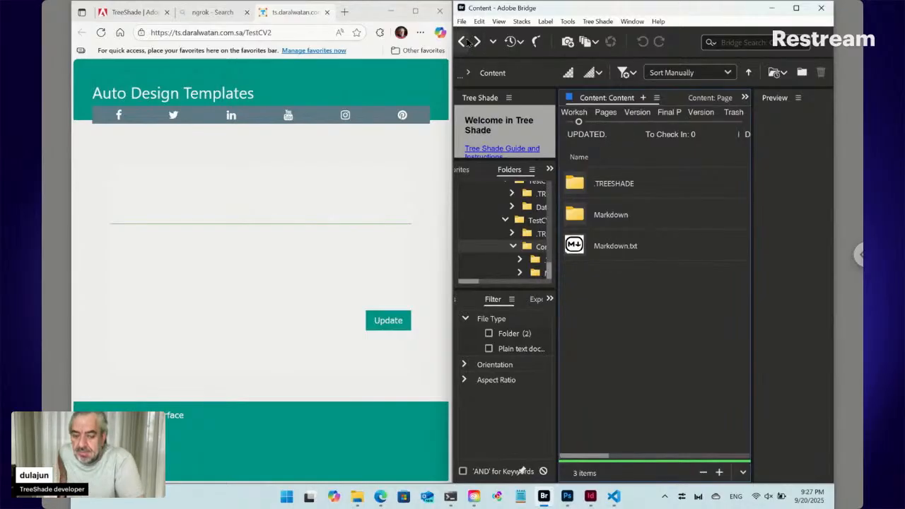
left_click(463, 41)
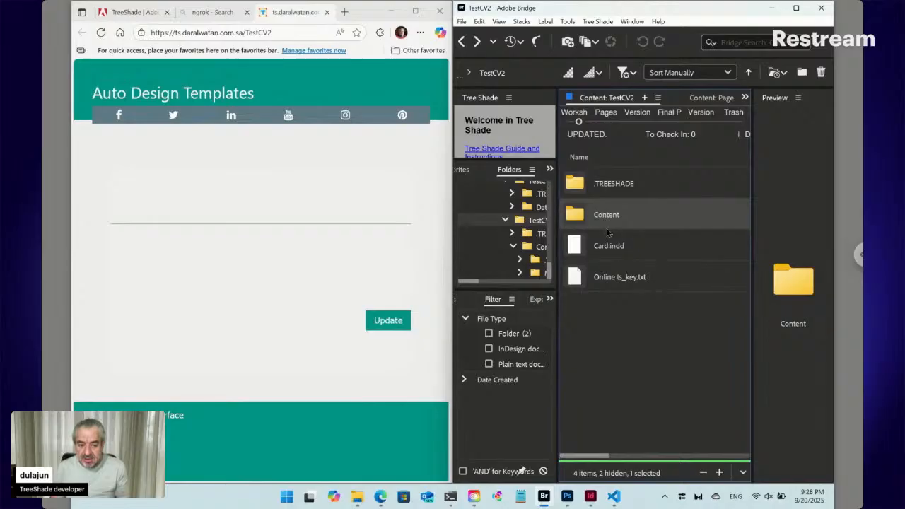
- Create a new Text content file named Content.txt in TestCV2, then reload the form page
left_click(603, 23)
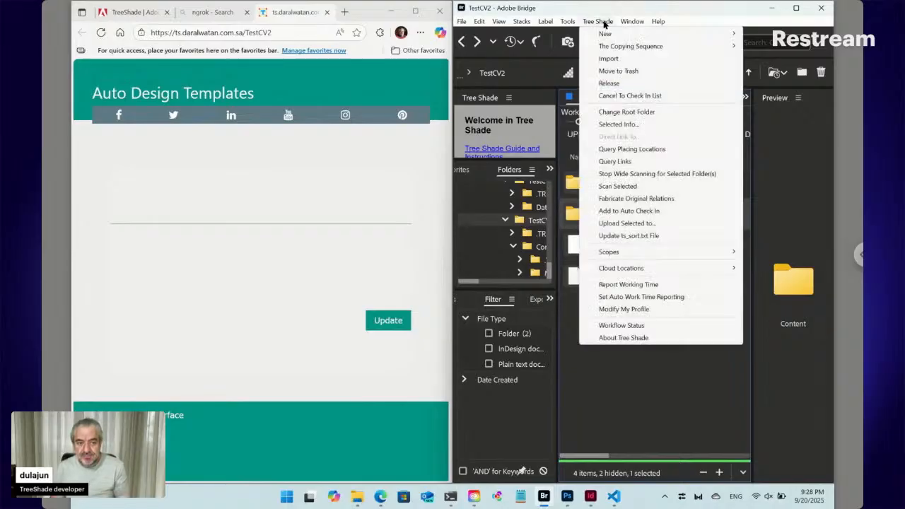
mouse_move(605, 34)
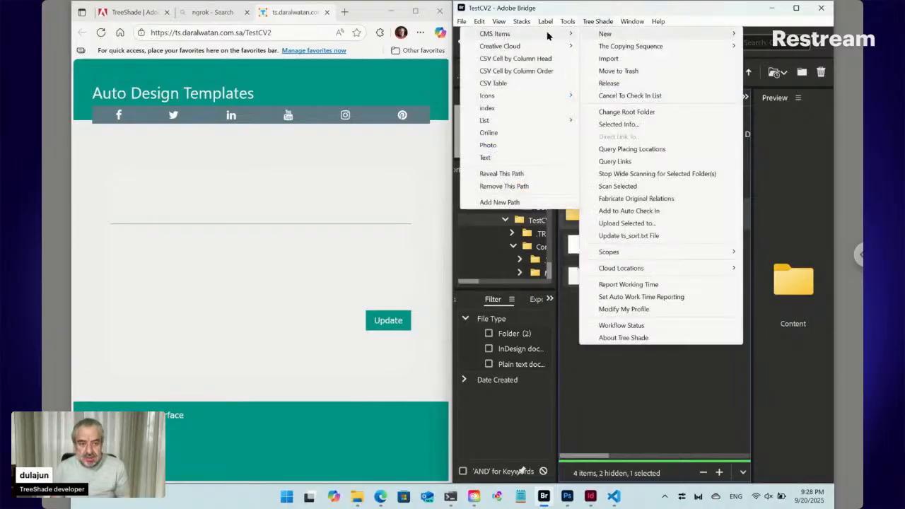
mouse_move(536, 37)
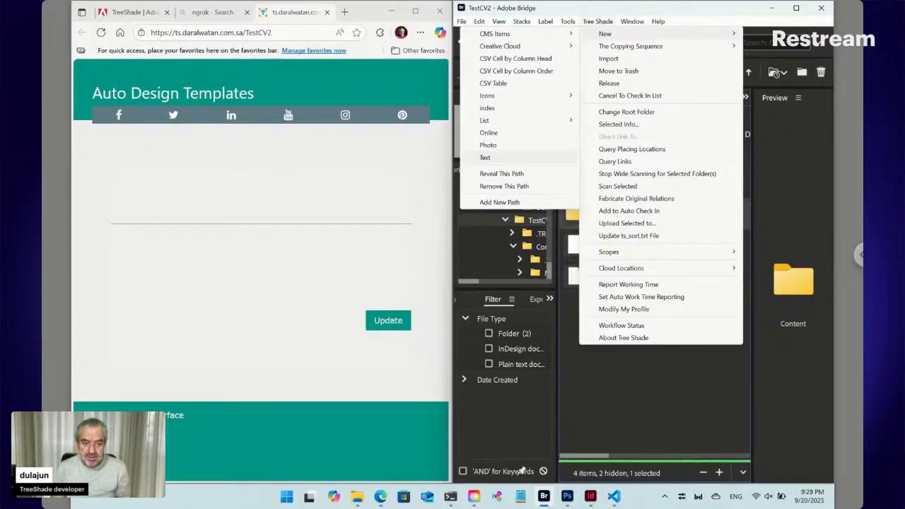
left_click(485, 157)
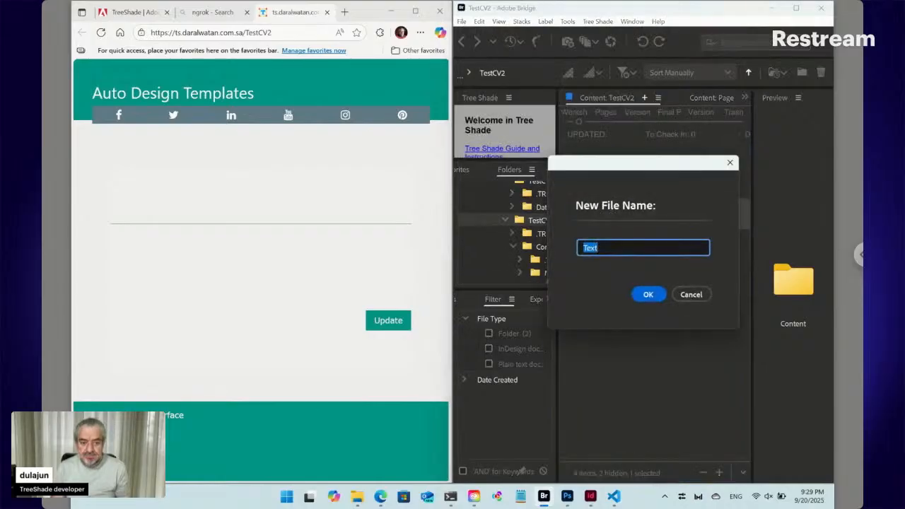
left_click_drag(568, 168, 641, 245)
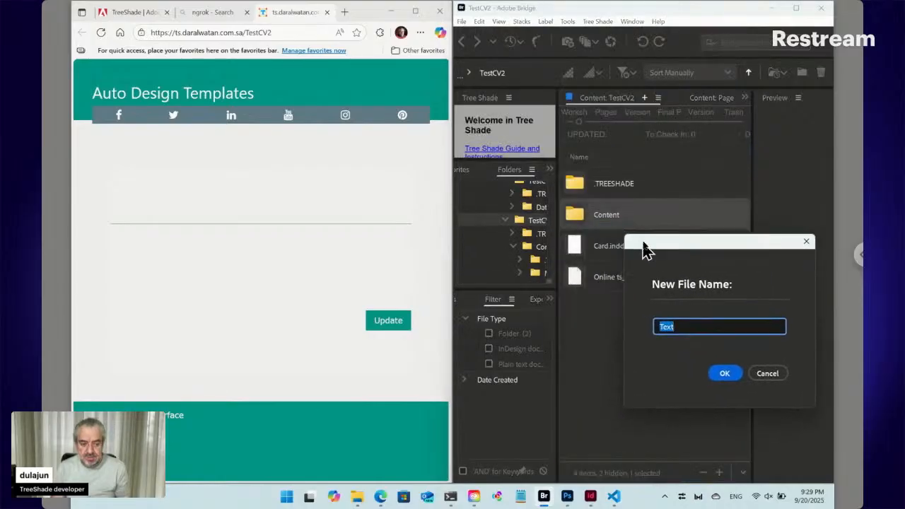
type("Co")
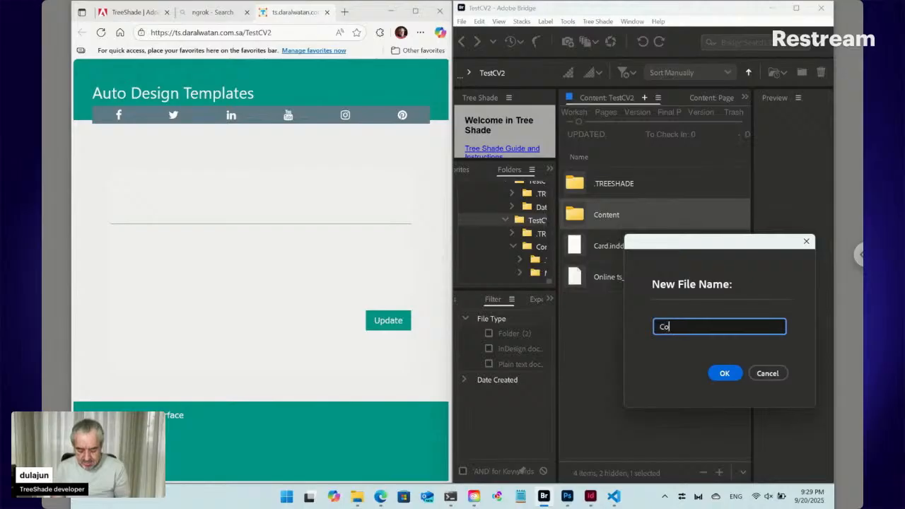
type("ntent")
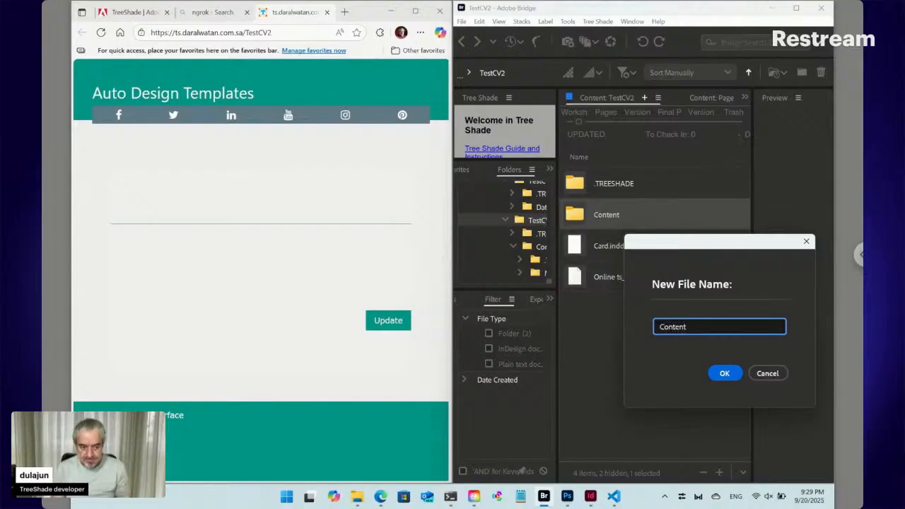
left_click(724, 374)
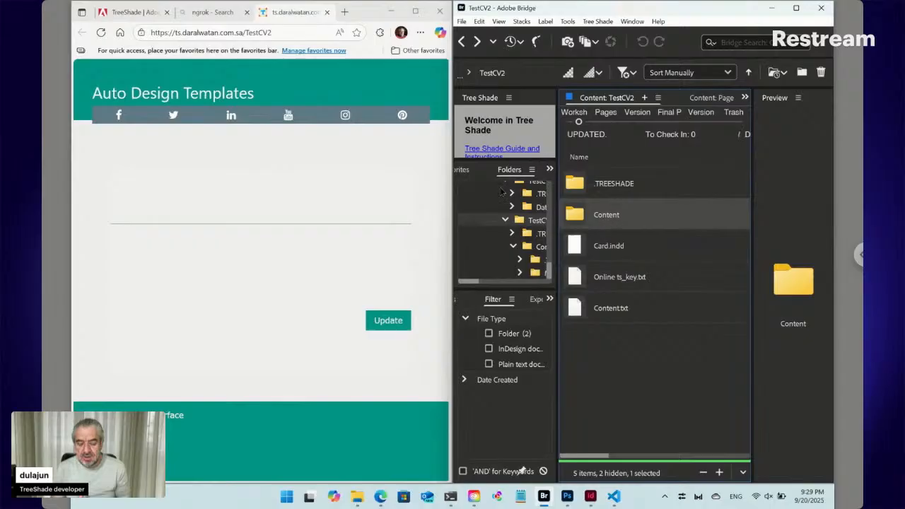
left_click(101, 33)
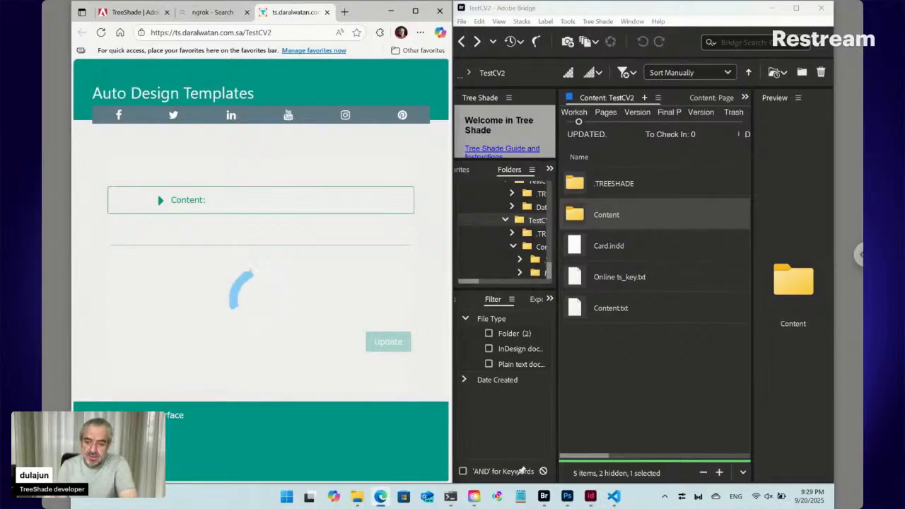
- Expand the form's Content section, open Bridge's Content folder, and put the cursor at the editor's start
left_click(159, 201)
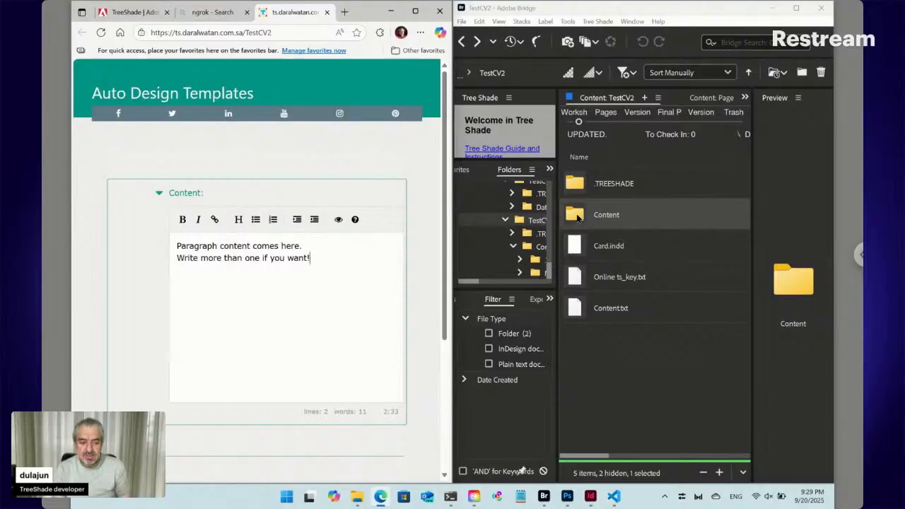
double_click(601, 215)
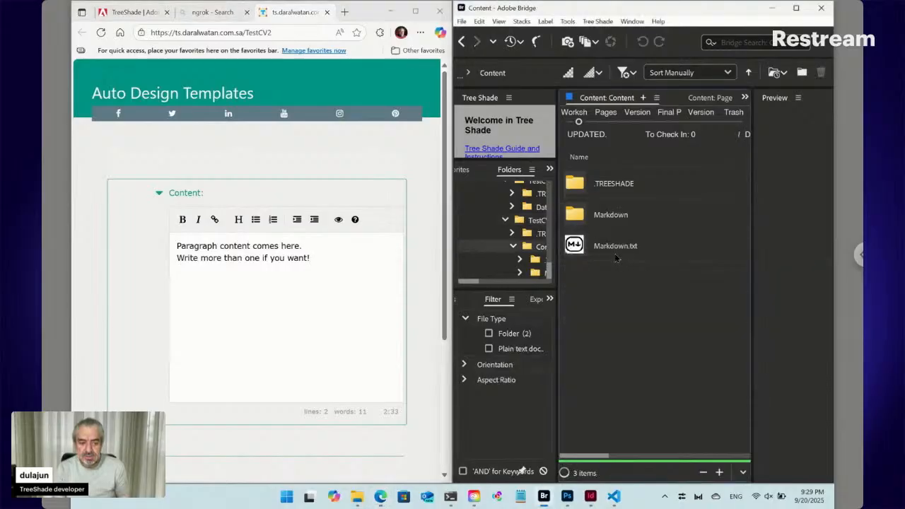
left_click(242, 251)
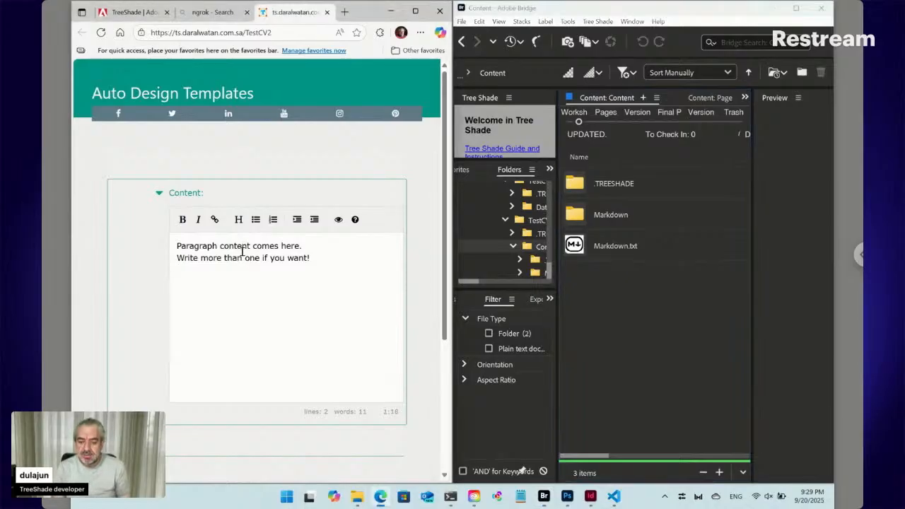
left_click(177, 245)
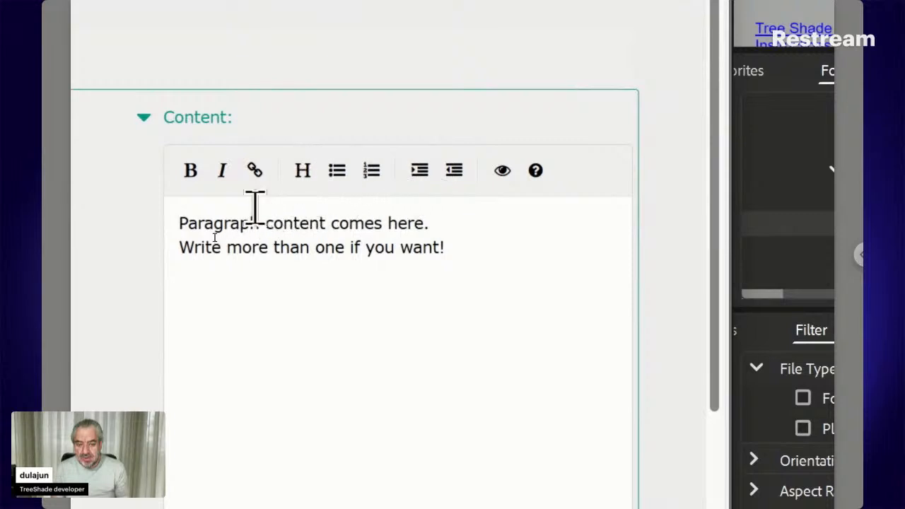
- Make line one a heading and turn line two into a numbered list: 'First item.', 'Second item.'
left_click(305, 174)
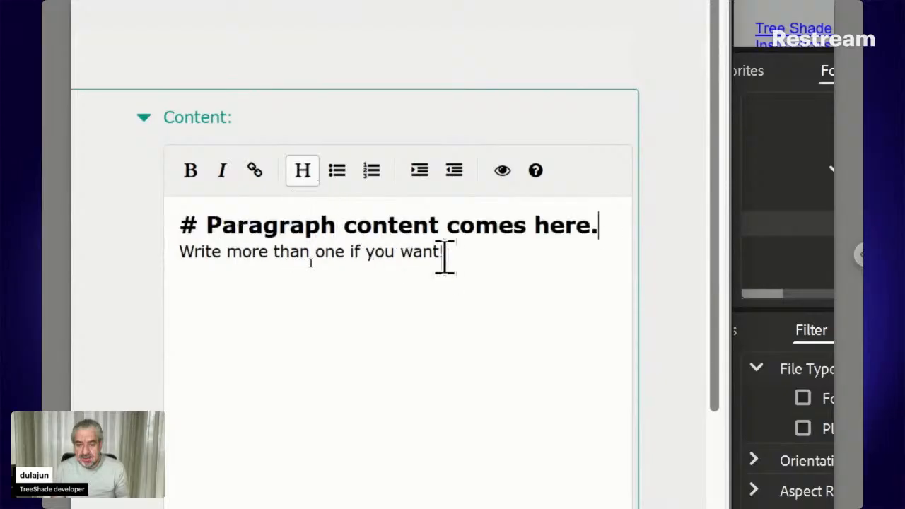
left_click_drag(448, 256, 173, 272)
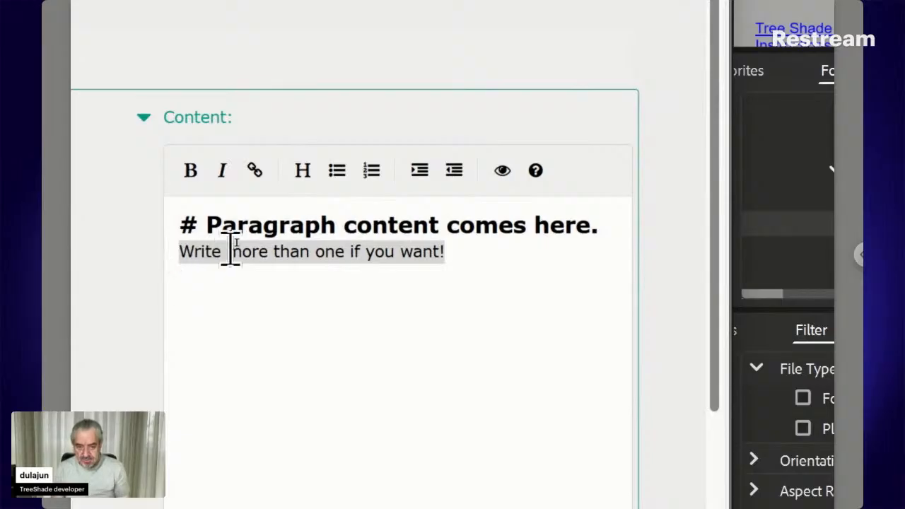
left_click(371, 181)
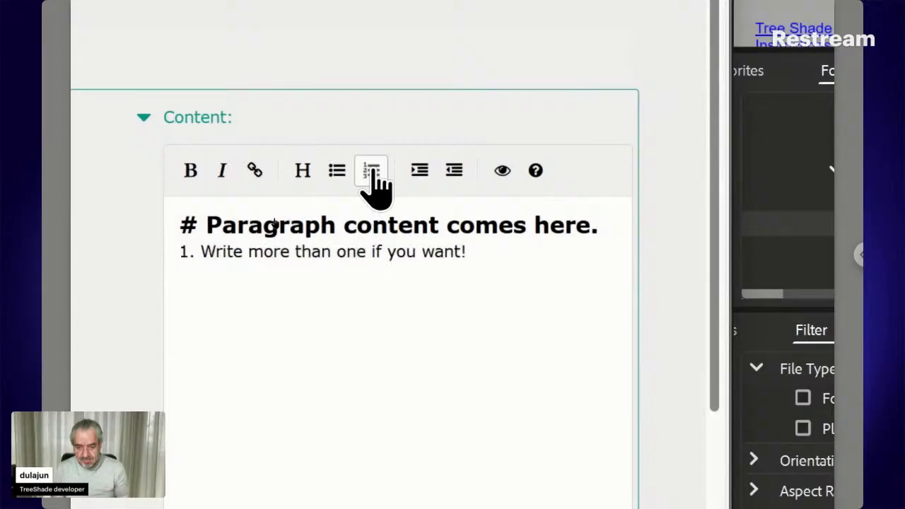
left_click(202, 252, "shift")
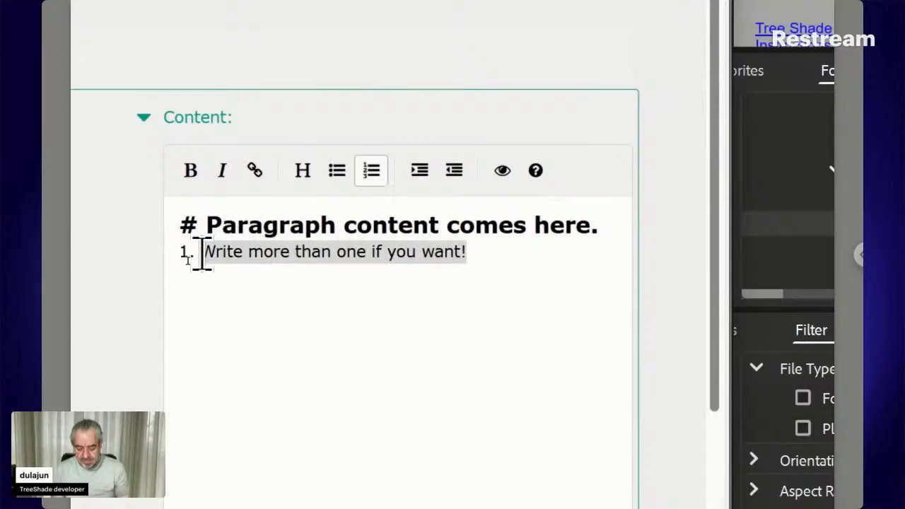
type("Fir")
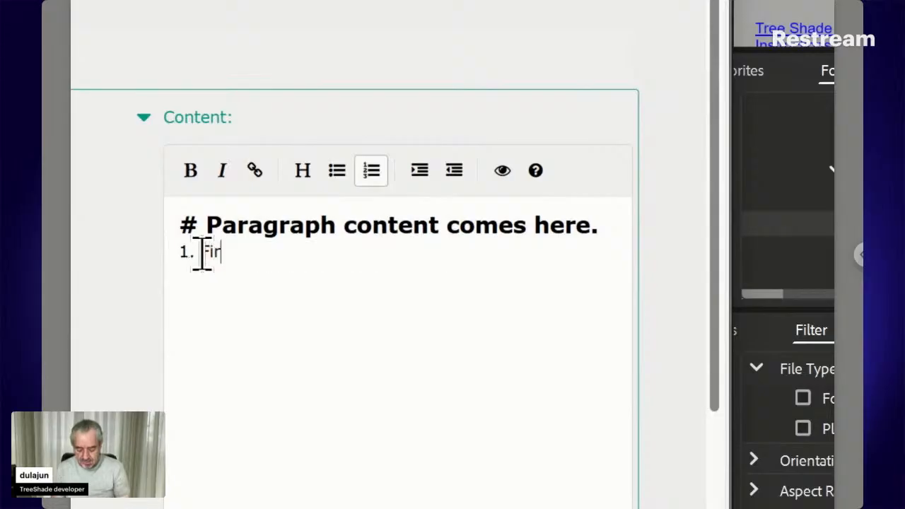
type("st item.")
key("Return")
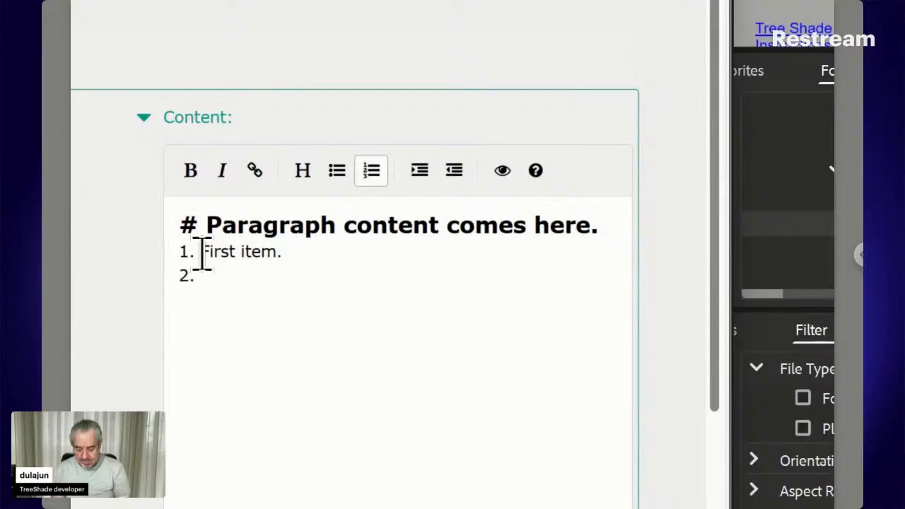
type("Second ")
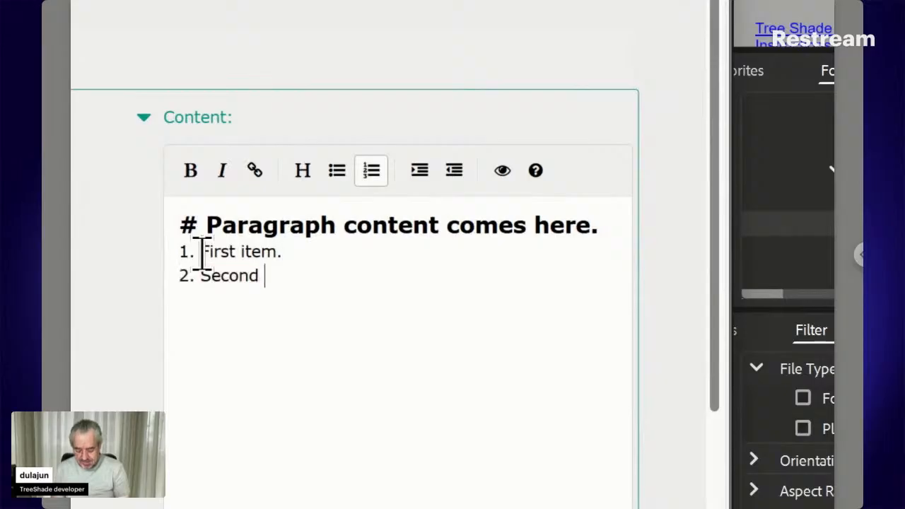
type("item.")
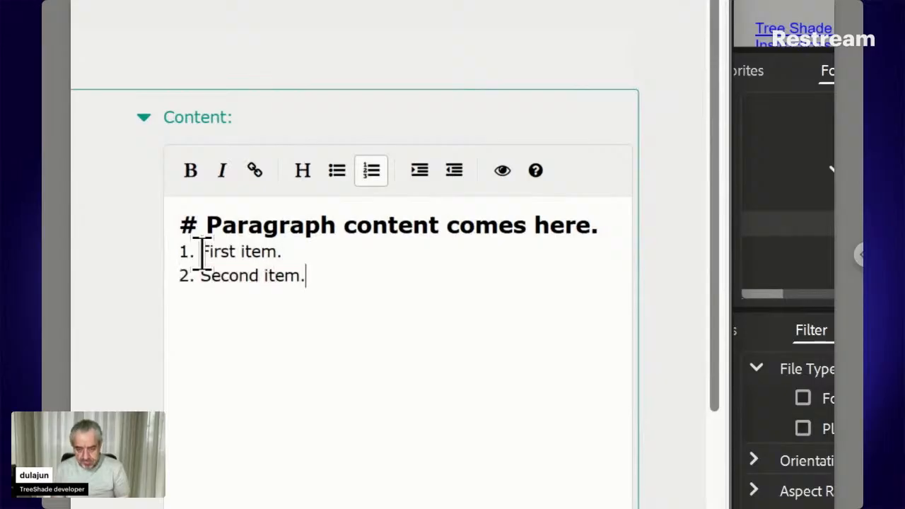
- Add a second-level 'Sub title' subheading below the list
key("Return")
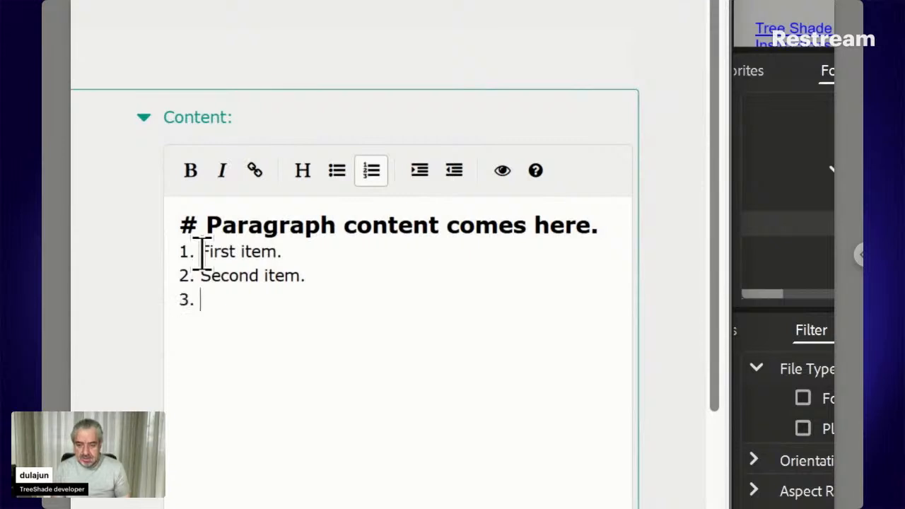
left_click(304, 175)
left_click(304, 175)
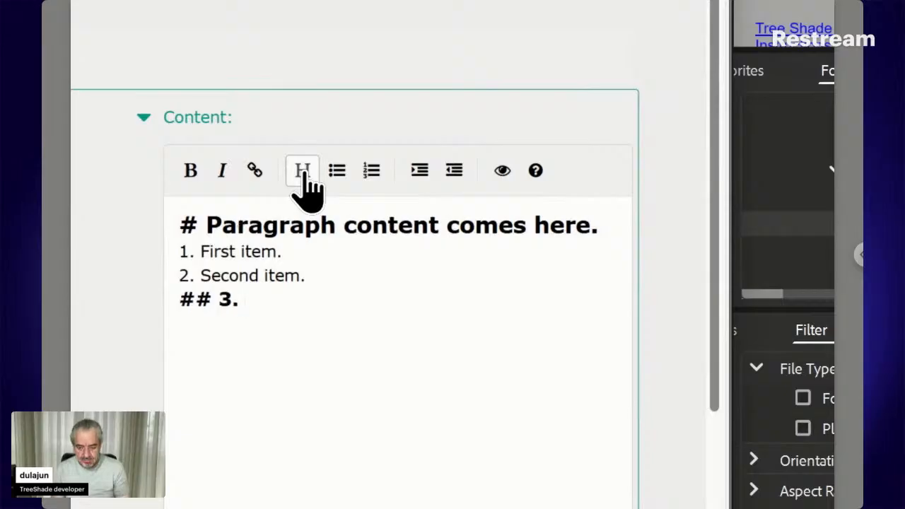
key("BackSpace")
key("BackSpace")
key("BackSpace")
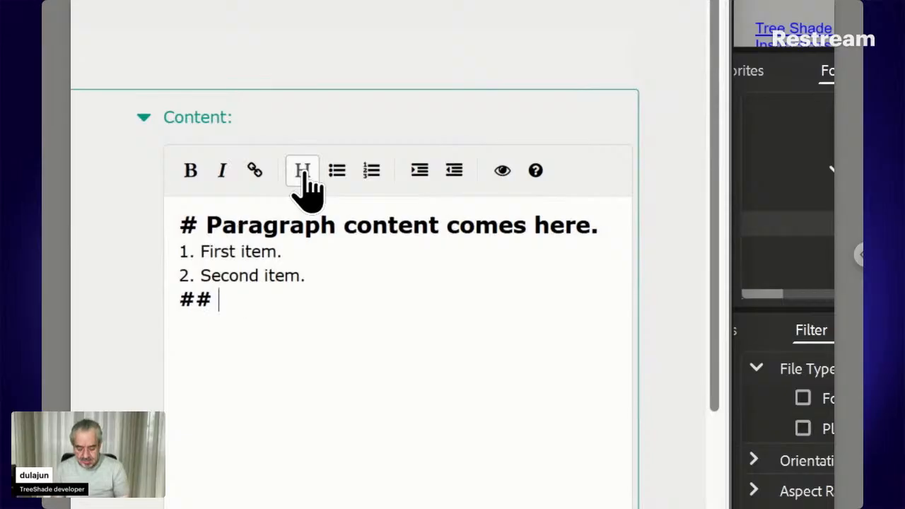
type("Sub tit")
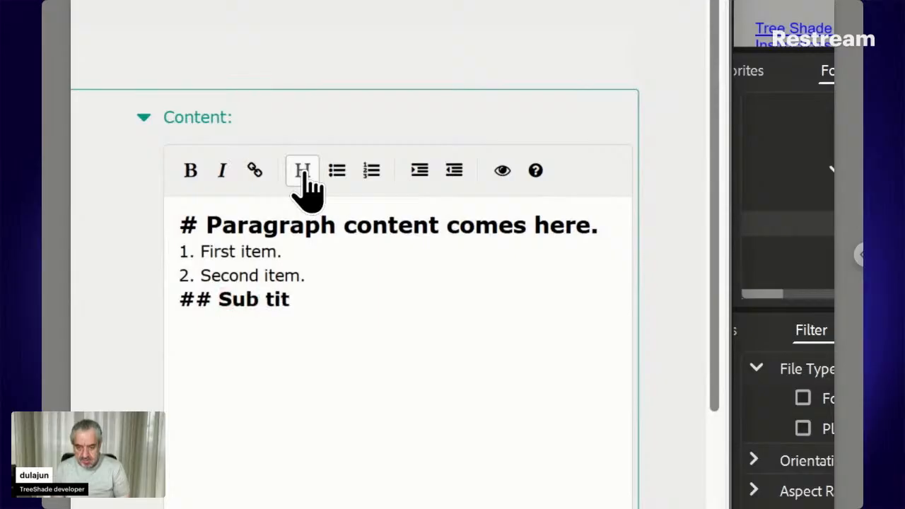
type("le")
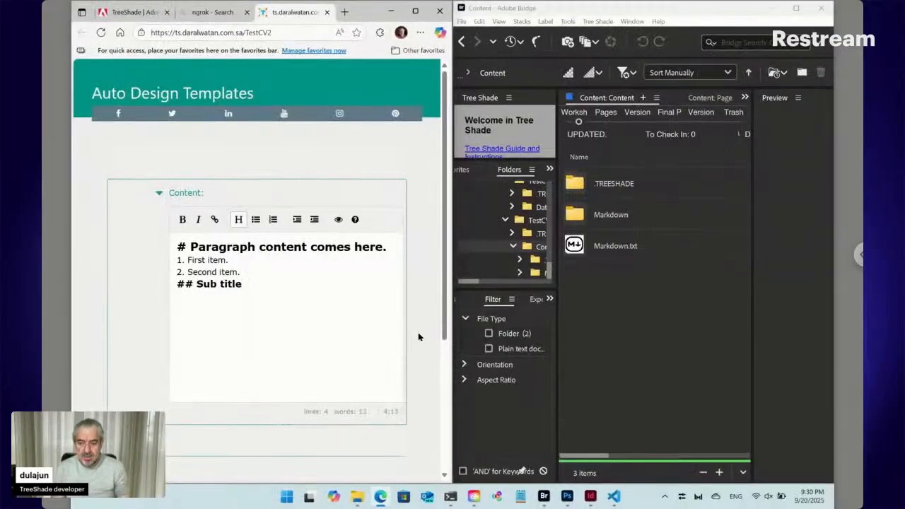
- Submit the TestCV2 form with Update to regenerate the card
scroll(418, 336, "down", 3)
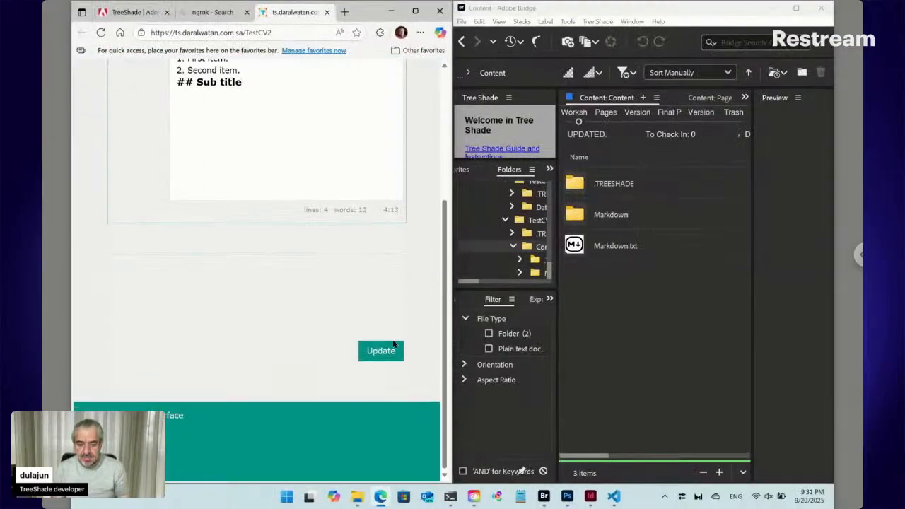
left_click(380, 353)
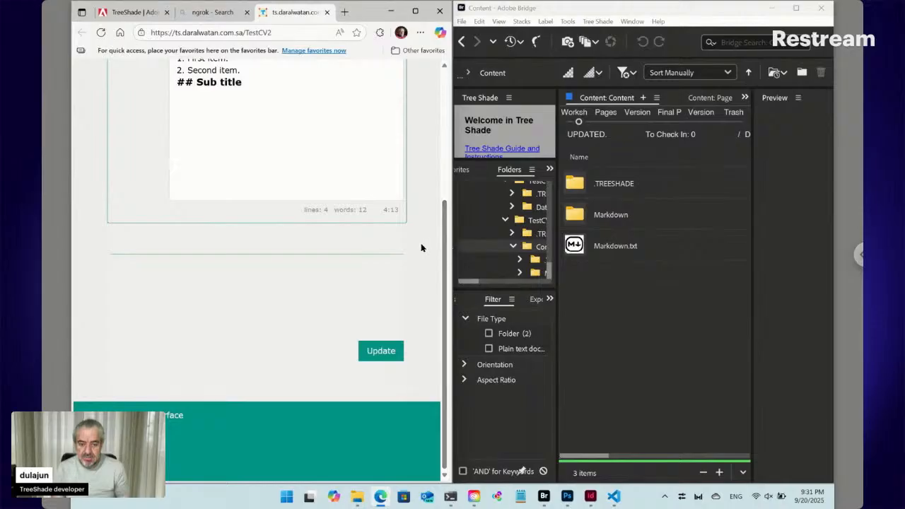
scroll(422, 247, "up", 2)
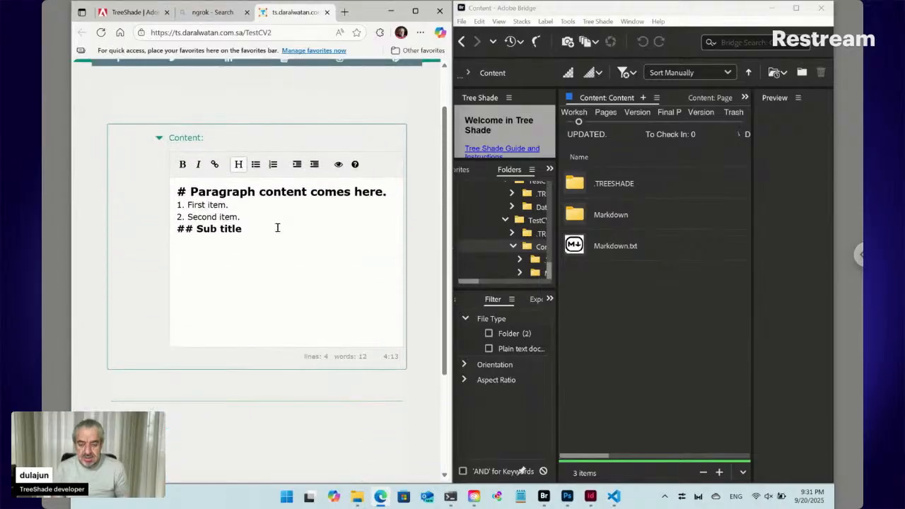
- Try appending ?ln=ar to the page URL, then cancel the edit
left_click(276, 34)
left_click(277, 33)
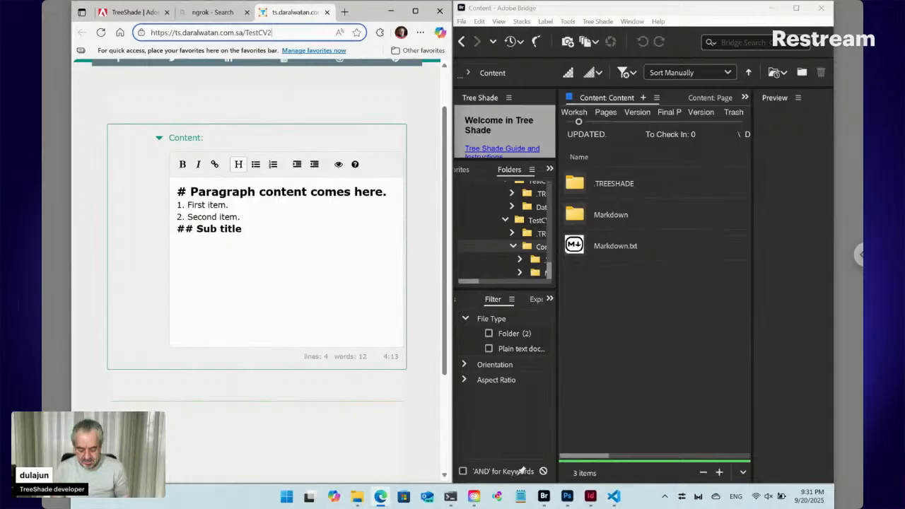
type("?")
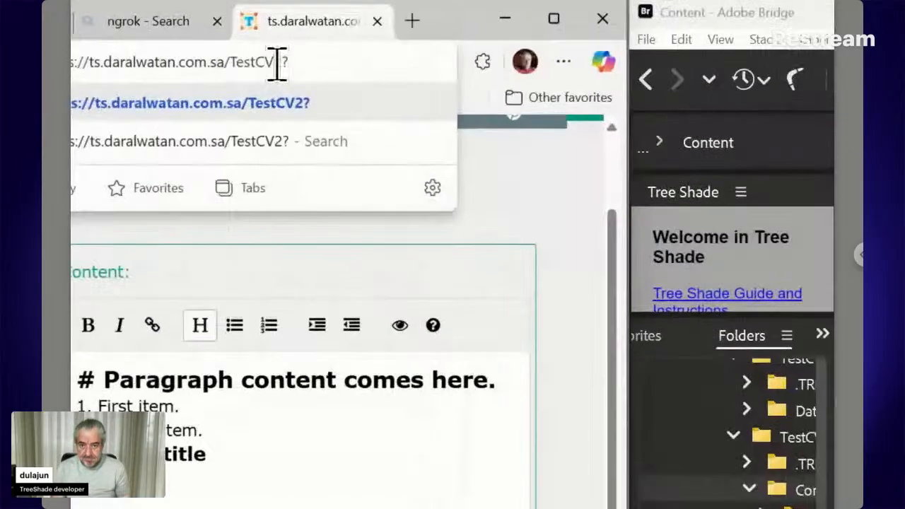
type("ln=ar")
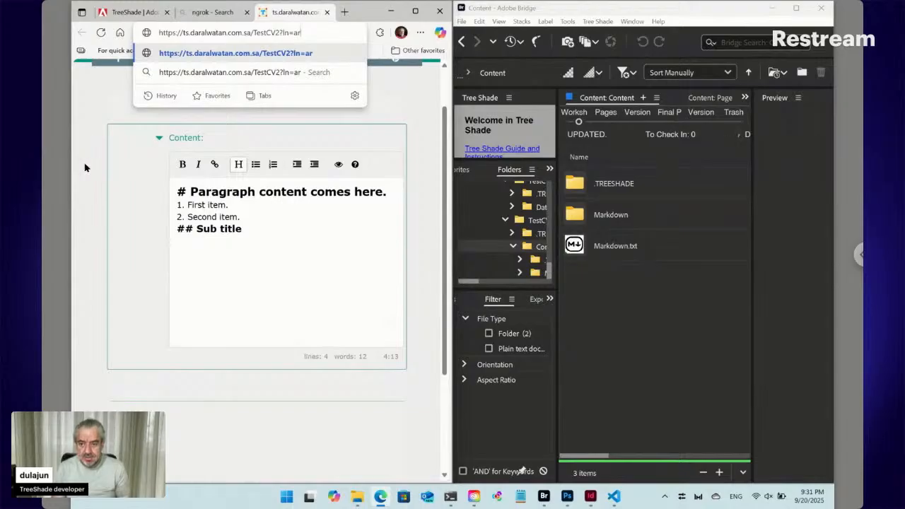
key("Escape")
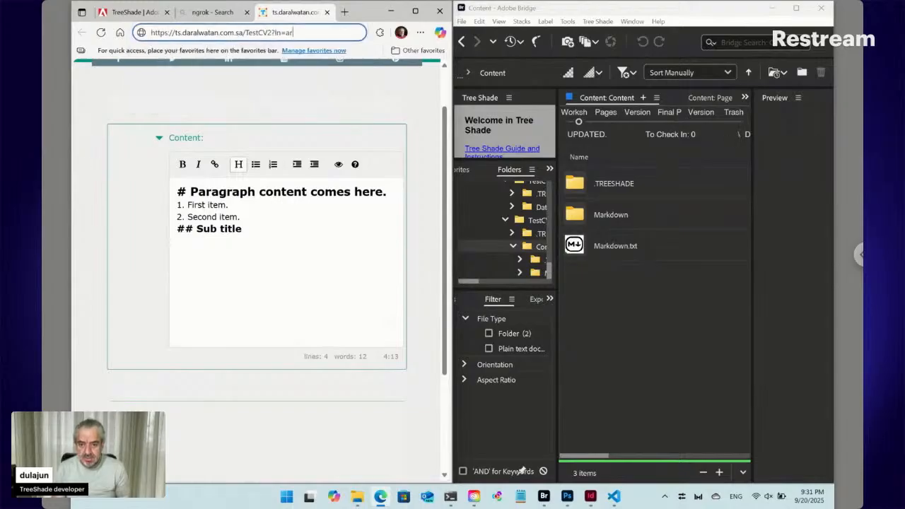
key("Escape")
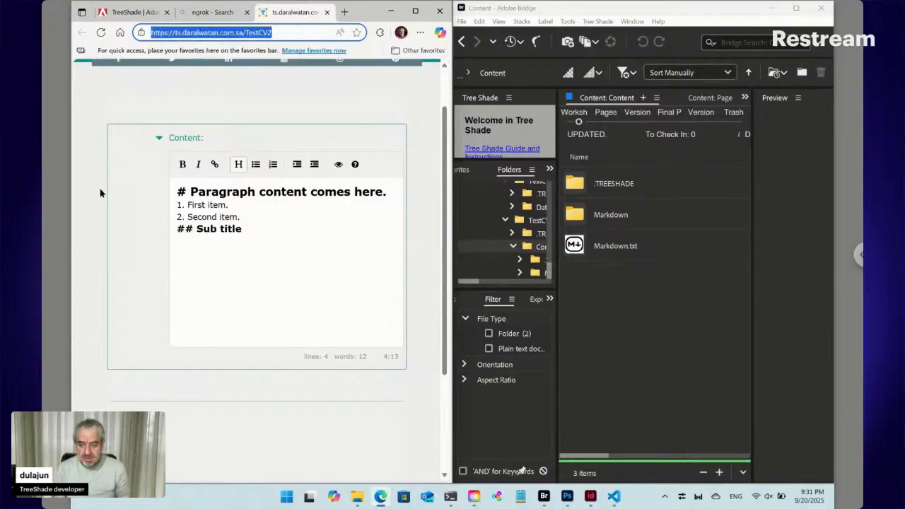
- Submit the form again and return Bridge to the TestCV2 folder to see new files
left_click(119, 218)
scroll(400, 393, "down", 3)
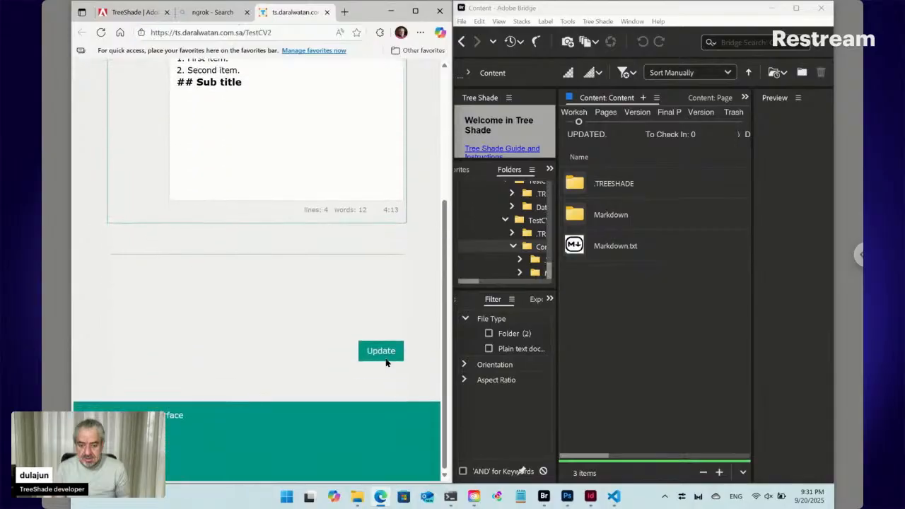
left_click(383, 352)
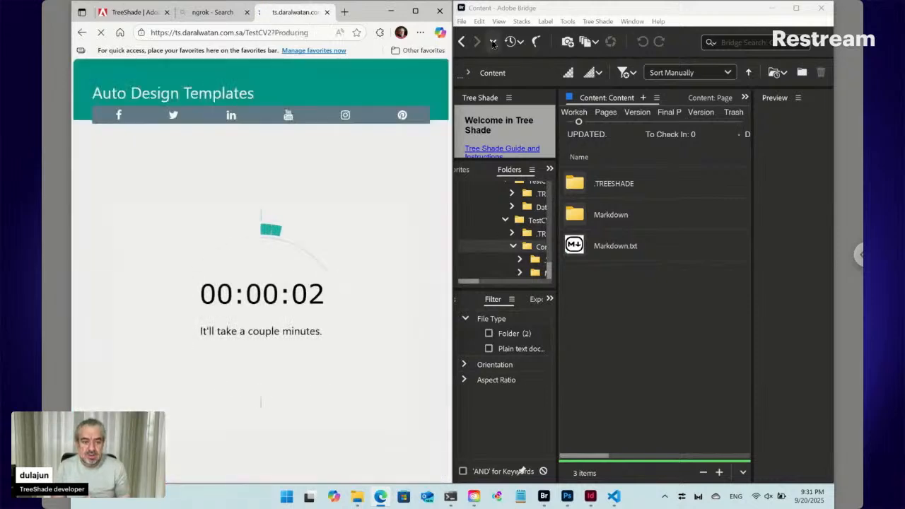
left_click(462, 41)
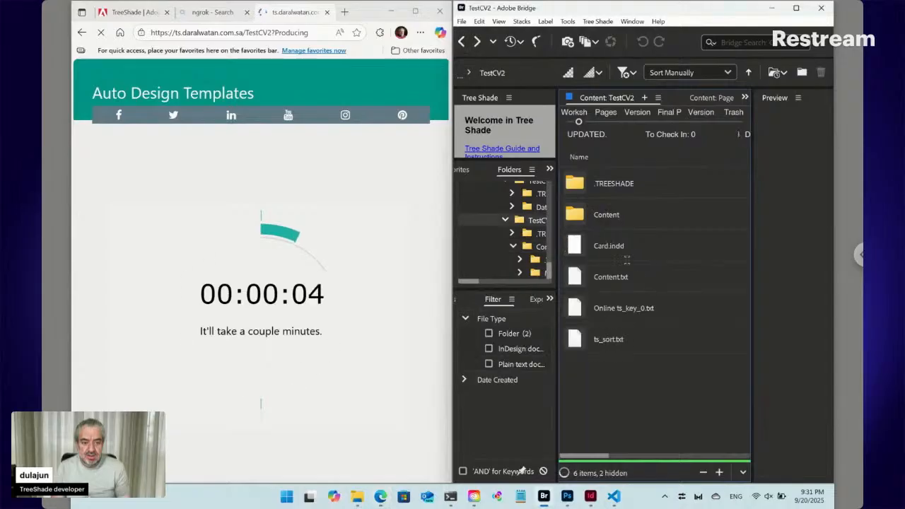
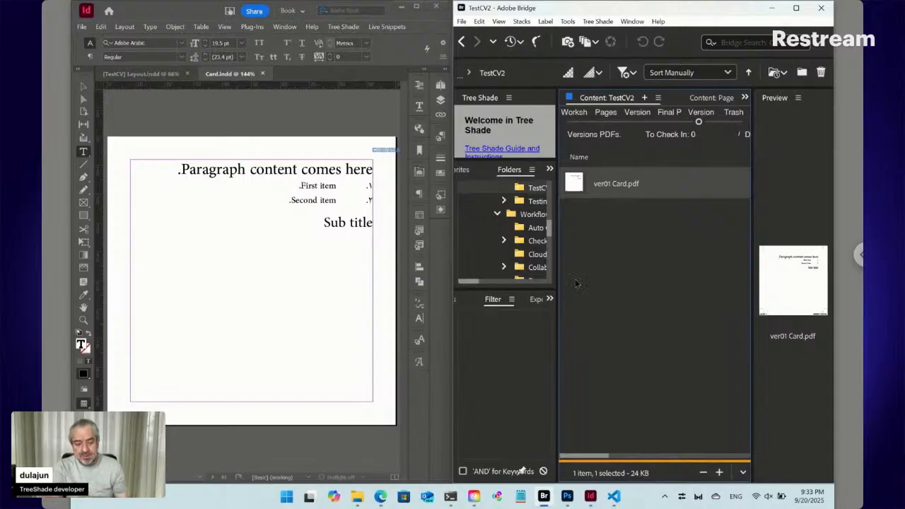
- Review the Card template's Content section on the Auto Design Templates page, then return to Card.indd
mouse_move(380, 496)
left_click(332, 464)
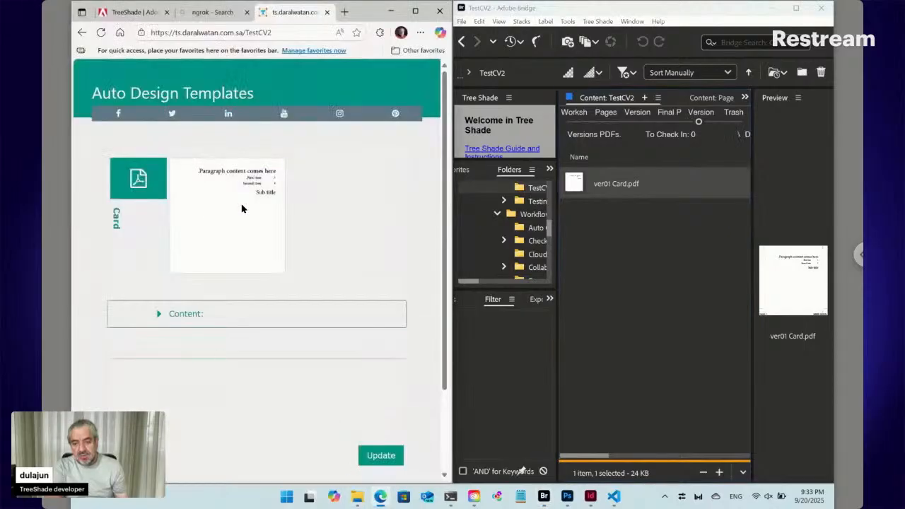
left_click(159, 313)
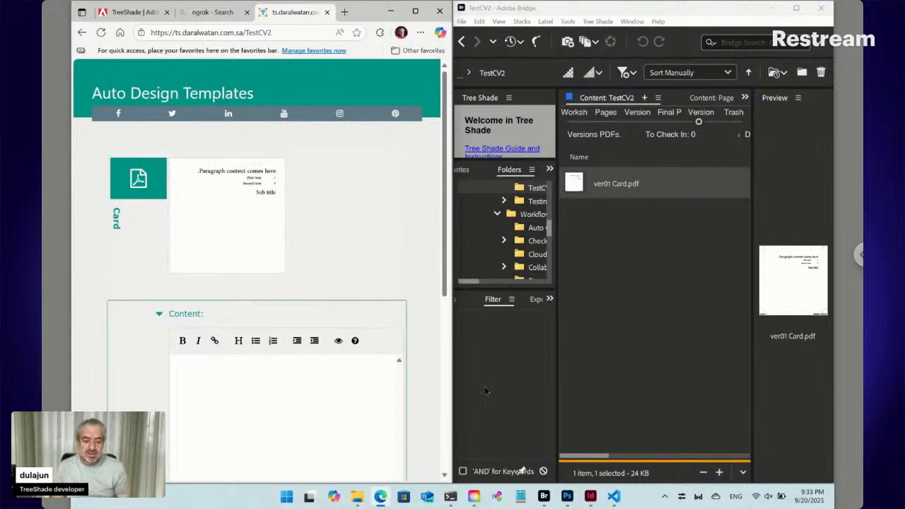
left_click(591, 496)
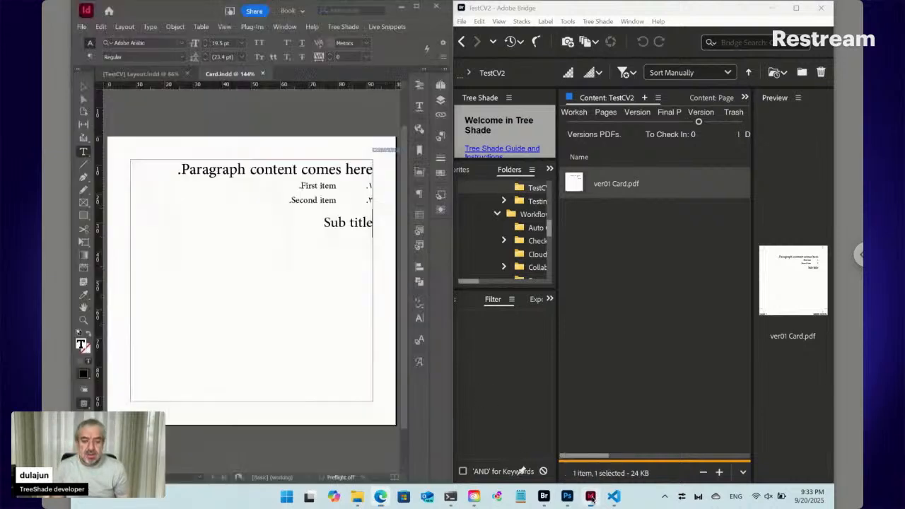
- Check the paragraph styles list, then left-align the heading 'Paragraph content comes here.'
left_click(316, 185)
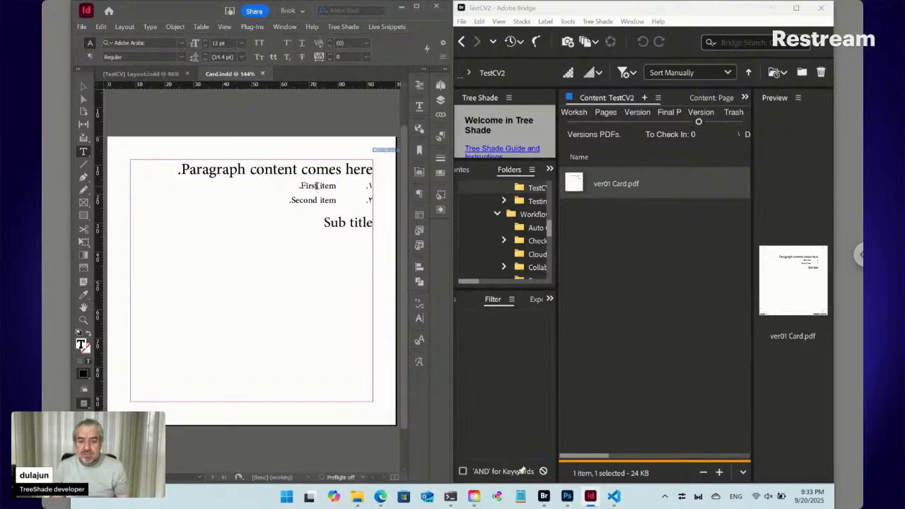
left_click(441, 136)
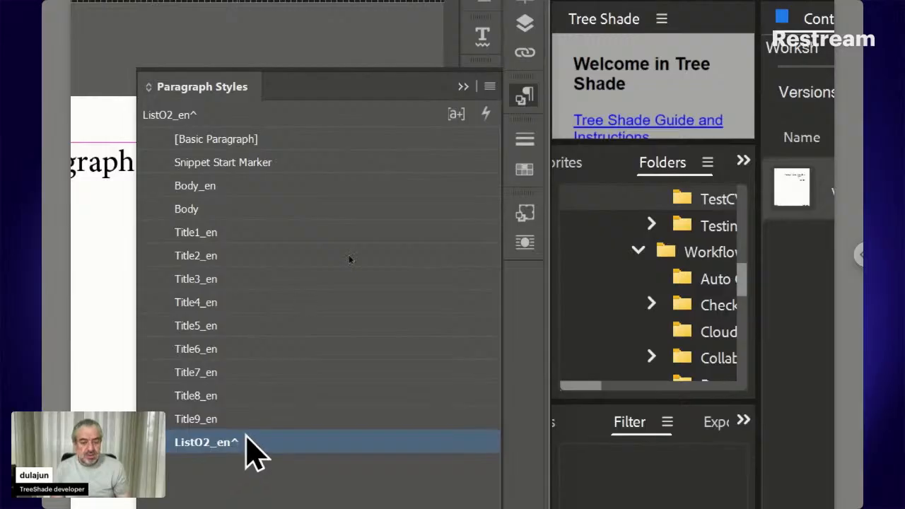
left_click(526, 103)
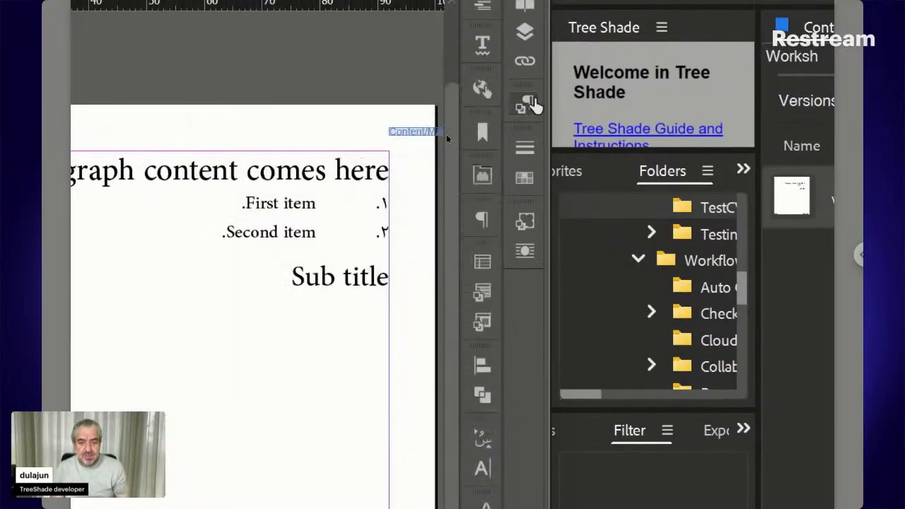
left_click(242, 178)
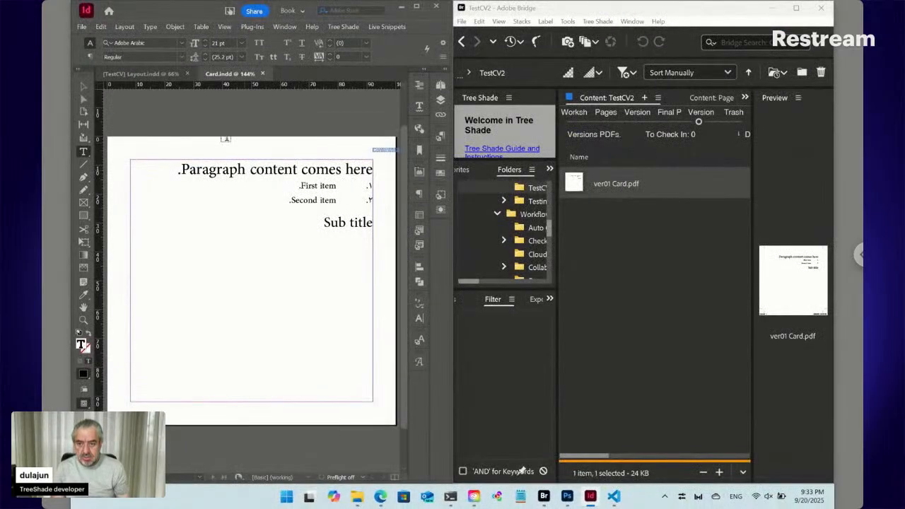
left_click(91, 56)
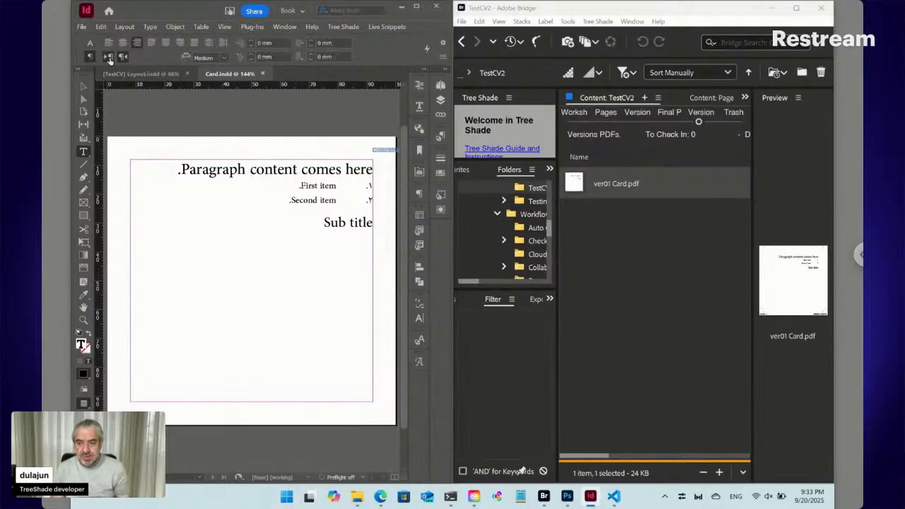
left_click(108, 43)
- Set the heading to Myriad Pro Bold at 14 pt so it fits on one line
left_click(89, 42)
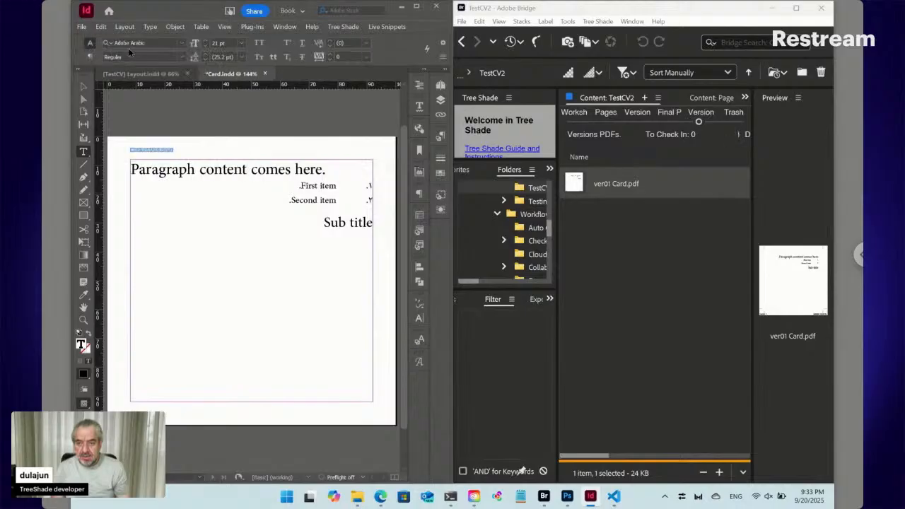
left_click(139, 42)
type("myri")
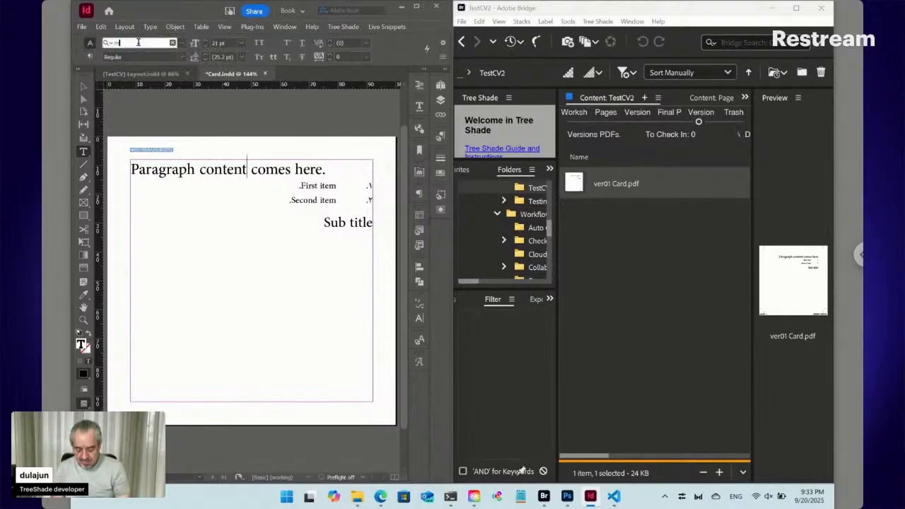
type("ad")
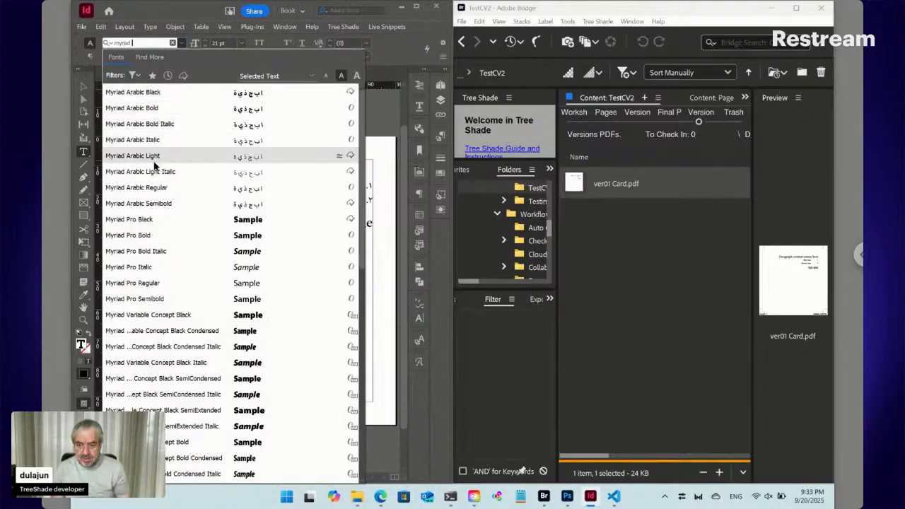
type(" pro")
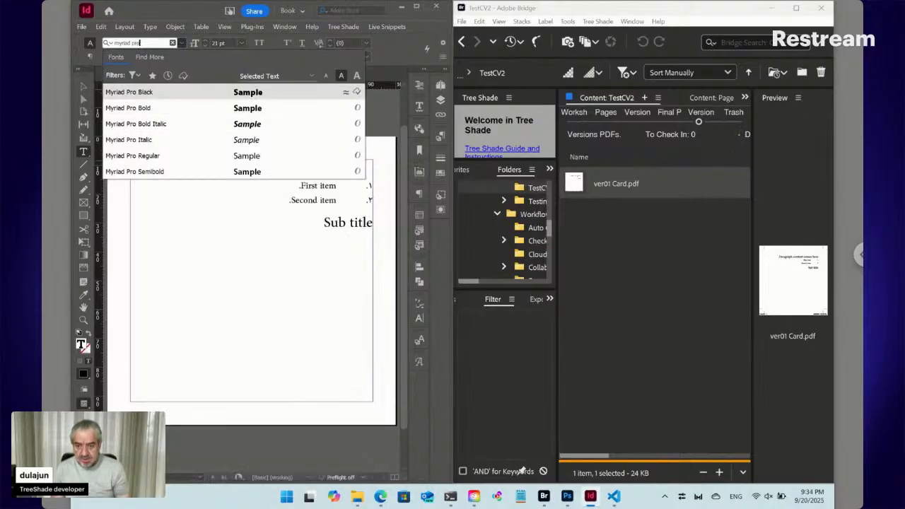
key("Return")
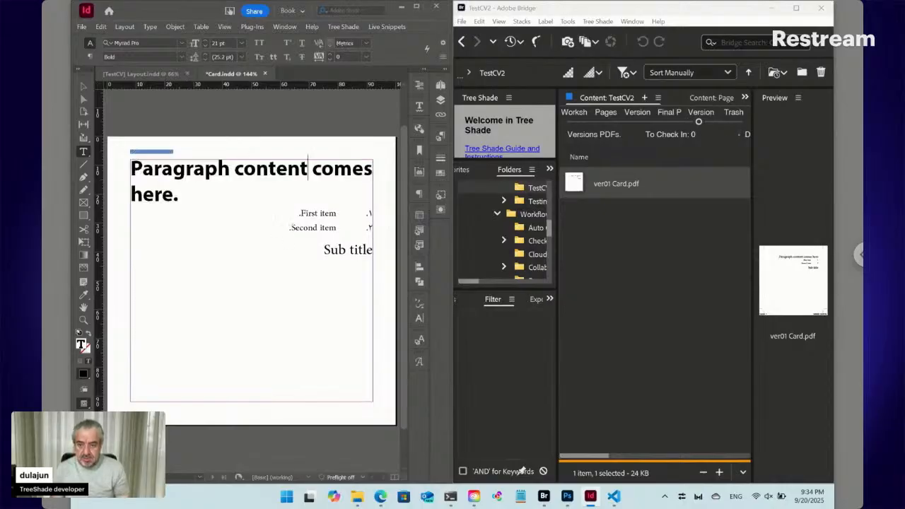
left_click(205, 46)
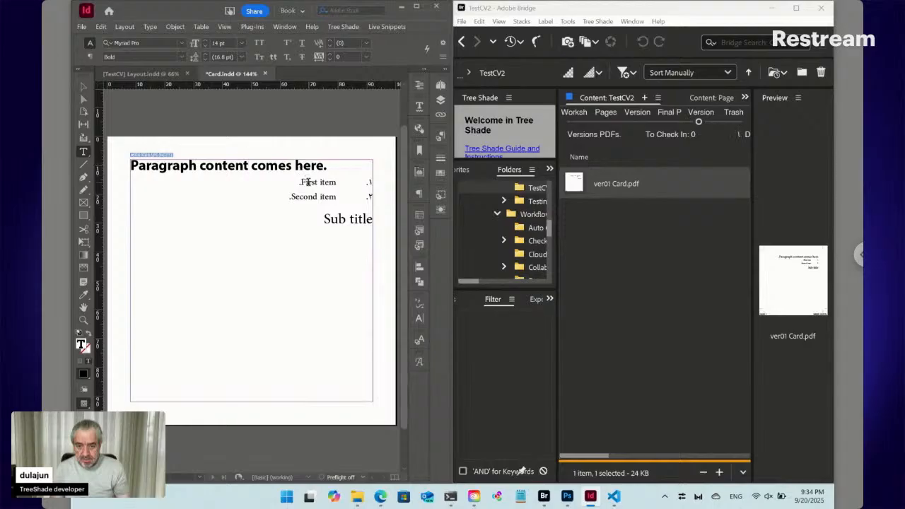
- Make First item left-to-right in Myriad Pro Regular and redefine the style so both items match
left_click(307, 182)
left_click(89, 57)
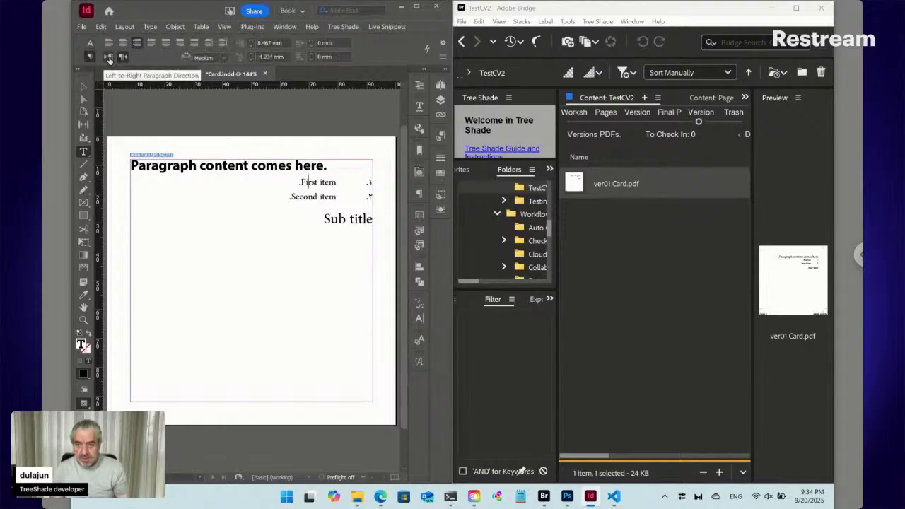
left_click(108, 56)
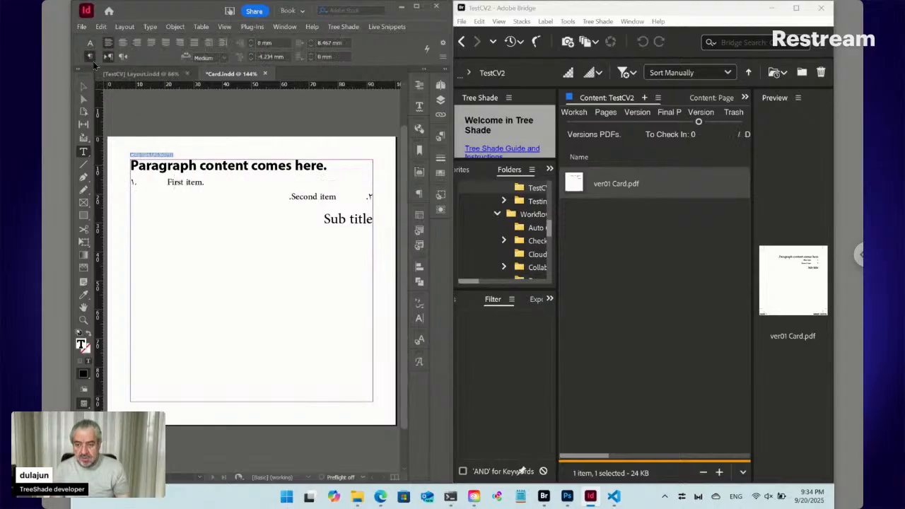
left_click(90, 44)
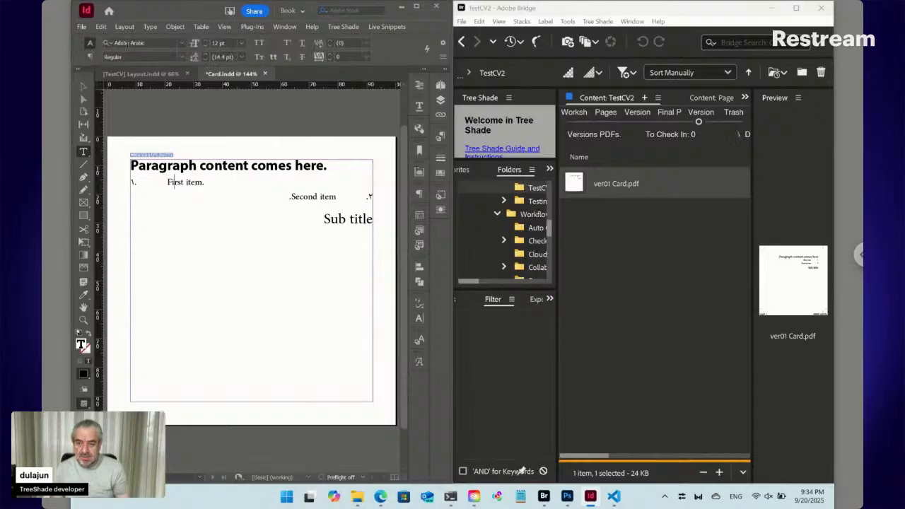
left_click(127, 43)
type("m")
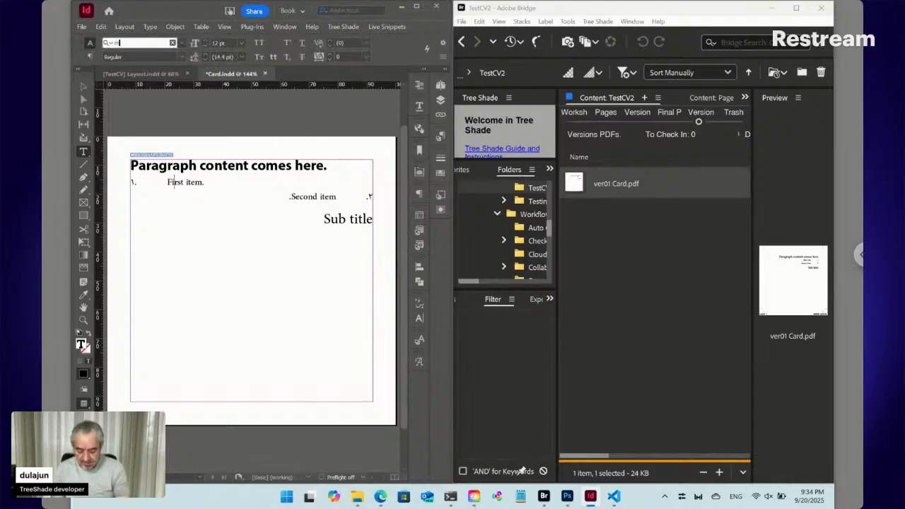
type("yriad")
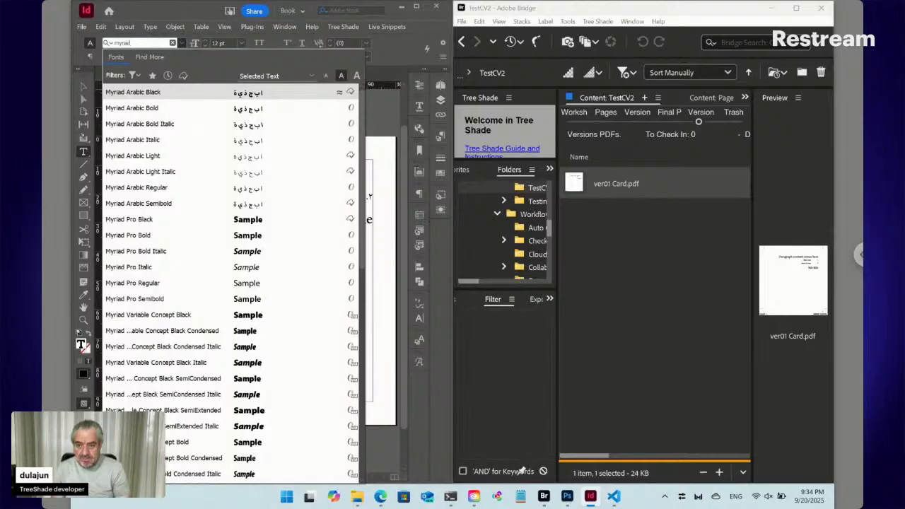
type(" pro")
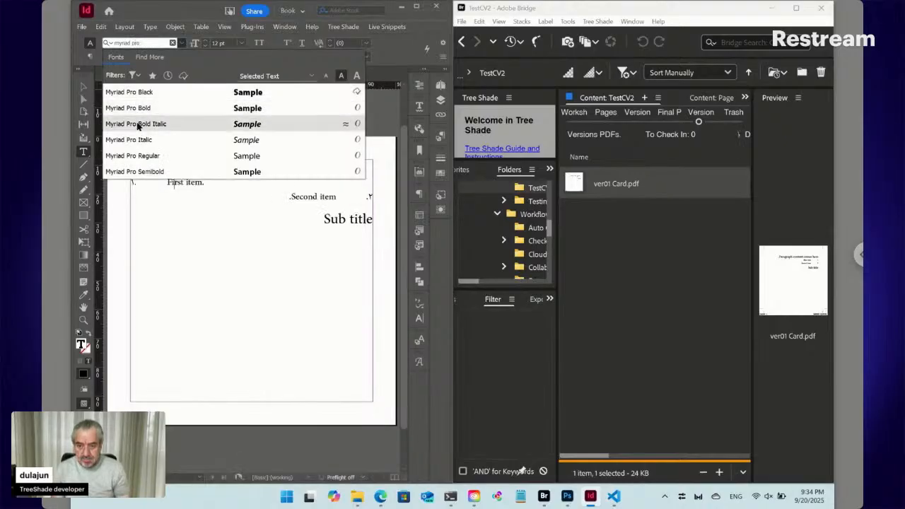
left_click(150, 157)
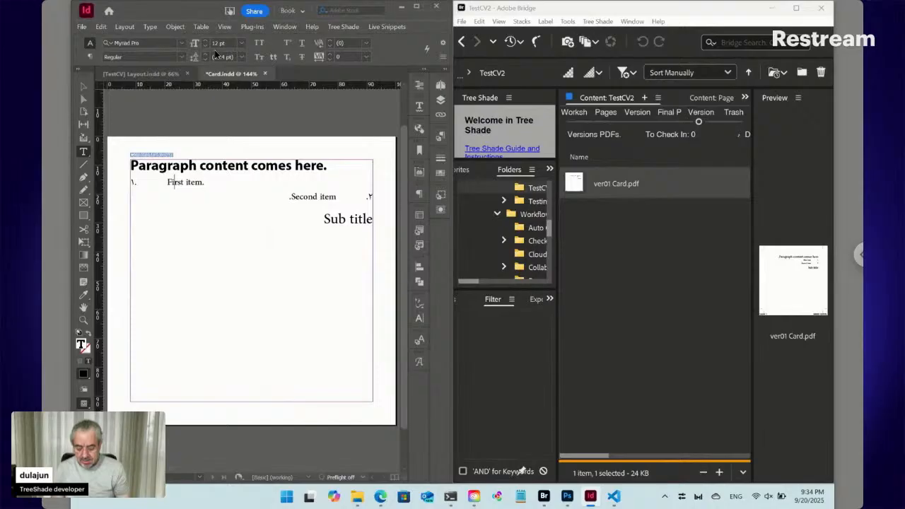
key("ctrl+alt+shift+r")
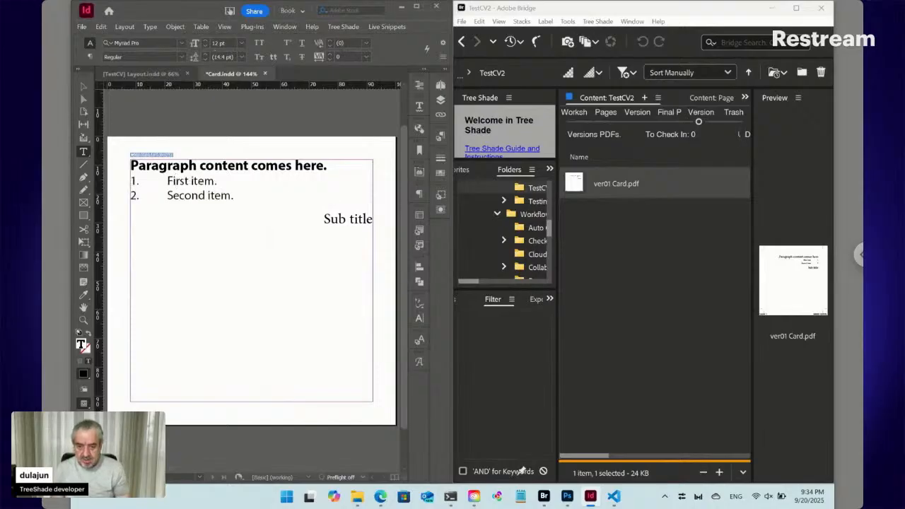
- Try reducing the list indent, dismiss the invalid-indent warnings, and set a -5 mm first-line indent
left_click(90, 56)
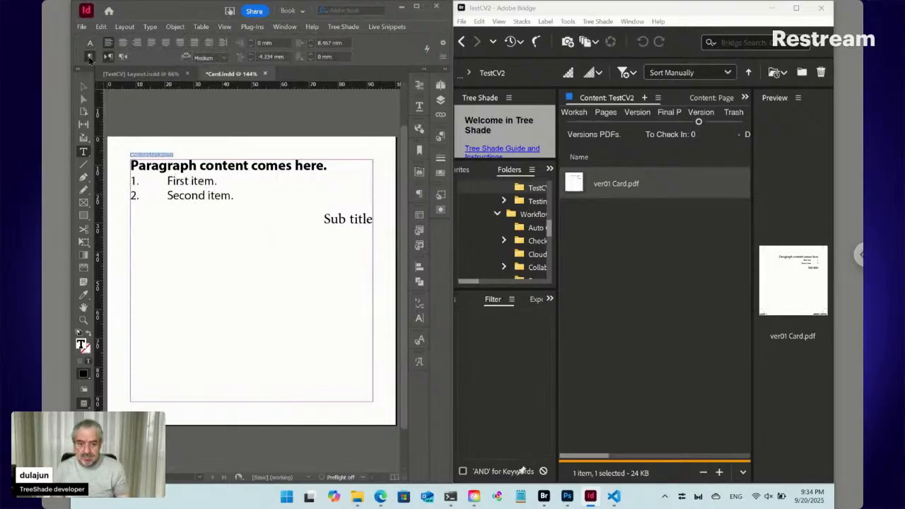
left_click(310, 47)
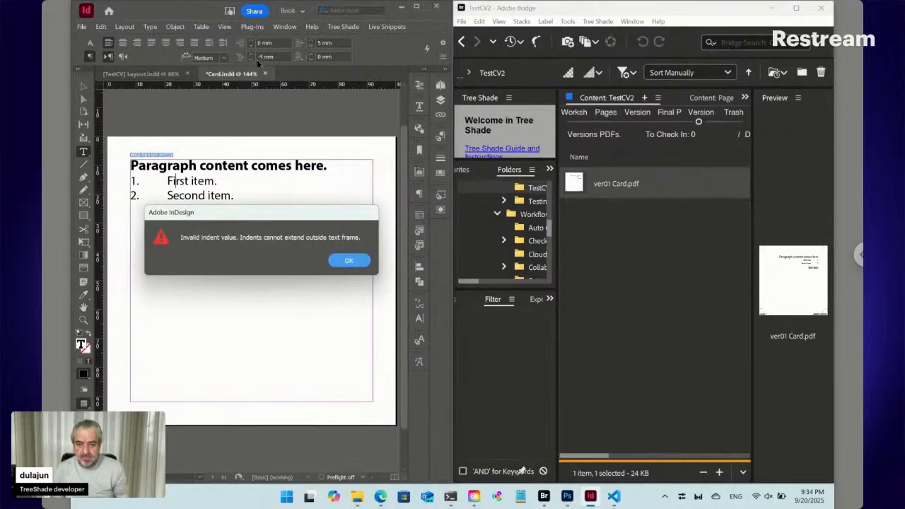
left_click(348, 262)
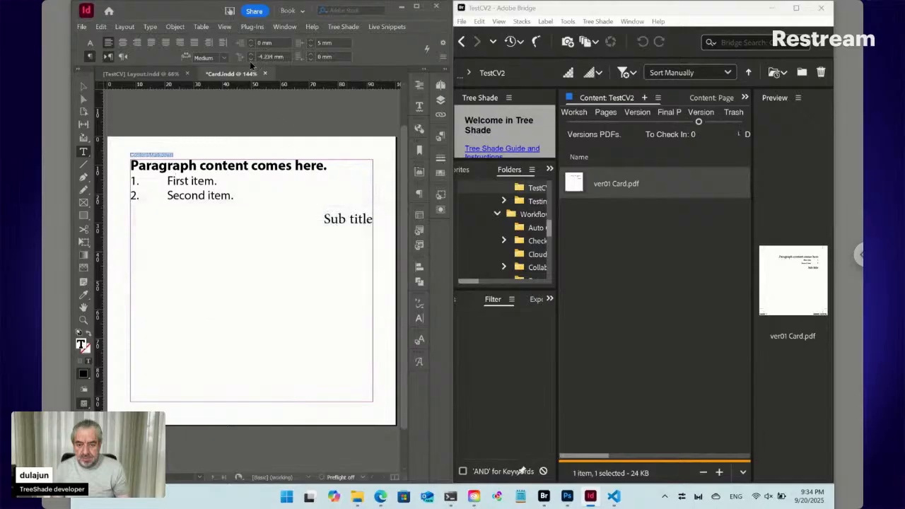
left_click(251, 59)
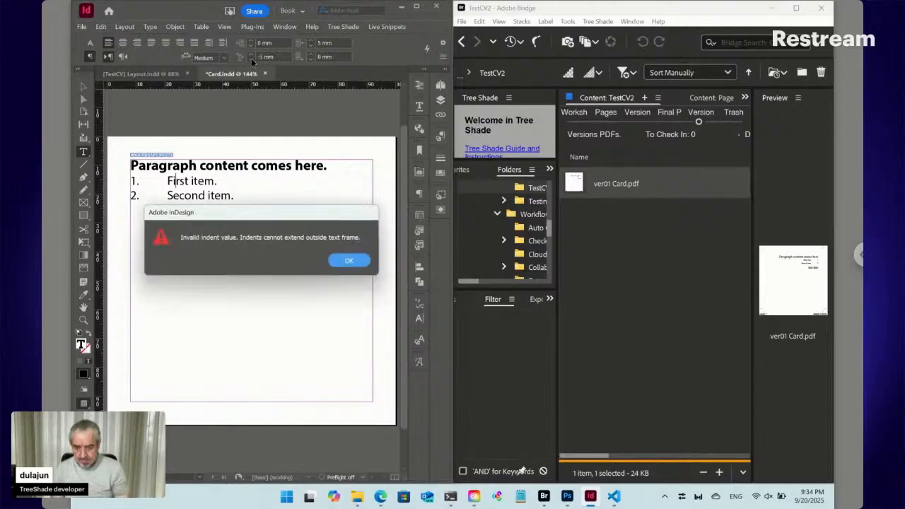
left_click(350, 260)
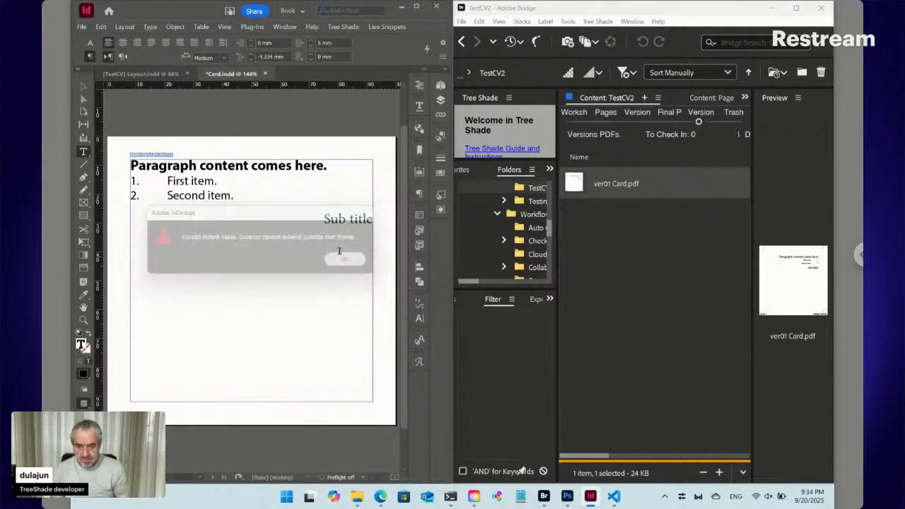
left_click(261, 58)
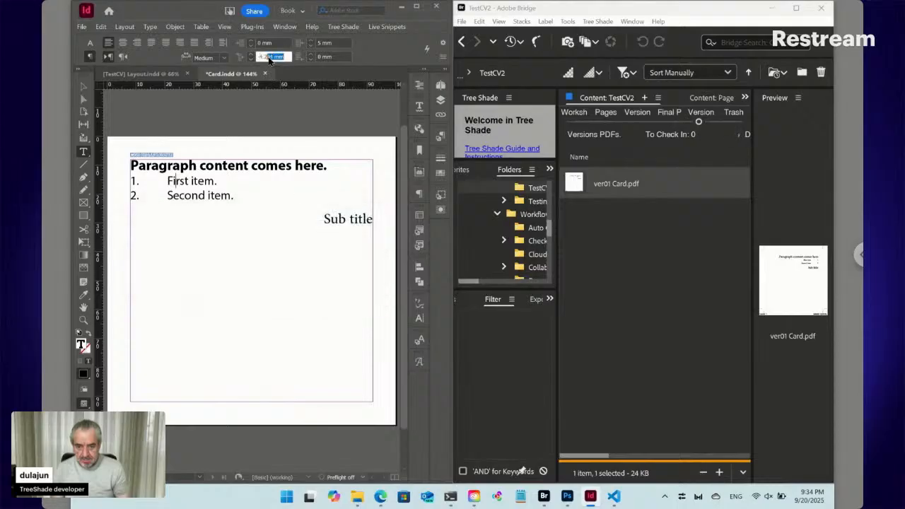
type("-5")
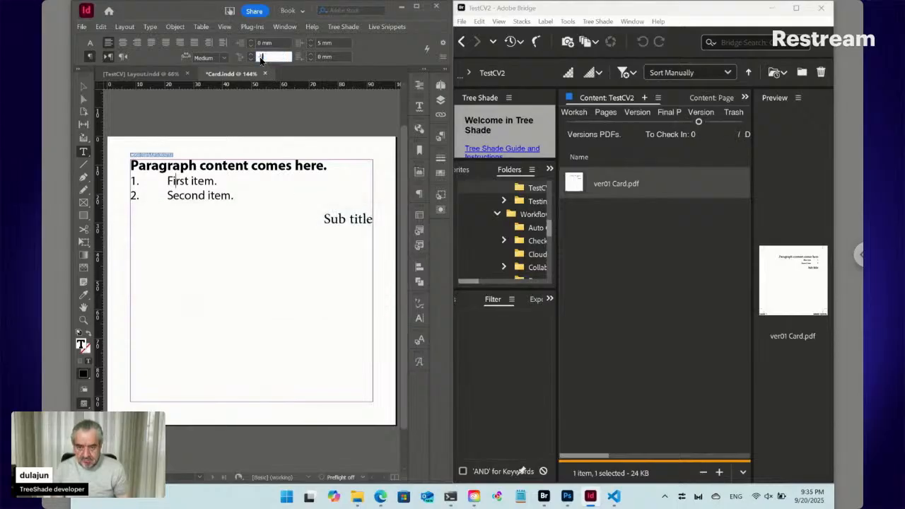
key("Return")
key("Return")
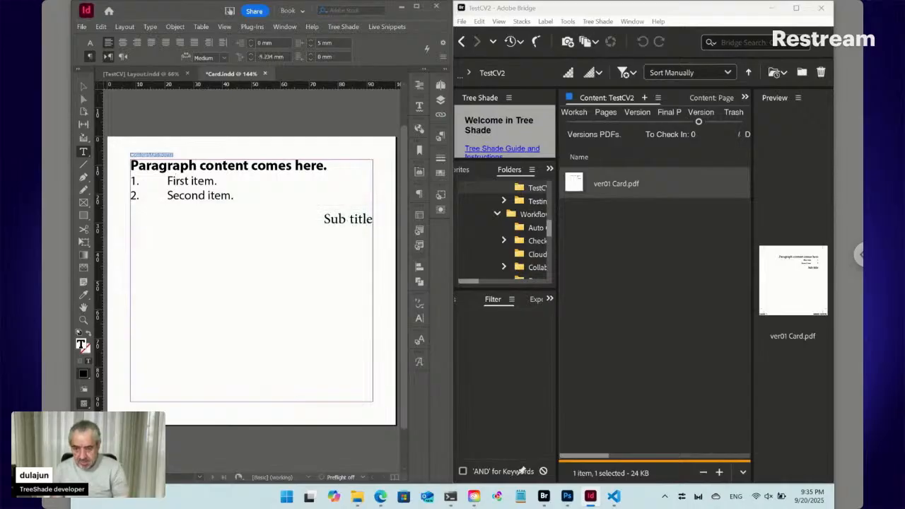
- Give First item 0 mm right, 5 mm left and -5 mm first-line indents, then delete the list lines
left_click(194, 181)
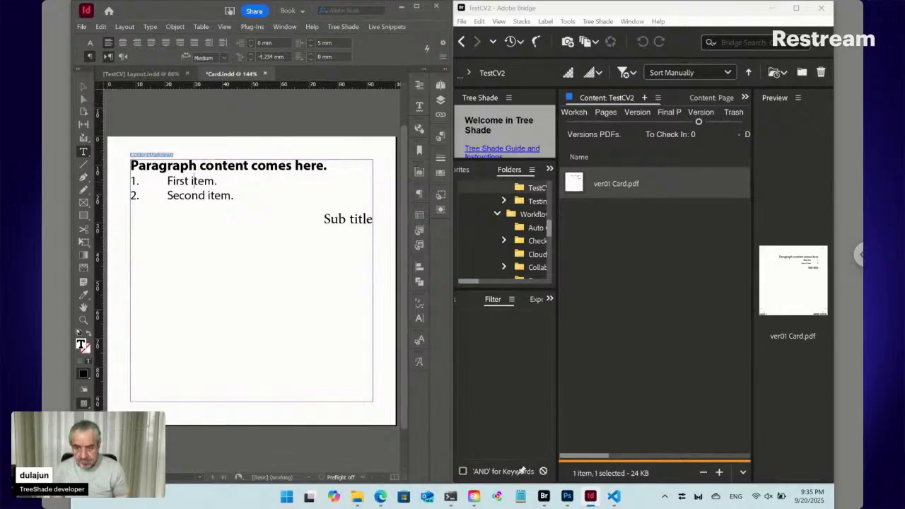
left_click(153, 181)
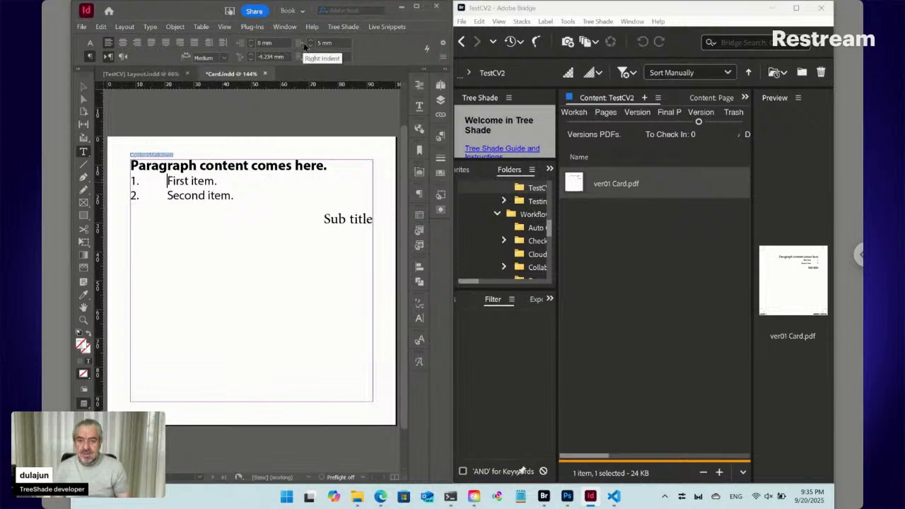
left_click(303, 45)
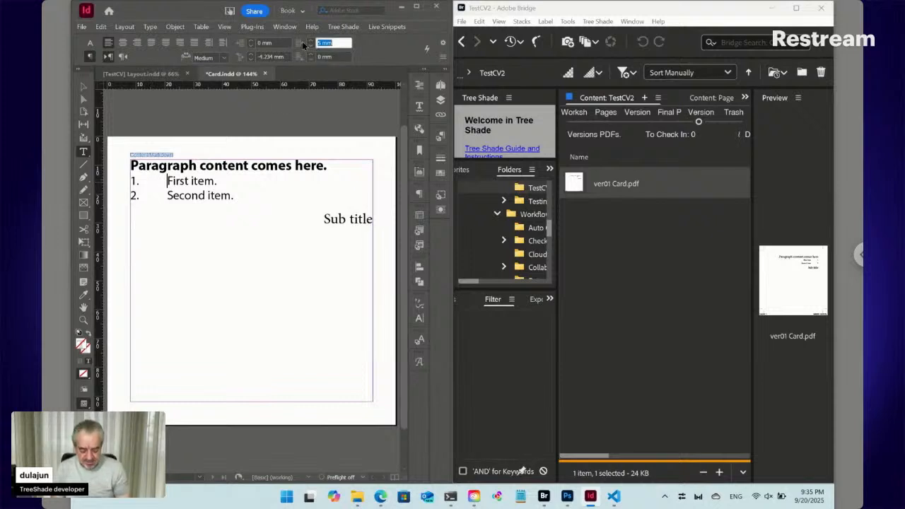
type("0")
key("Return")
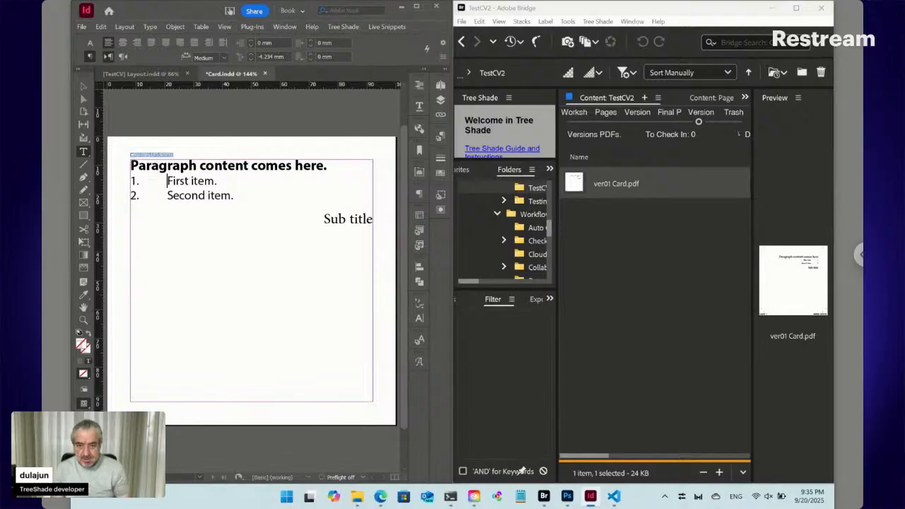
left_click(240, 40)
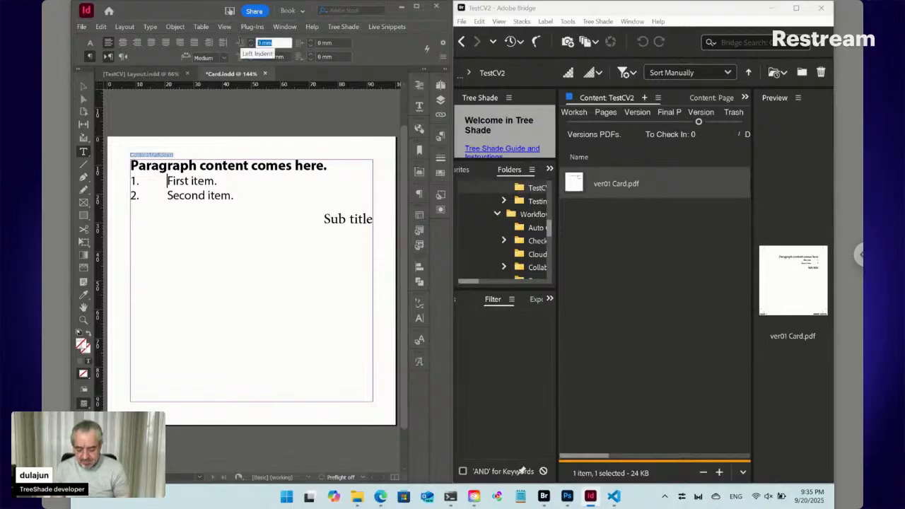
type("5")
key("Tab")
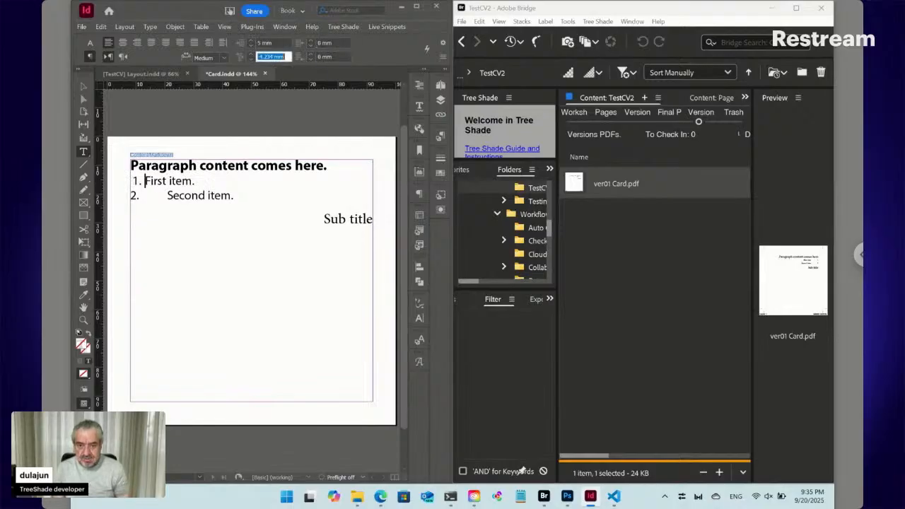
type("-5")
key("Return")
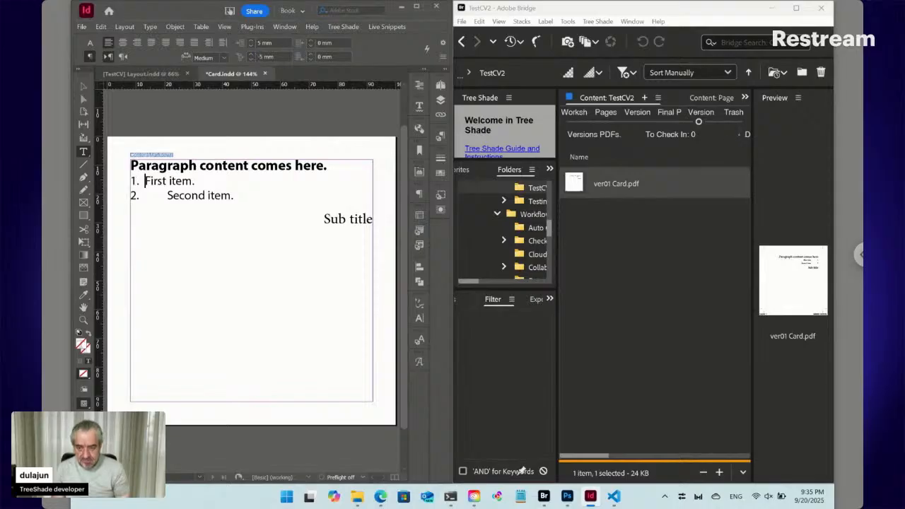
key("ctrl+z")
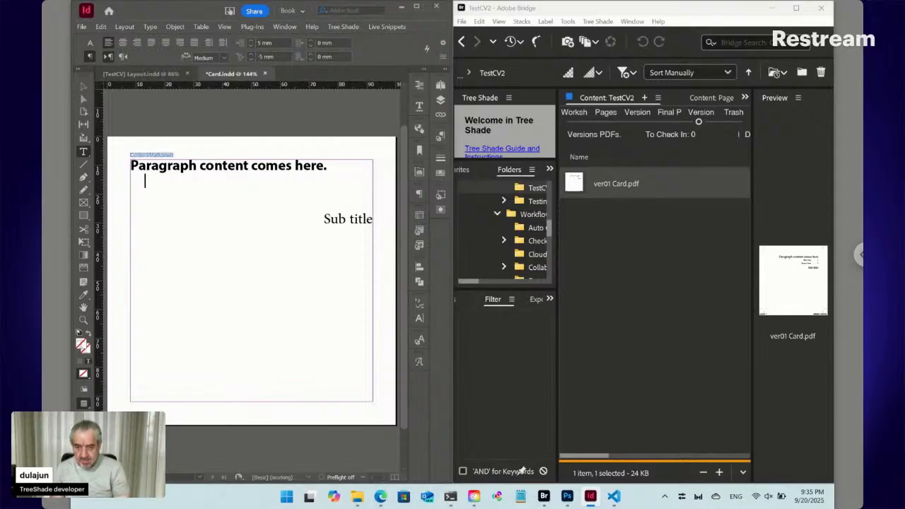
- Restore the numbered list and open the Markdown Symbol character style for editing
key("ctrl+shift+z")
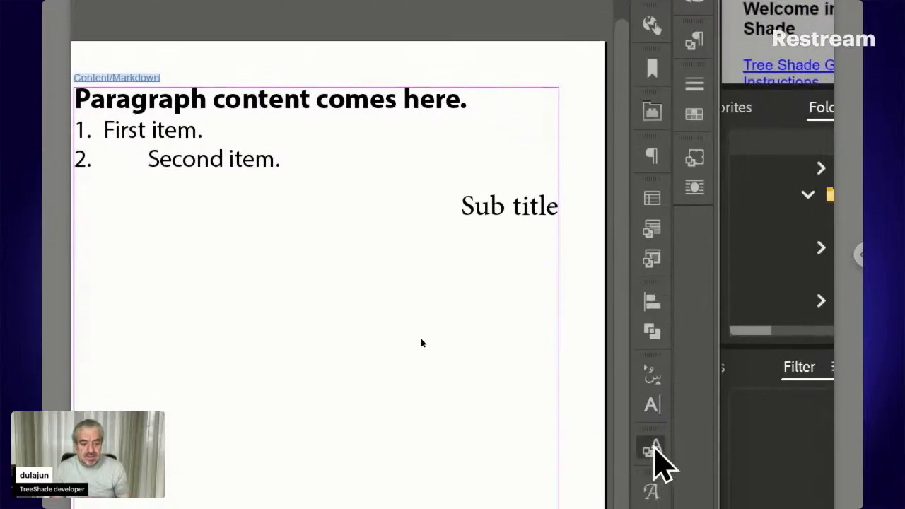
left_click(652, 448)
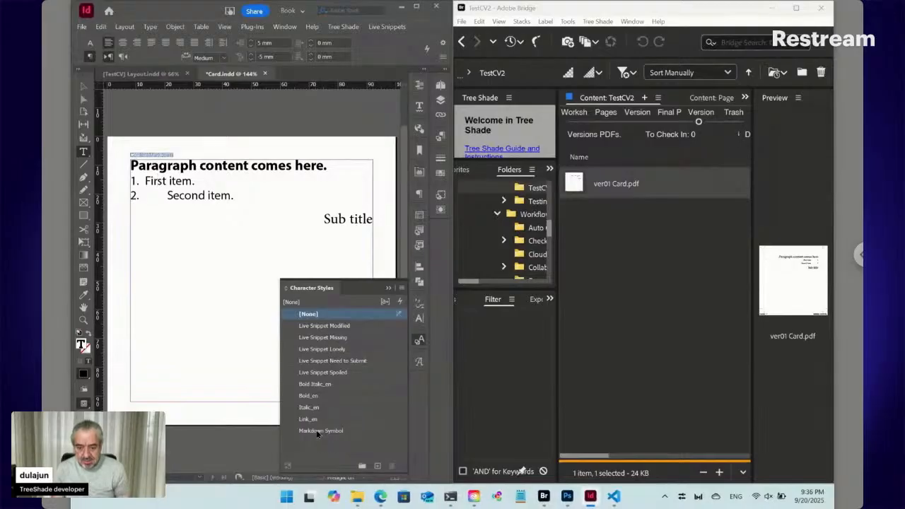
right_click(318, 432)
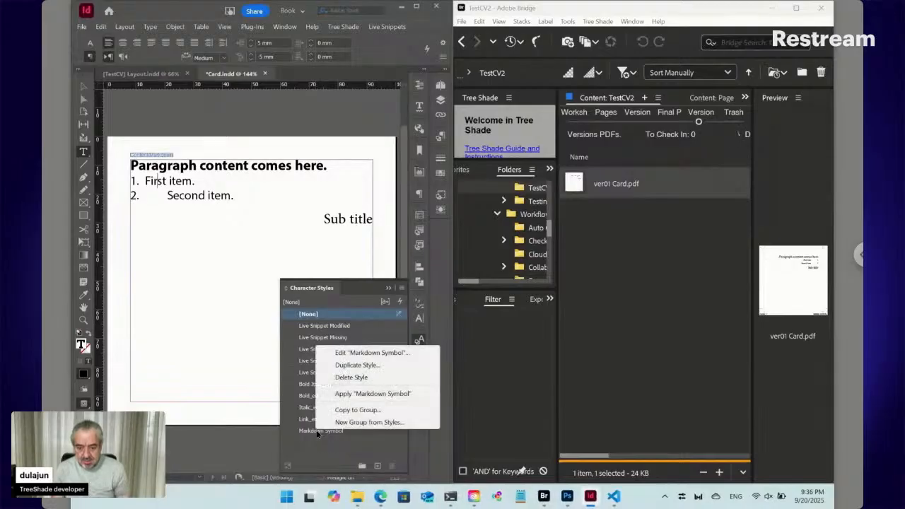
left_click(352, 353)
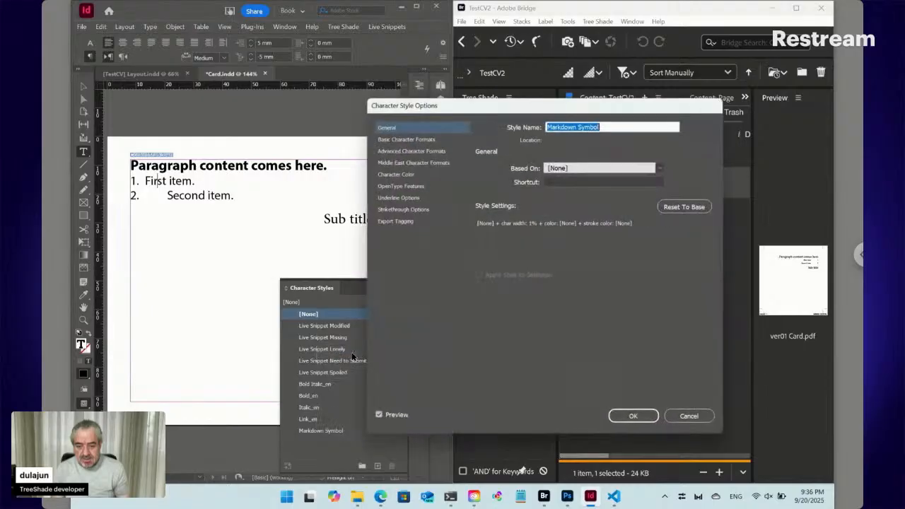
- Try 100% horizontal scale and [Black] colour for Markdown Symbol, then cancel the changes
left_click(417, 157)
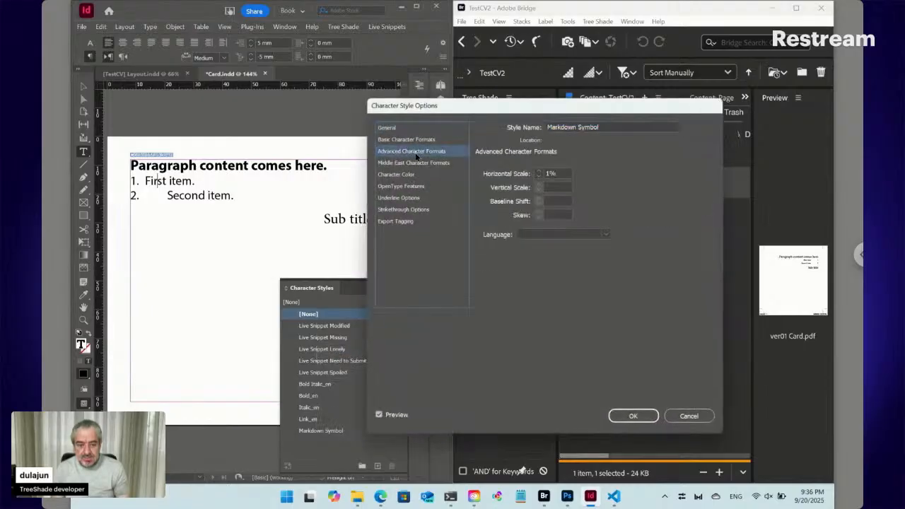
left_click(523, 176)
type("100")
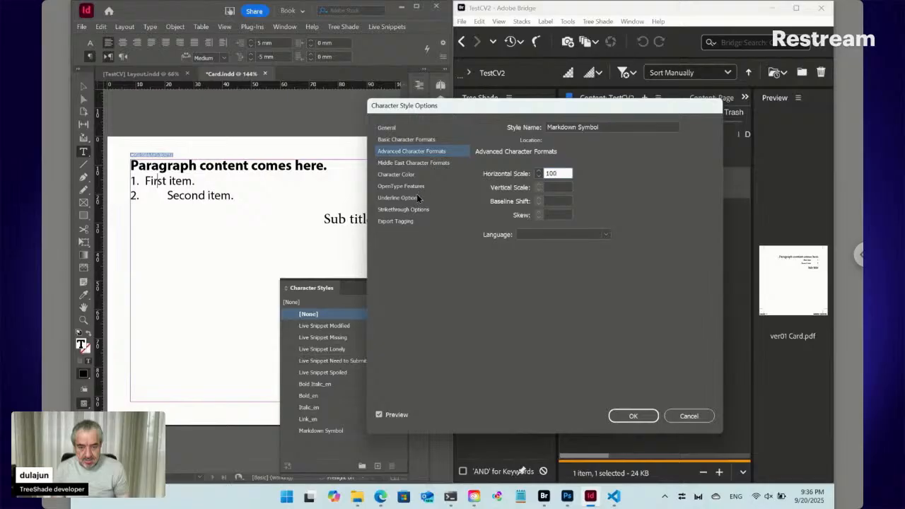
left_click(417, 176)
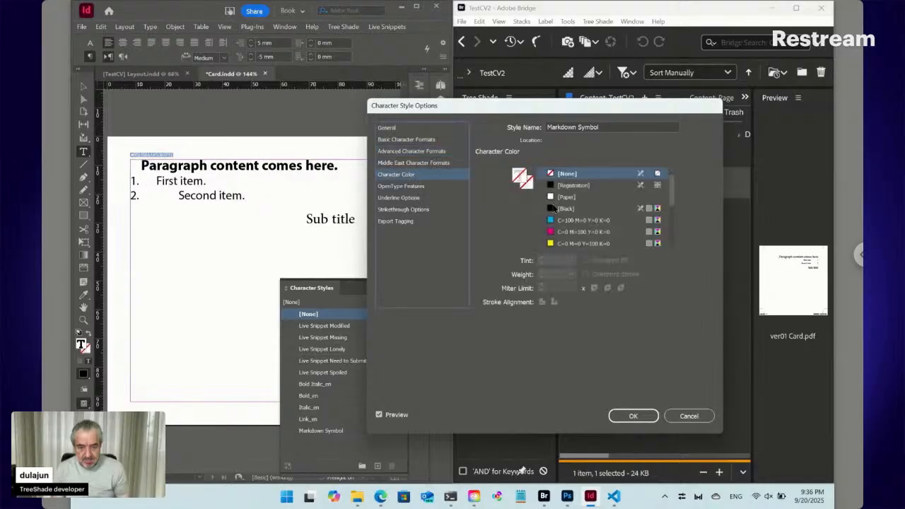
left_click(555, 209)
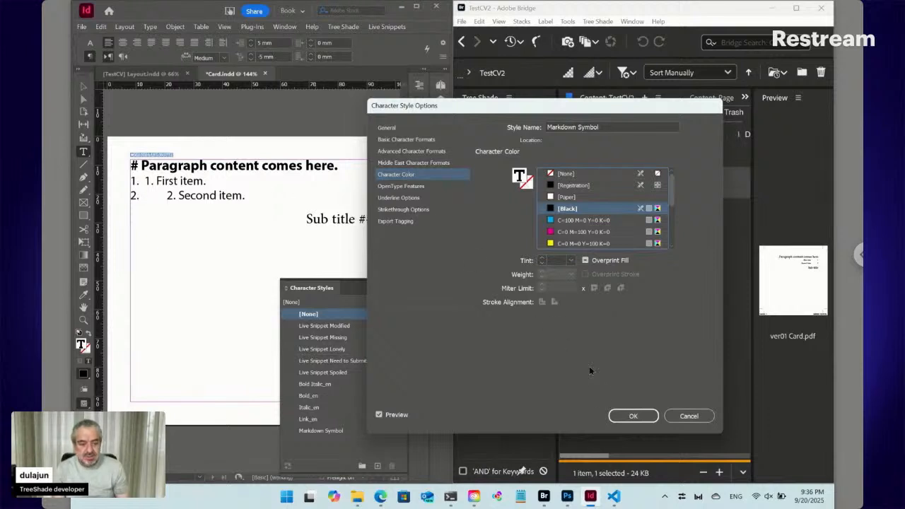
left_click(691, 417)
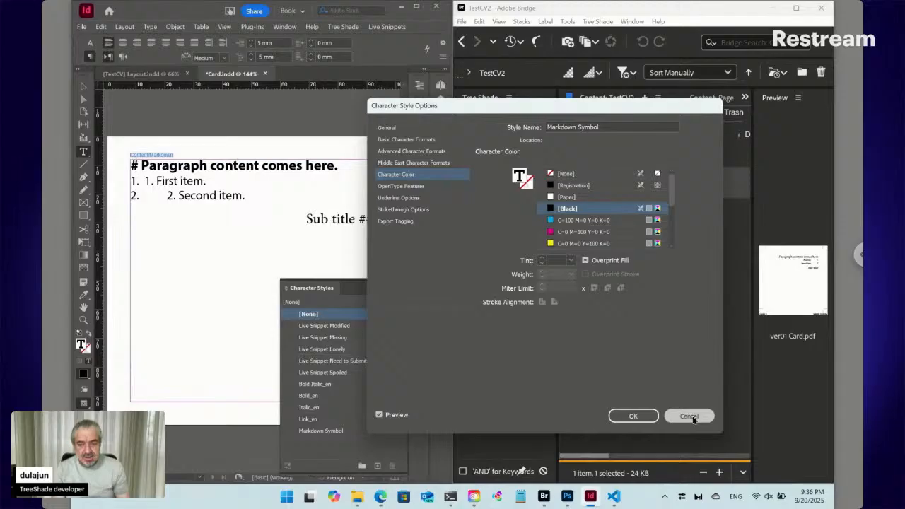
- Redefine the list style so Second item matches the first, and inspect the heading's character formatting
left_click(144, 181)
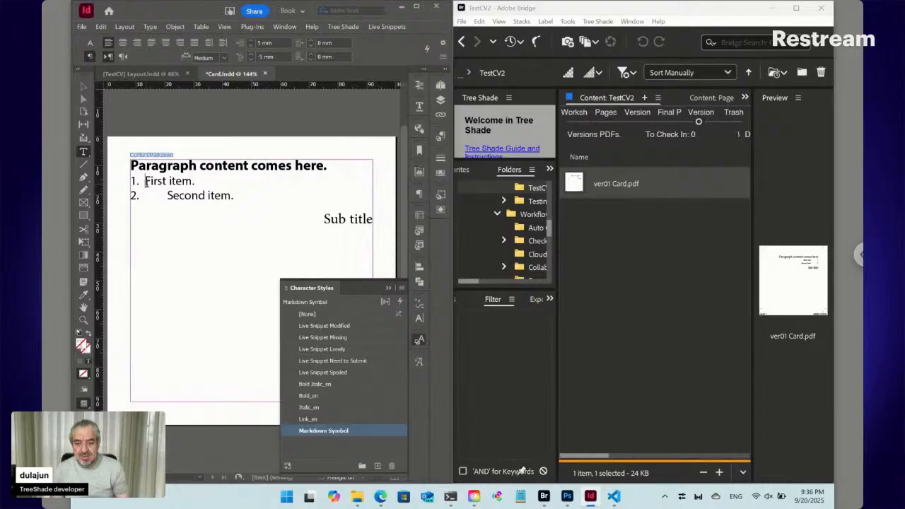
left_click(160, 181)
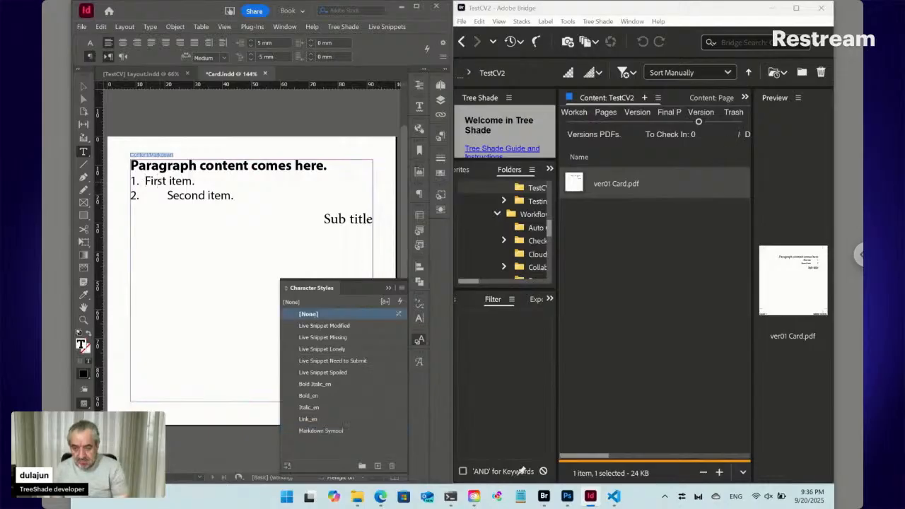
key("ctrl+alt+shift+r")
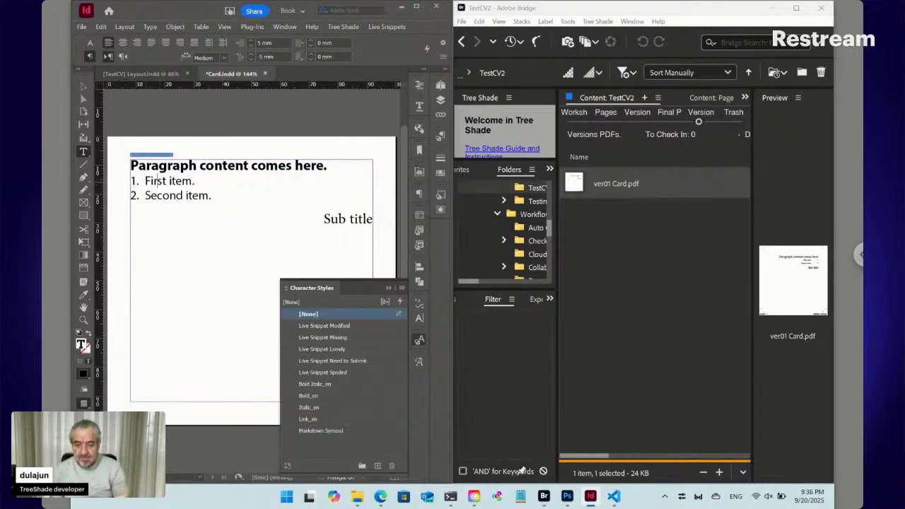
left_click(327, 220)
left_click(222, 165)
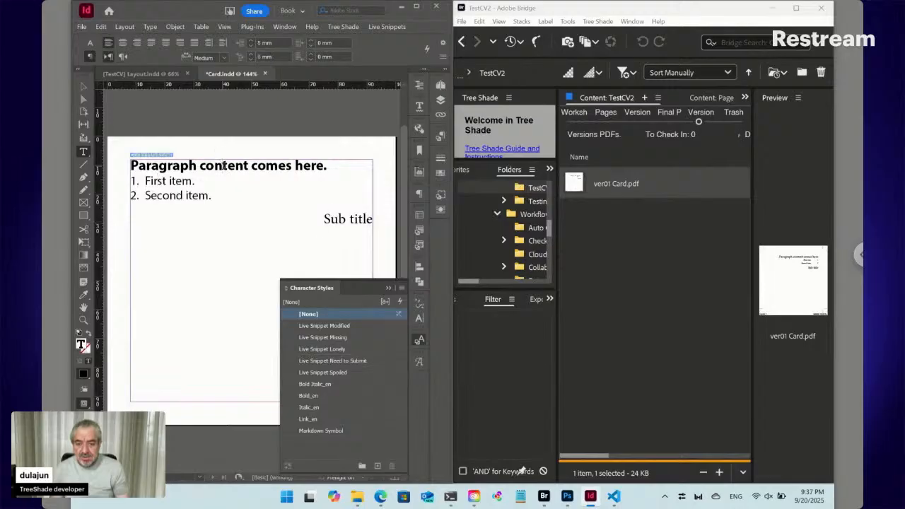
left_click(90, 43)
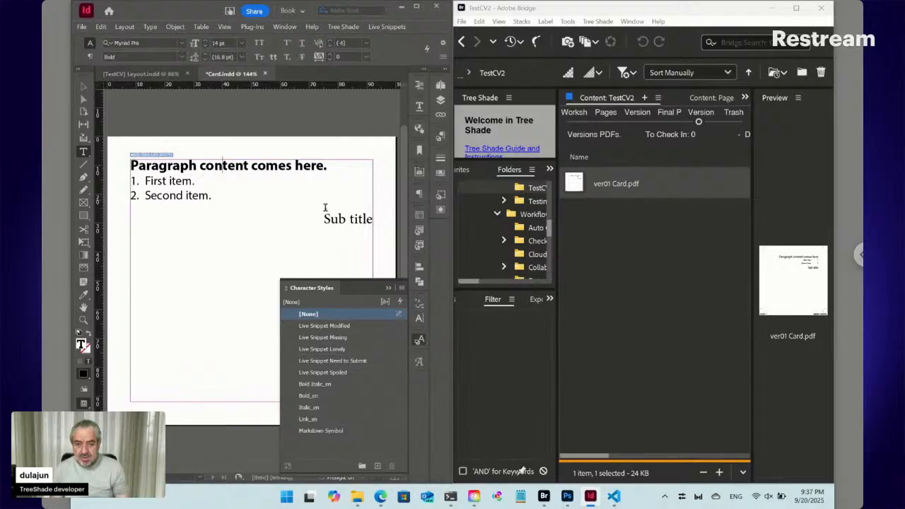
- Set 'Sub title' to Myriad Pro Bold at 13 pt and align it left
left_click(331, 219)
left_click(153, 41)
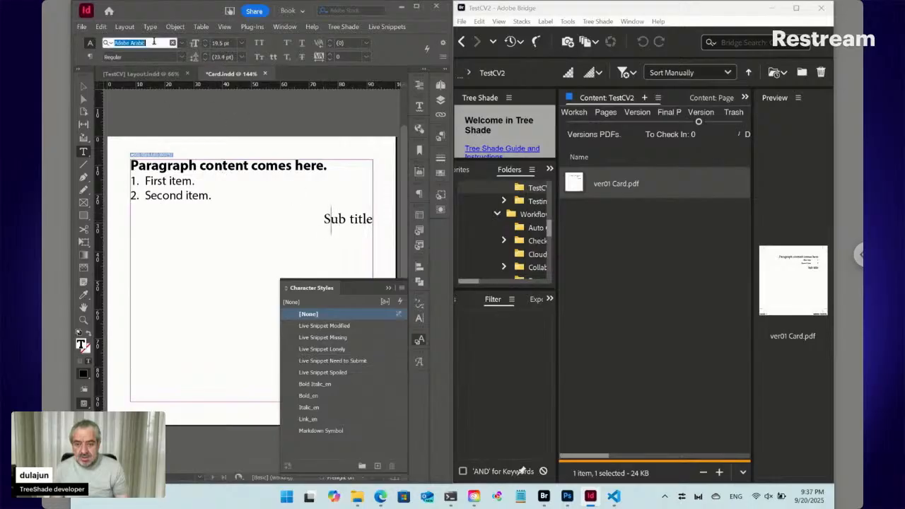
type("myr")
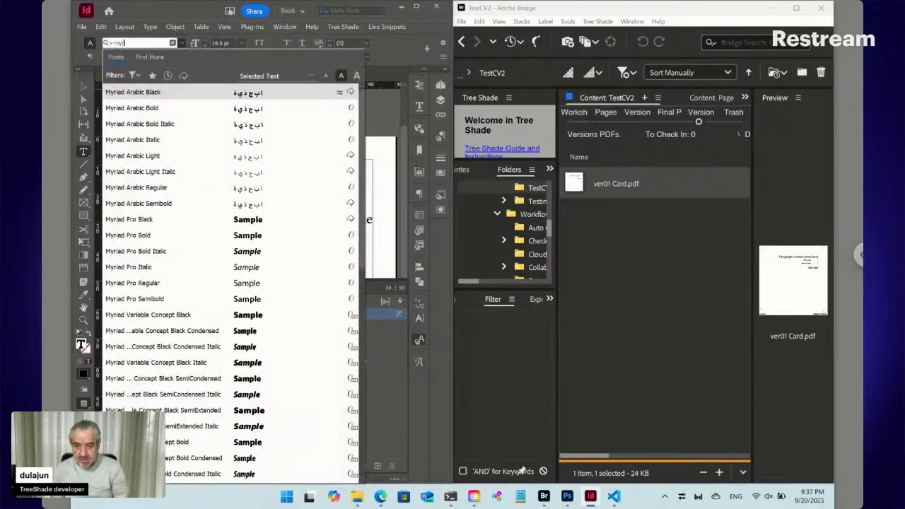
type("iad pro")
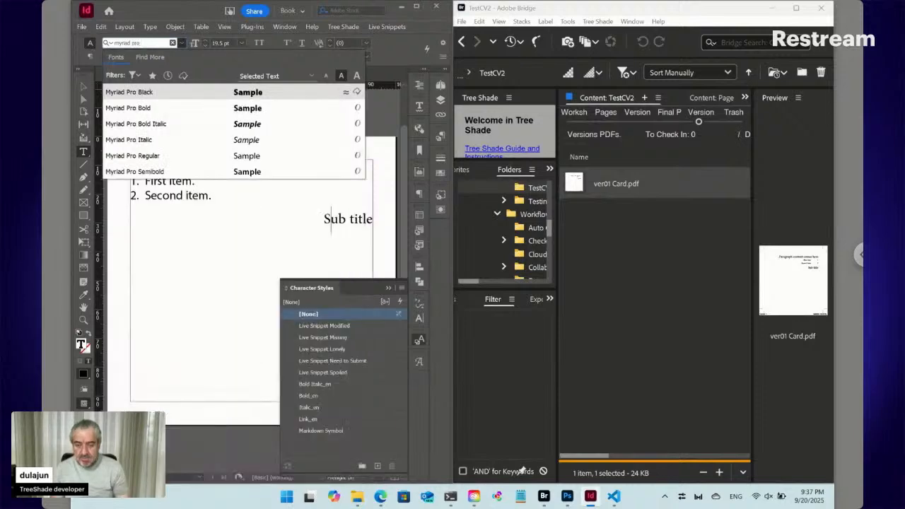
left_click(148, 109)
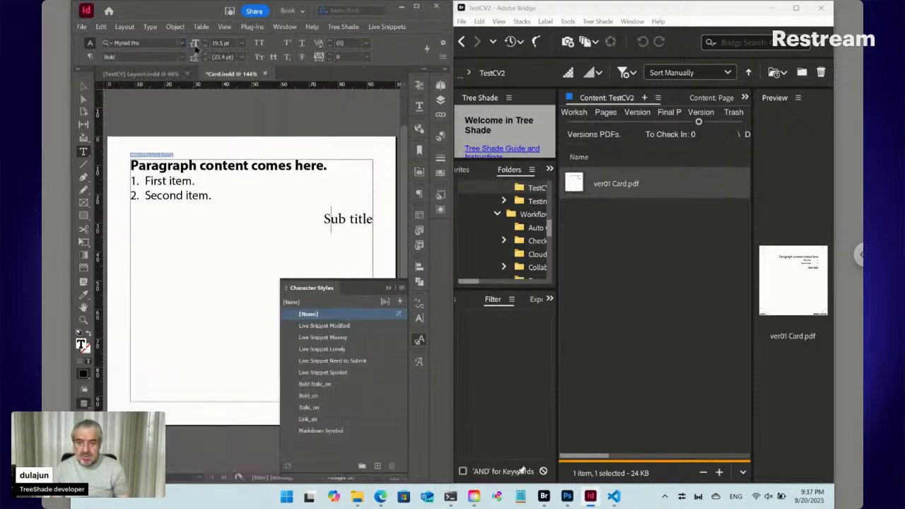
left_click(203, 44)
left_click(204, 45)
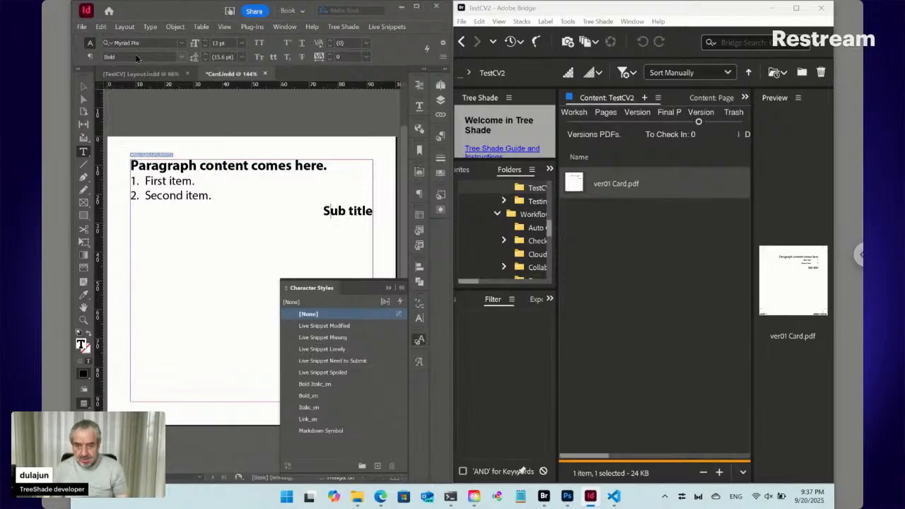
left_click(90, 56)
left_click(106, 58)
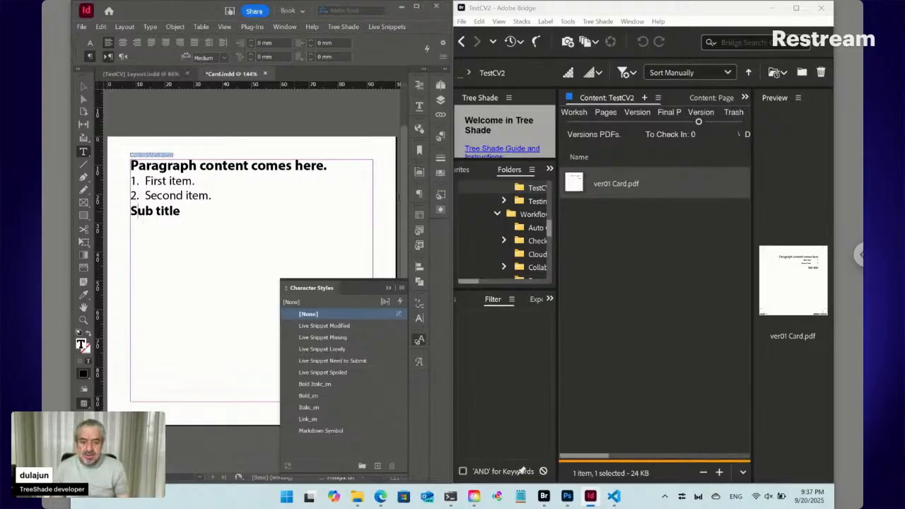
- Add 2 mm space before the subtitle and 4 mm space before the heading
left_click(419, 193)
left_click(299, 265)
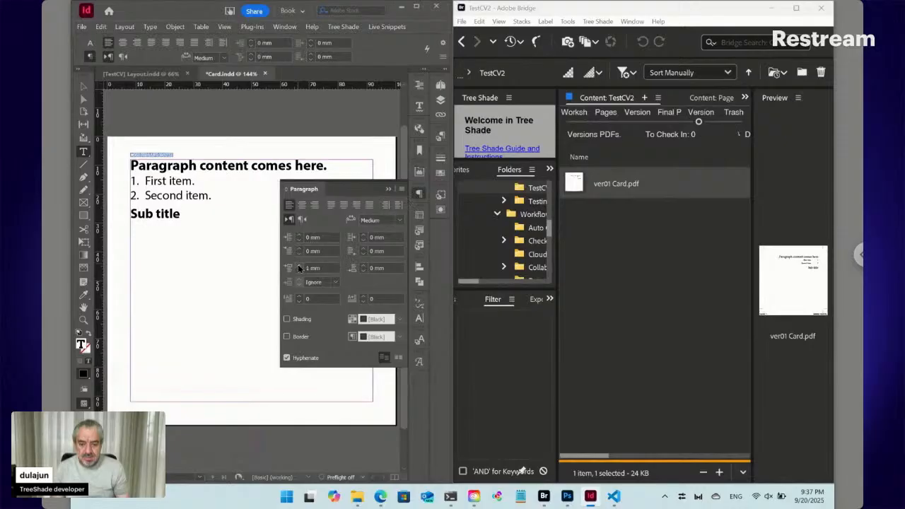
left_click(299, 265)
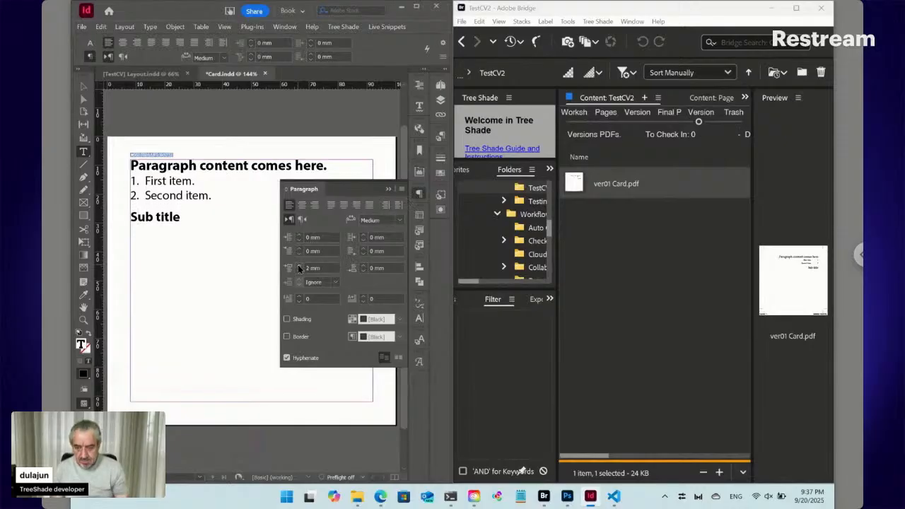
left_click(215, 165)
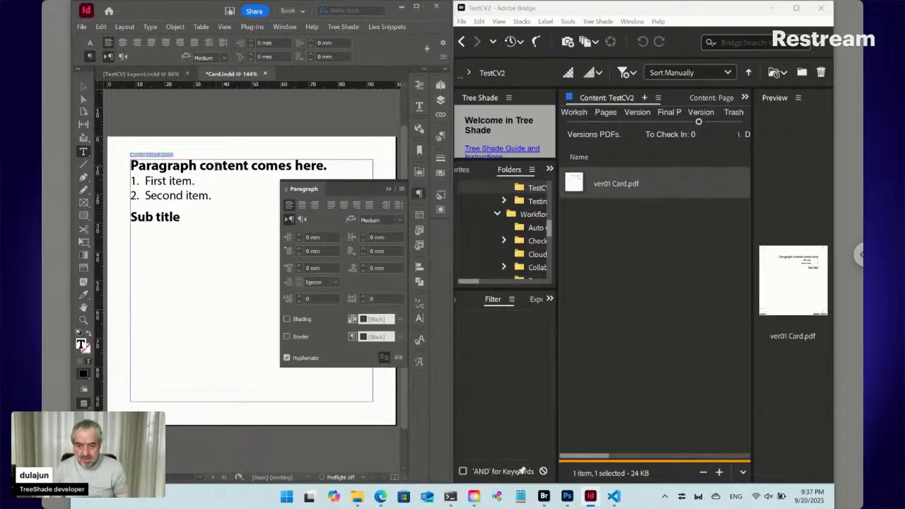
left_click(299, 266)
left_click(299, 265)
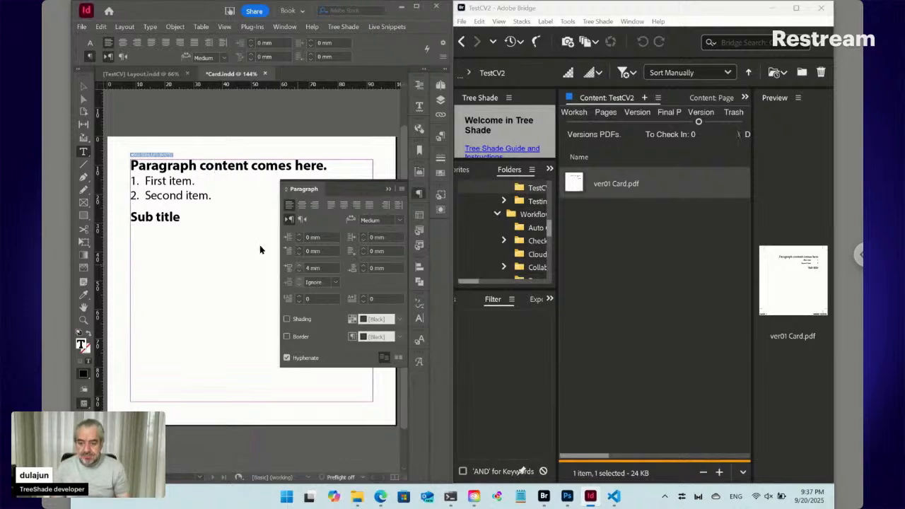
- Give the list items 1 mm space before and after, and add space after the heading
left_click(170, 181)
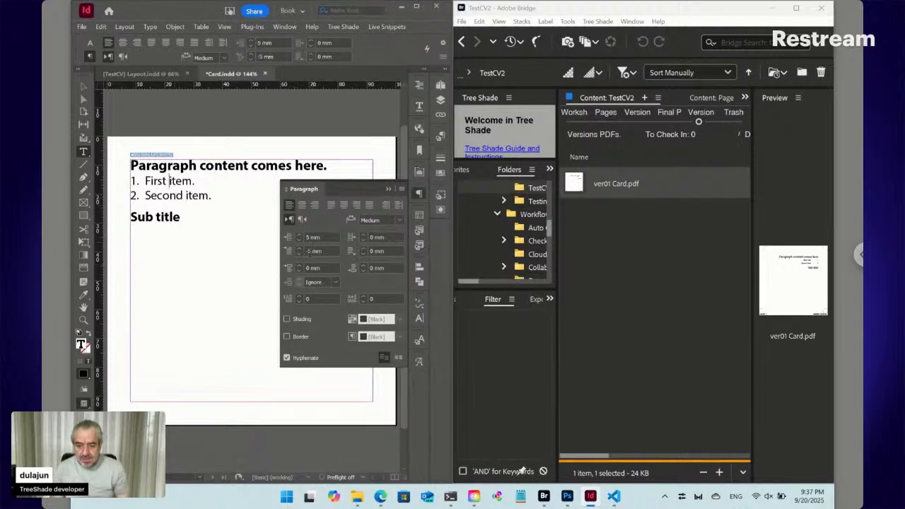
left_click(299, 266)
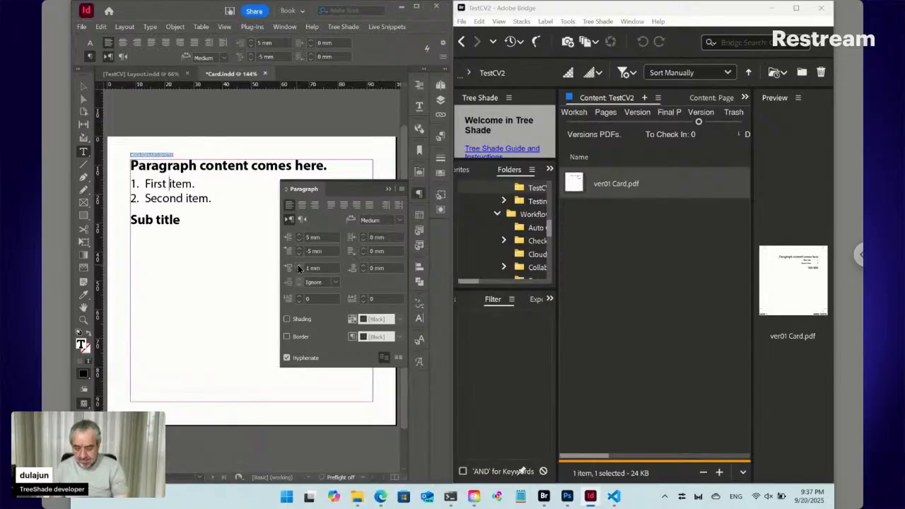
left_click(299, 266)
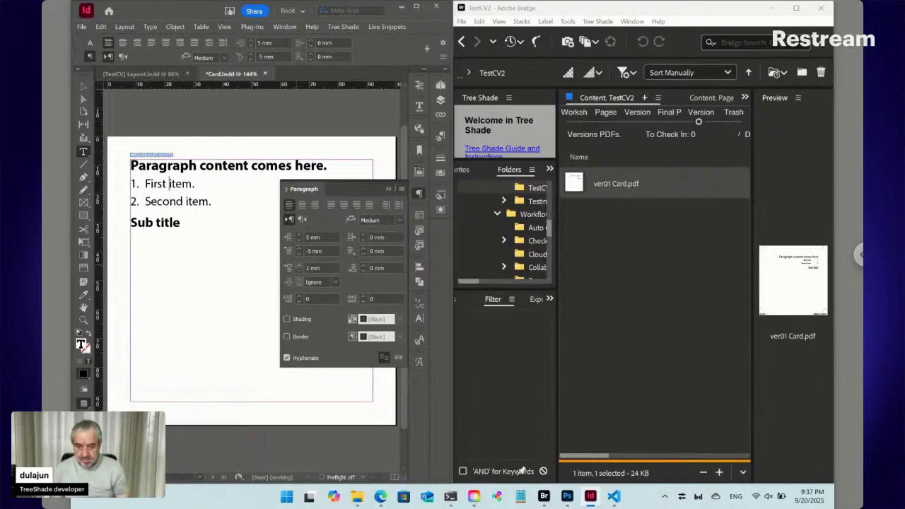
left_click(365, 266)
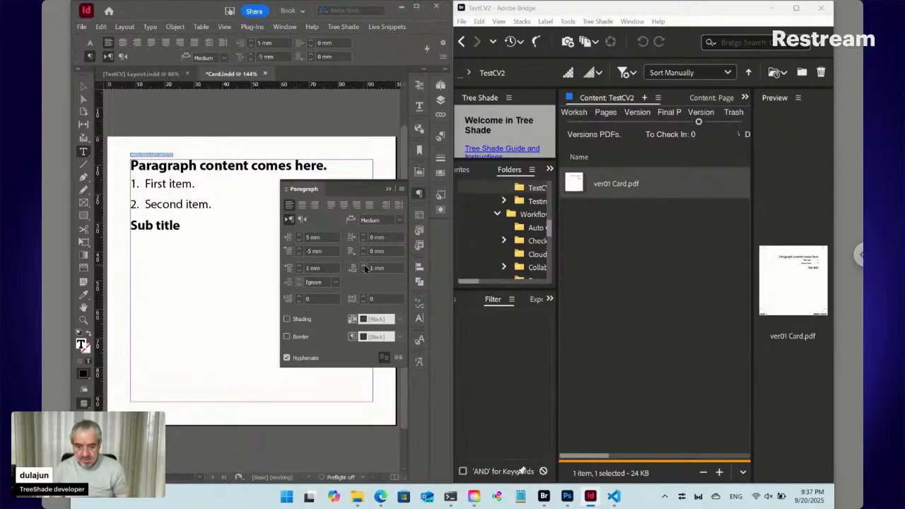
key("ctrl+alt+shift+r")
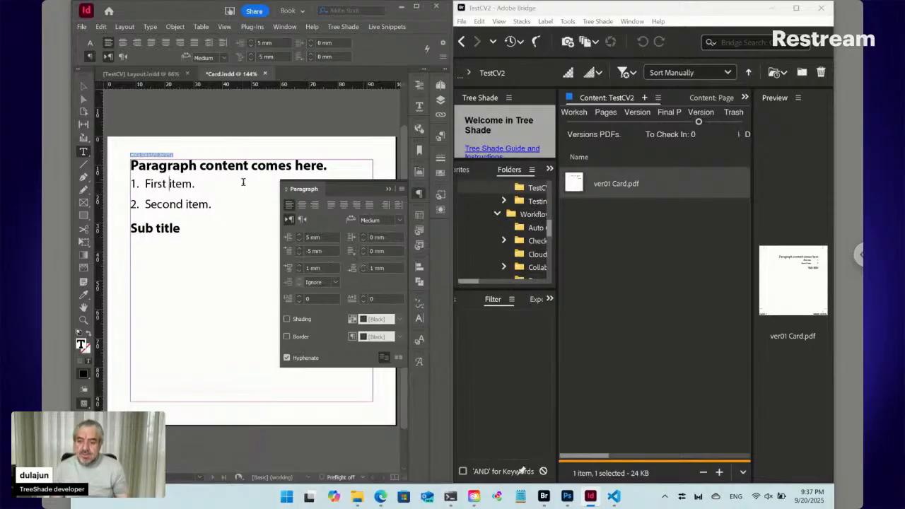
left_click(238, 166)
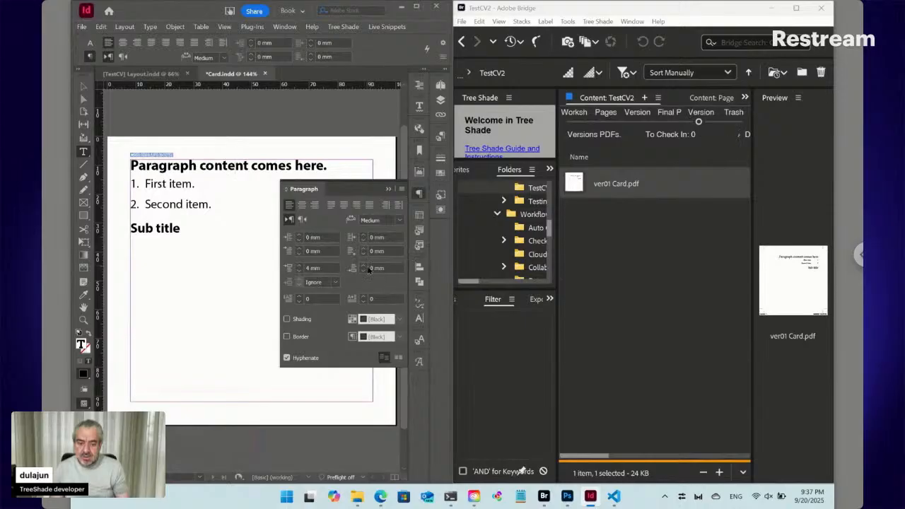
key("ctrl+alt+shift+r")
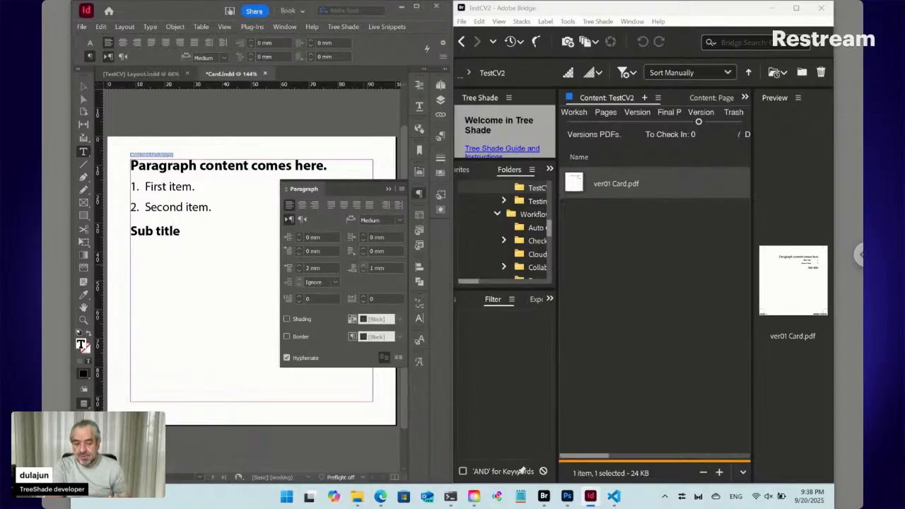
left_click(419, 195)
mouse_move(381, 497)
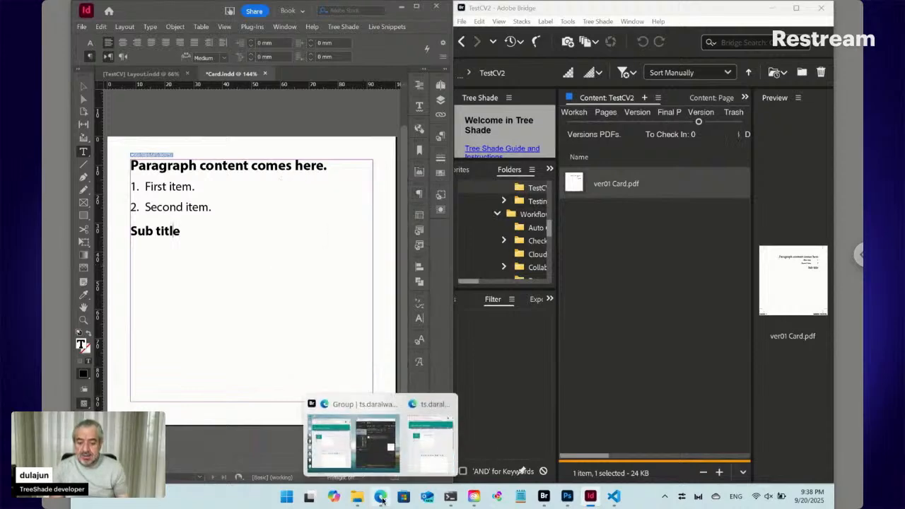
left_click(381, 497)
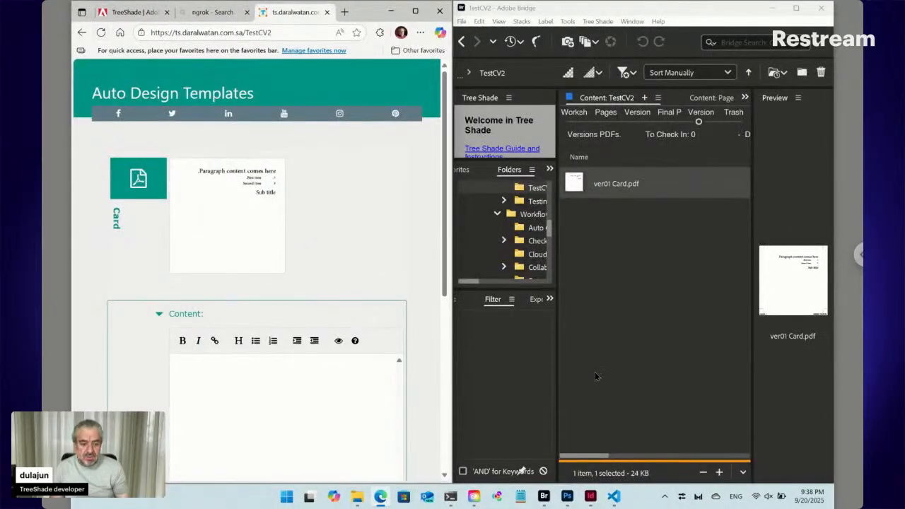
mouse_move(593, 498)
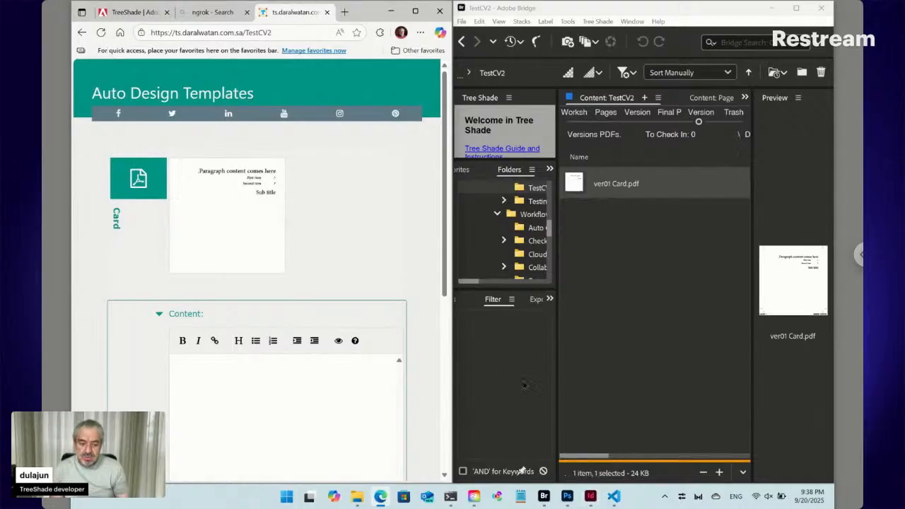
left_click(591, 495)
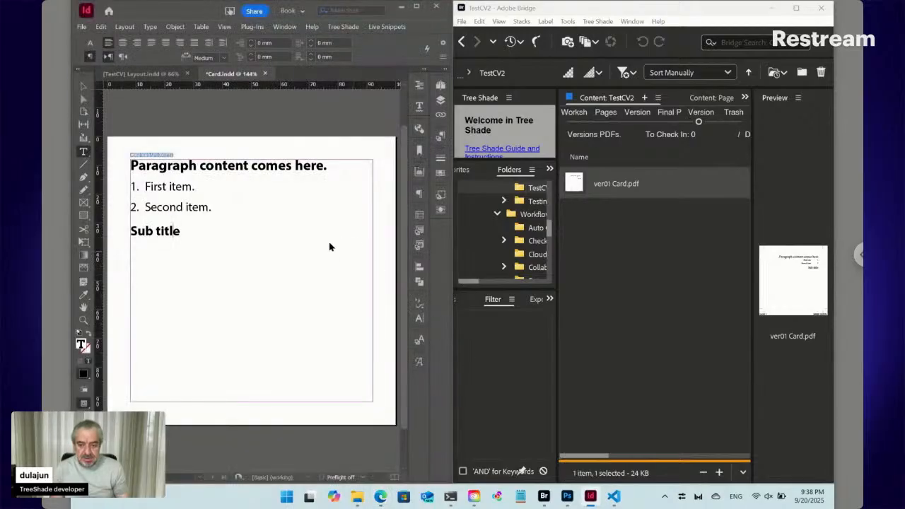
- Save and check in Card.indd, then preview ver01 Card.pdf in a maximized Bridge
key("ctrl+s")
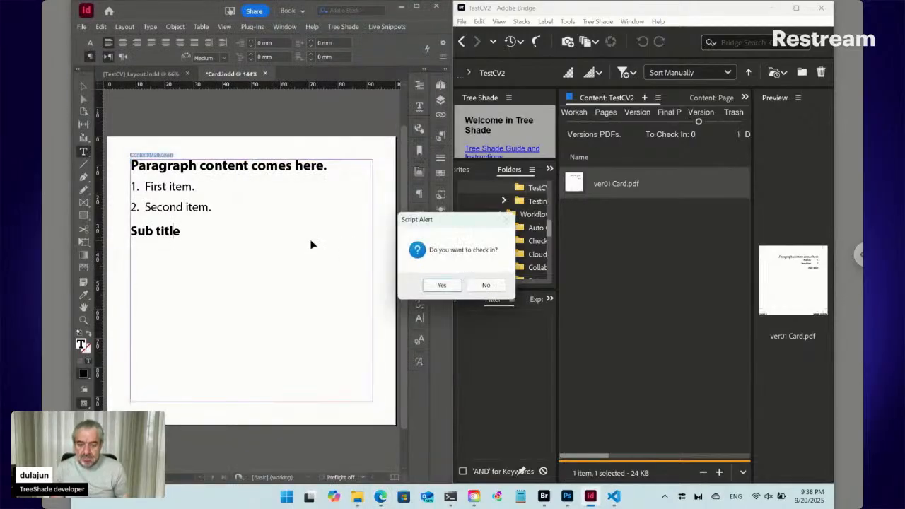
left_click(442, 285)
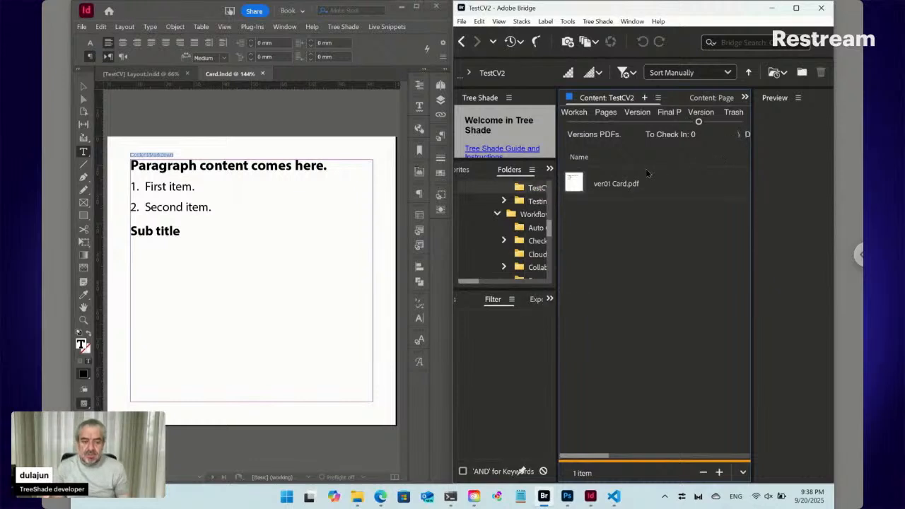
left_click(625, 185)
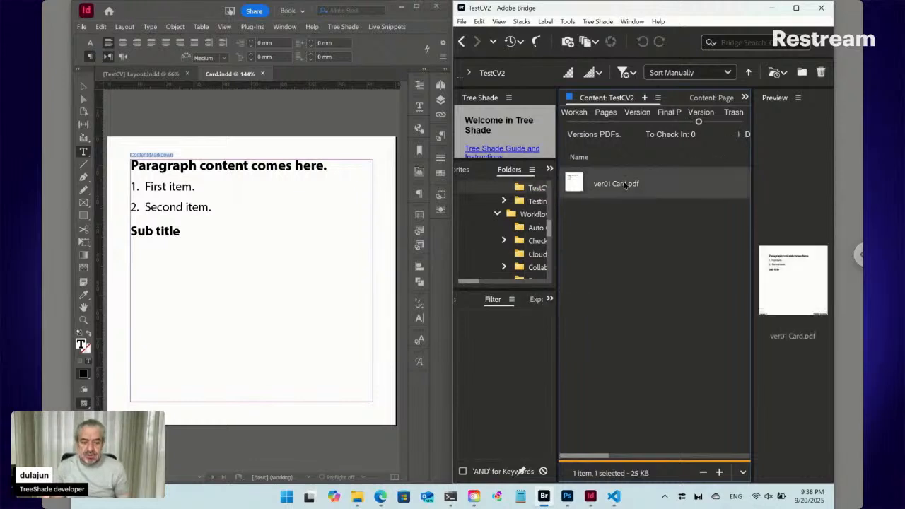
left_click(795, 9)
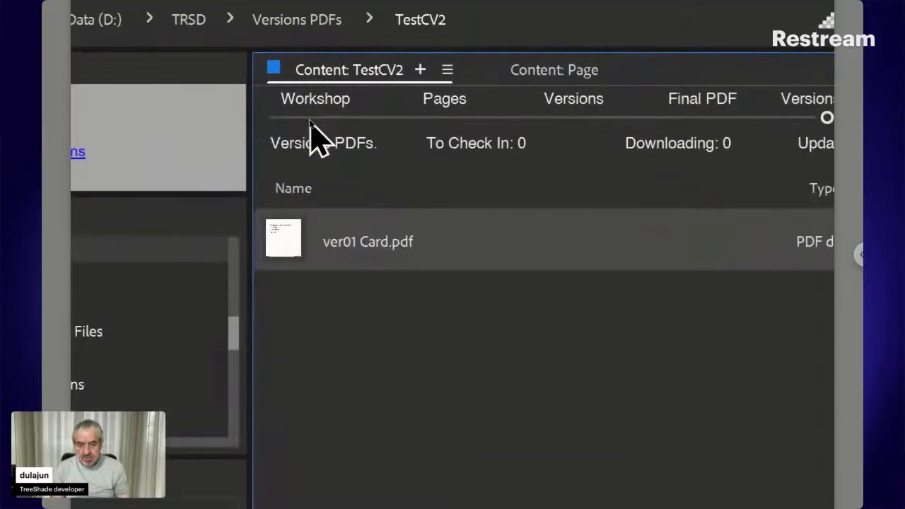
- Show the Workshop folder with Card.indd UPDATED, then bring the Auto Design Templates page forward
left_click(311, 118)
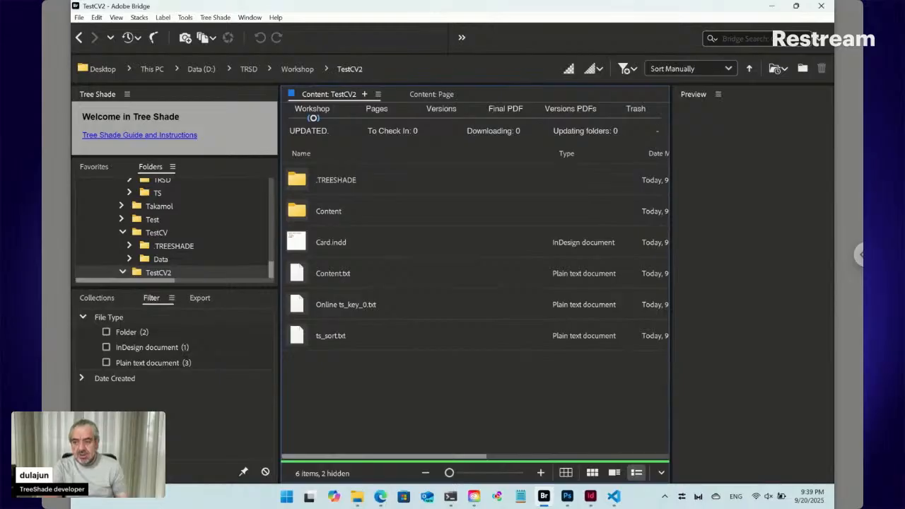
left_click(380, 497)
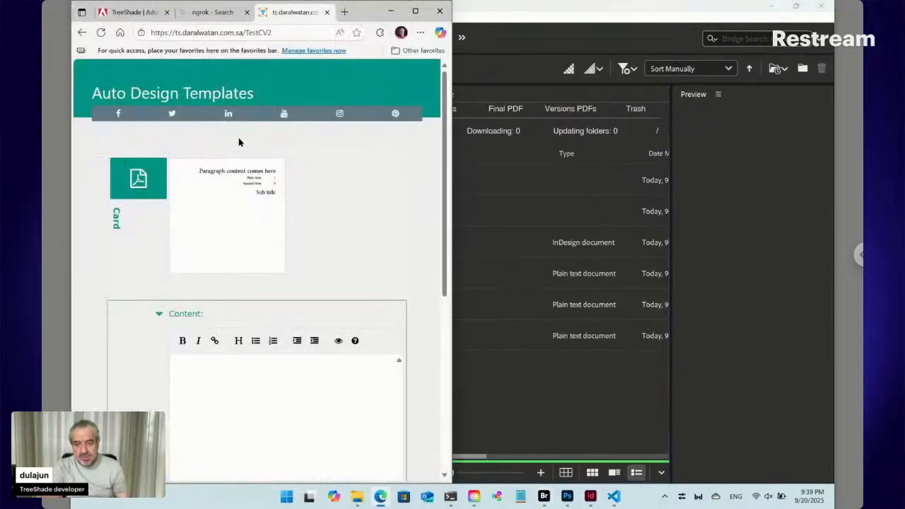
- Bring up the TreeShade | Adobe page full-screen, dismiss the saved-password popup, and continue signing in
left_click(137, 13)
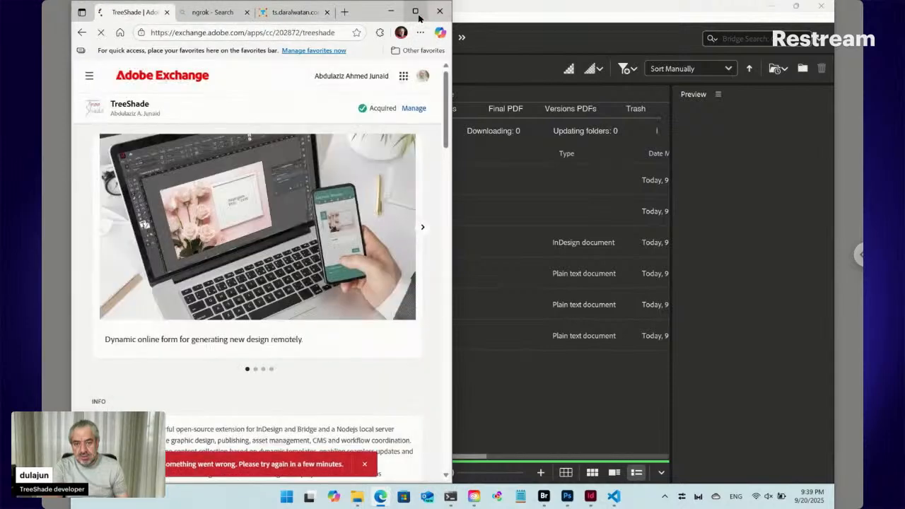
left_click(415, 12)
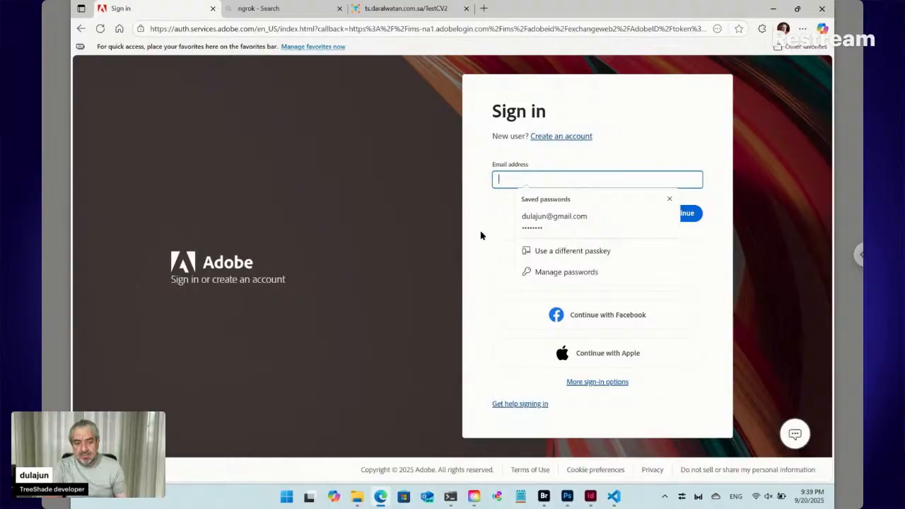
left_click(480, 232)
left_click(556, 279)
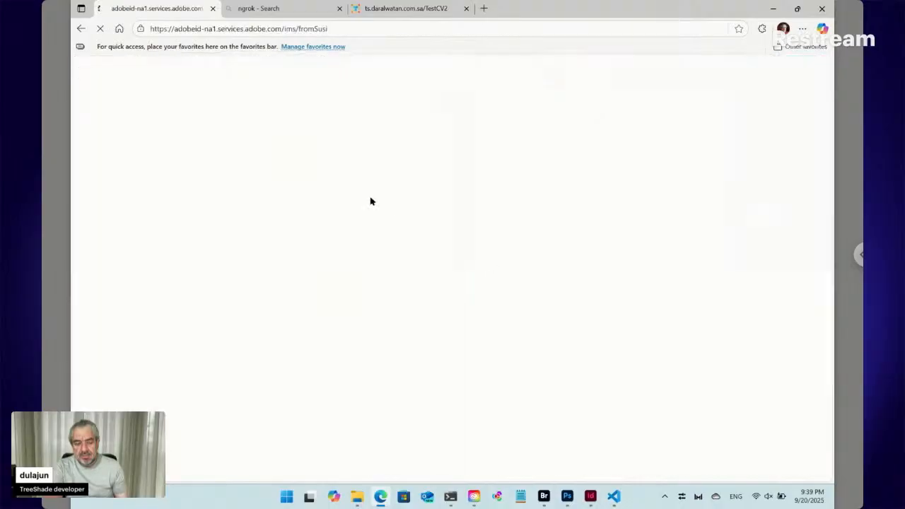